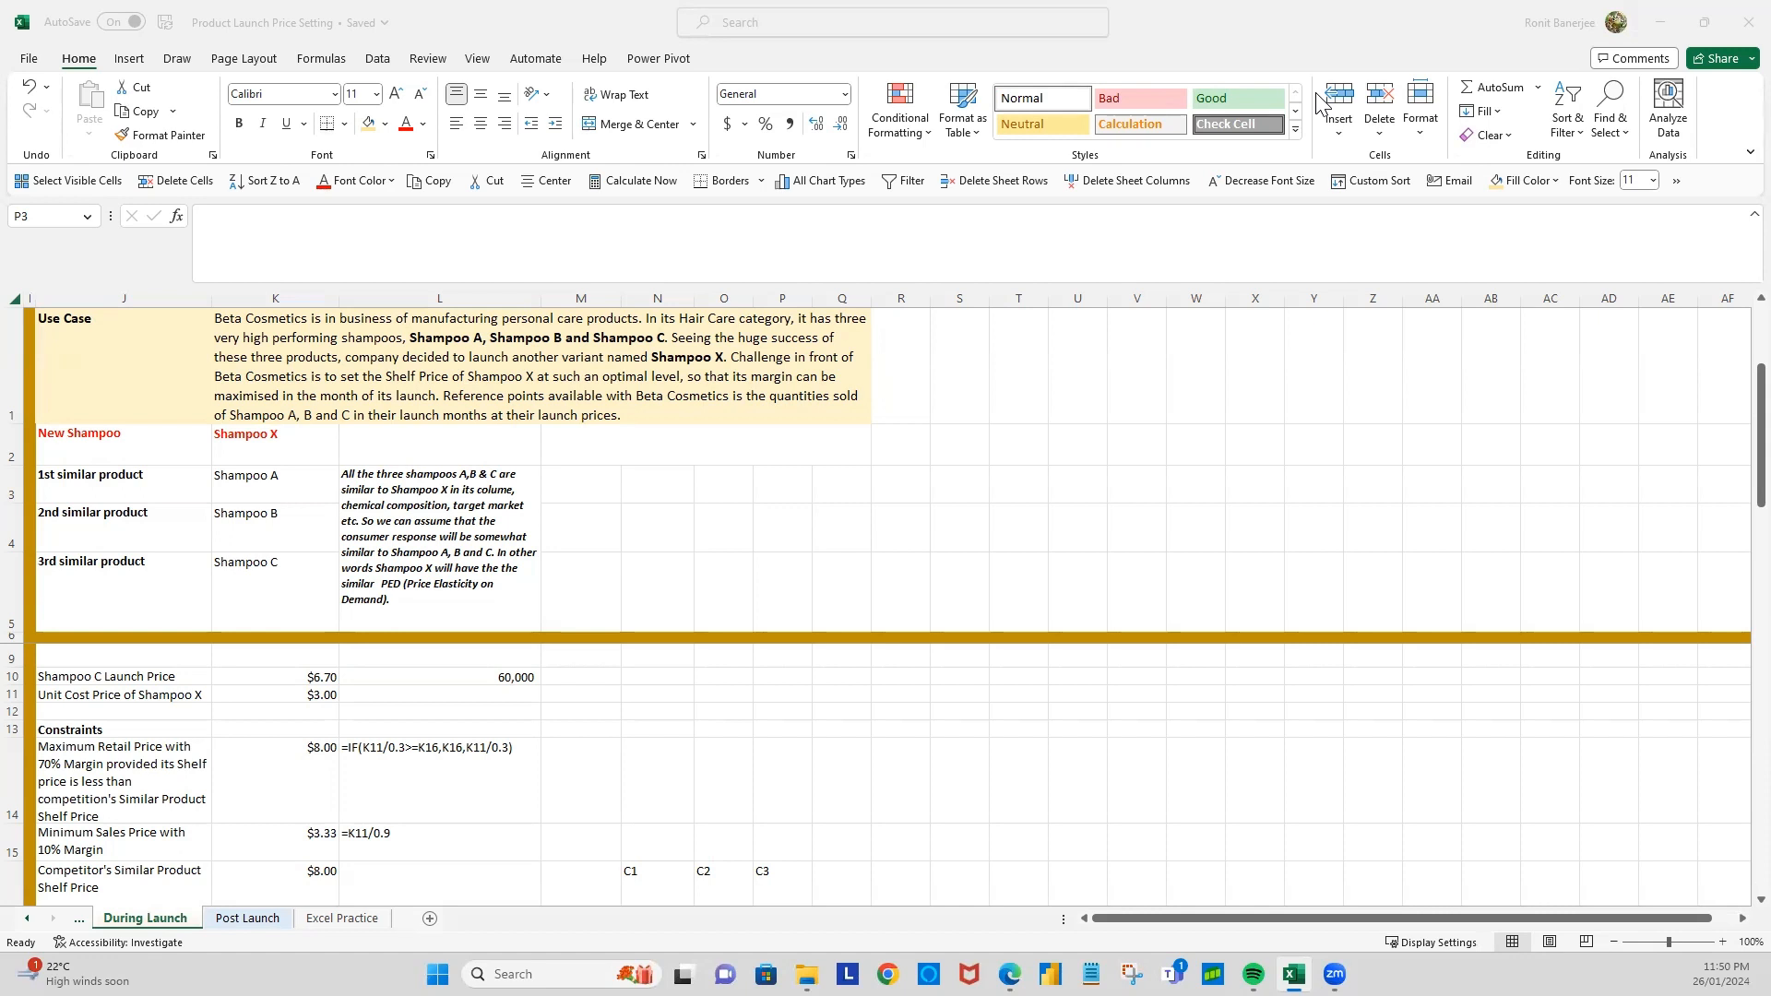
Step: Review the shampoo launch prices and quantities, Shampoo X's unit cost, and the formulas behind the maximum and minimum price constraints
scroll(431, 731, "up", 2)
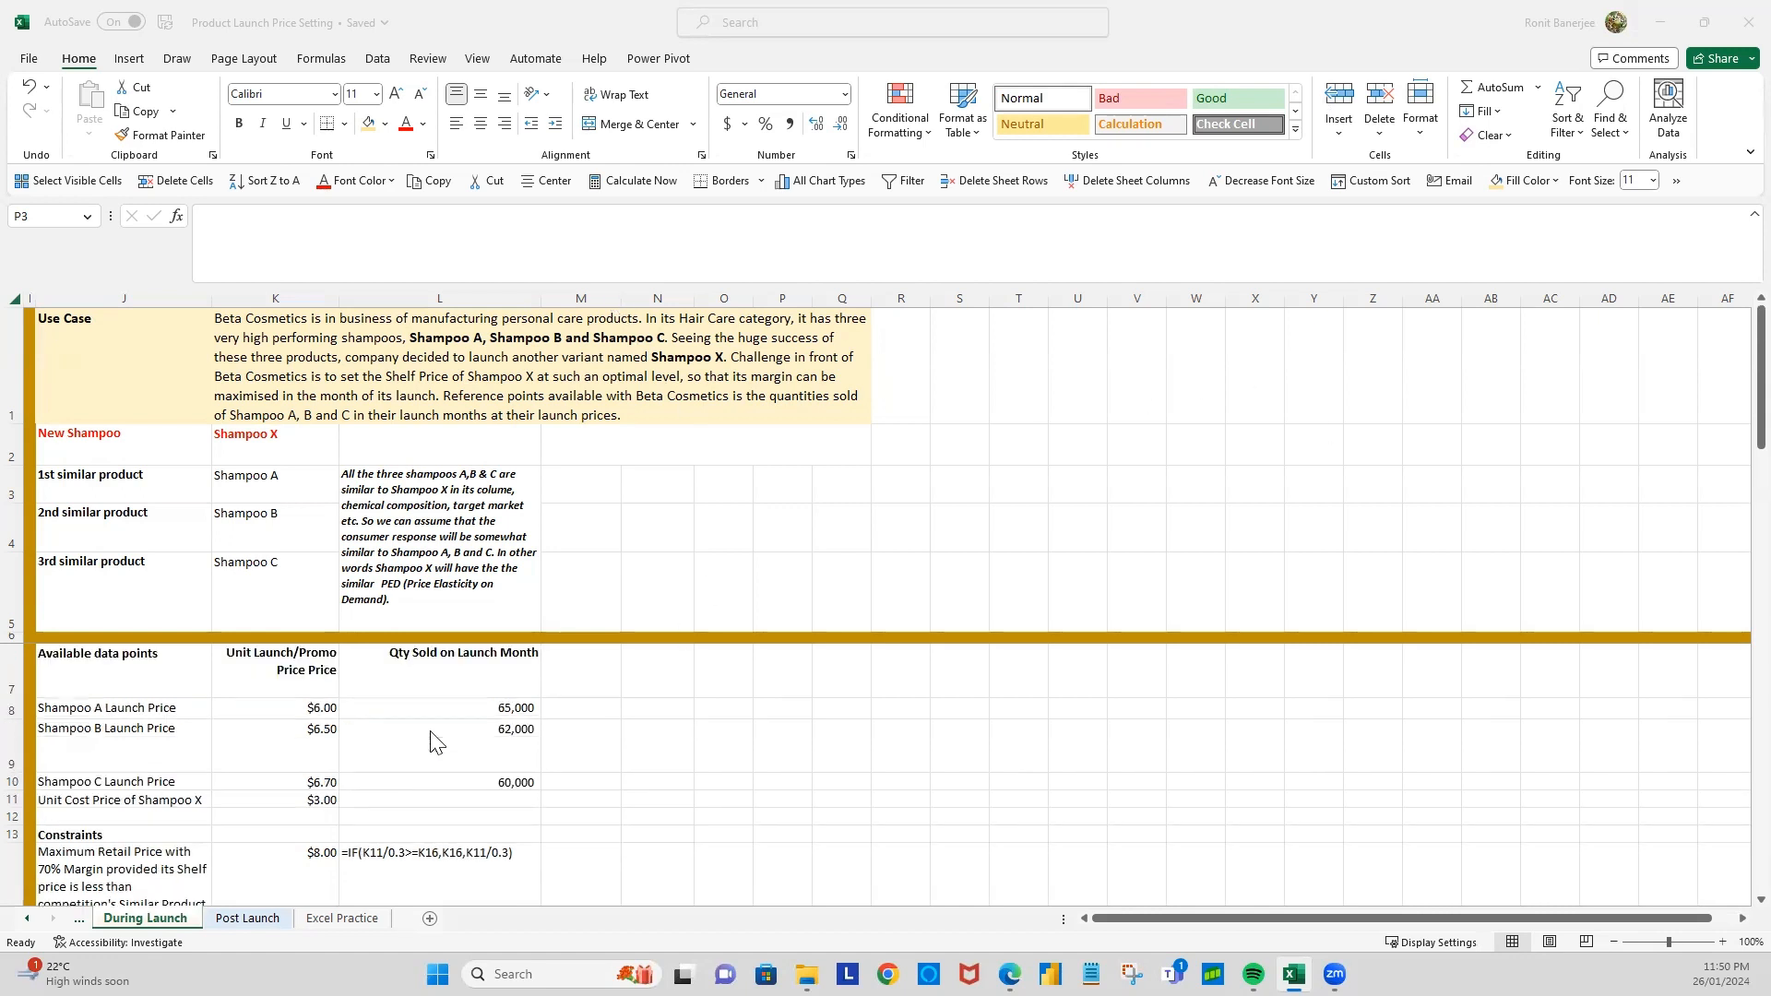
left_click(83, 670)
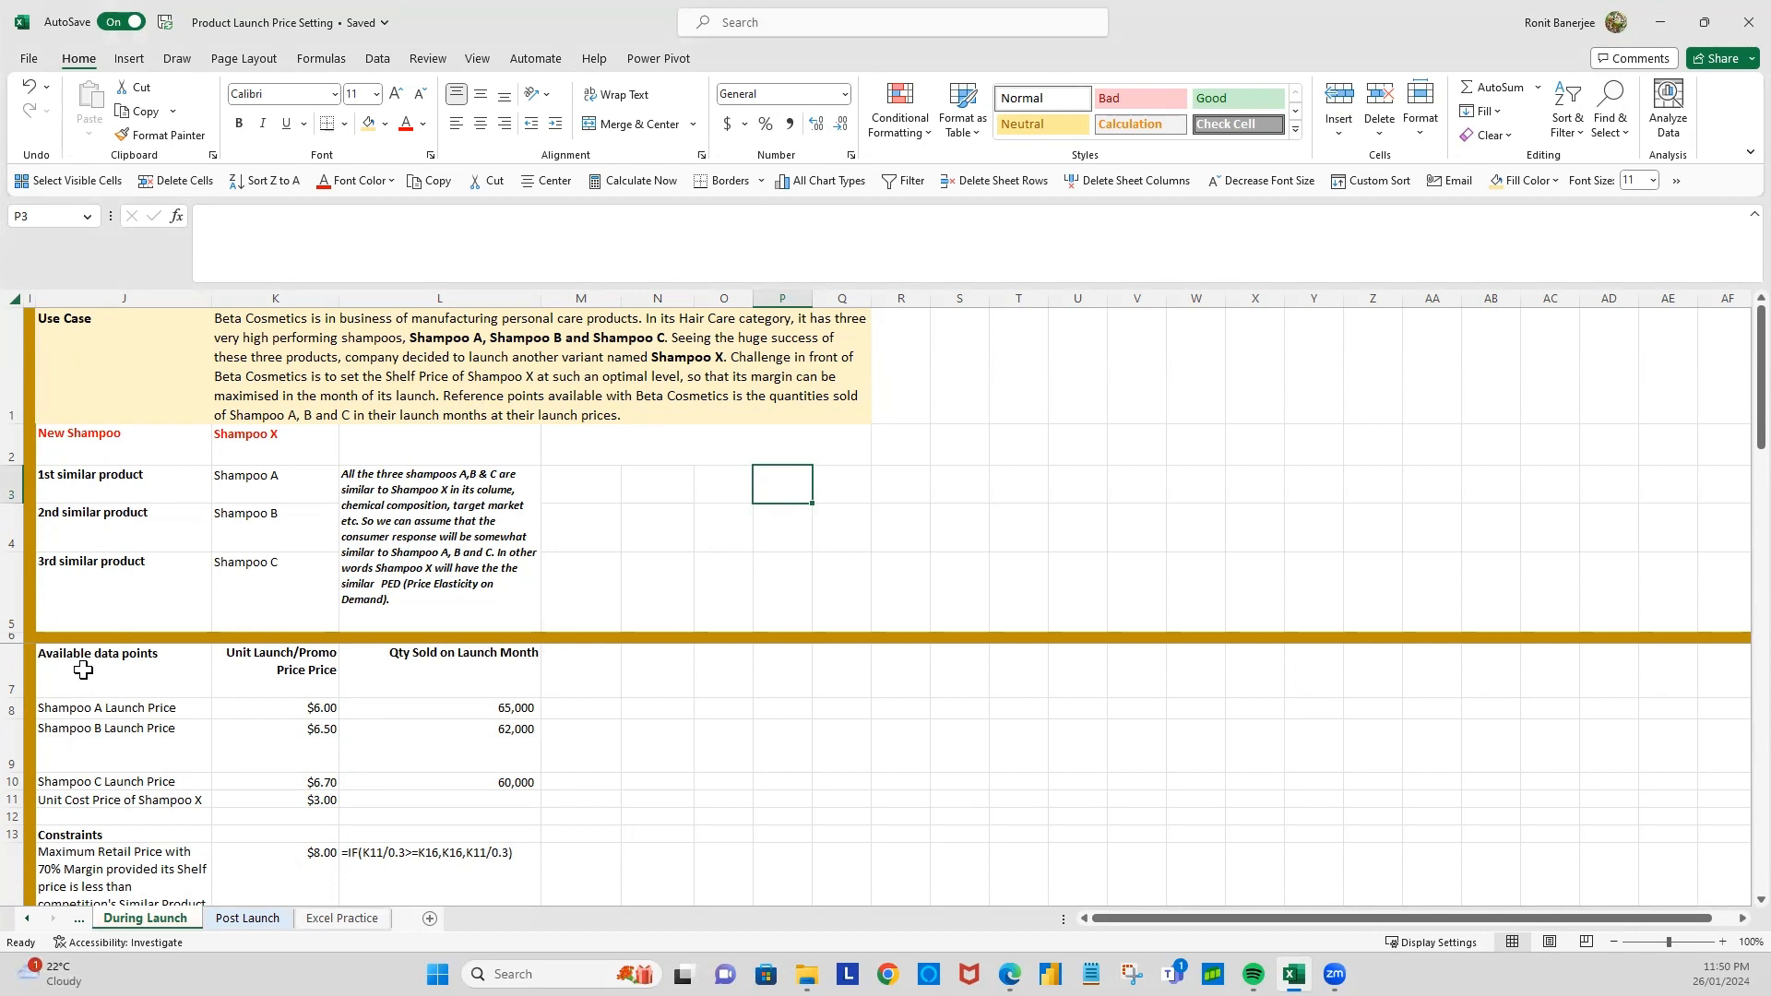
scroll(107, 858, "down", 2)
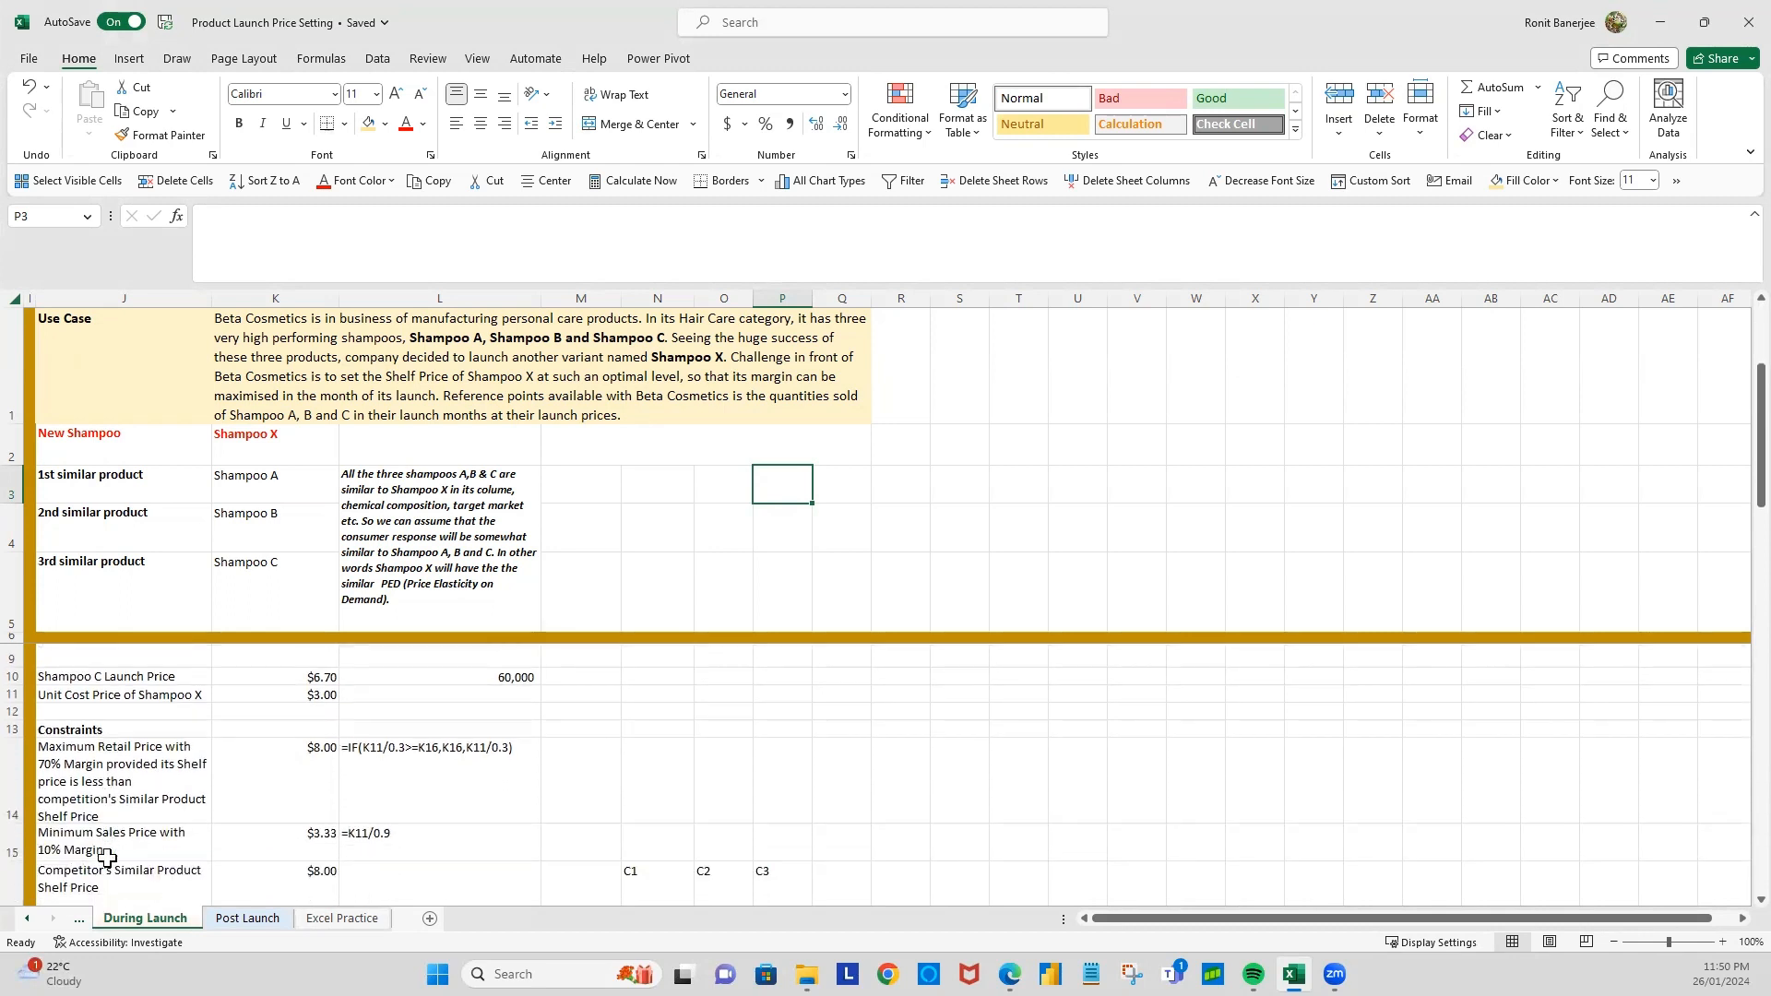
scroll(87, 781, "down", 1)
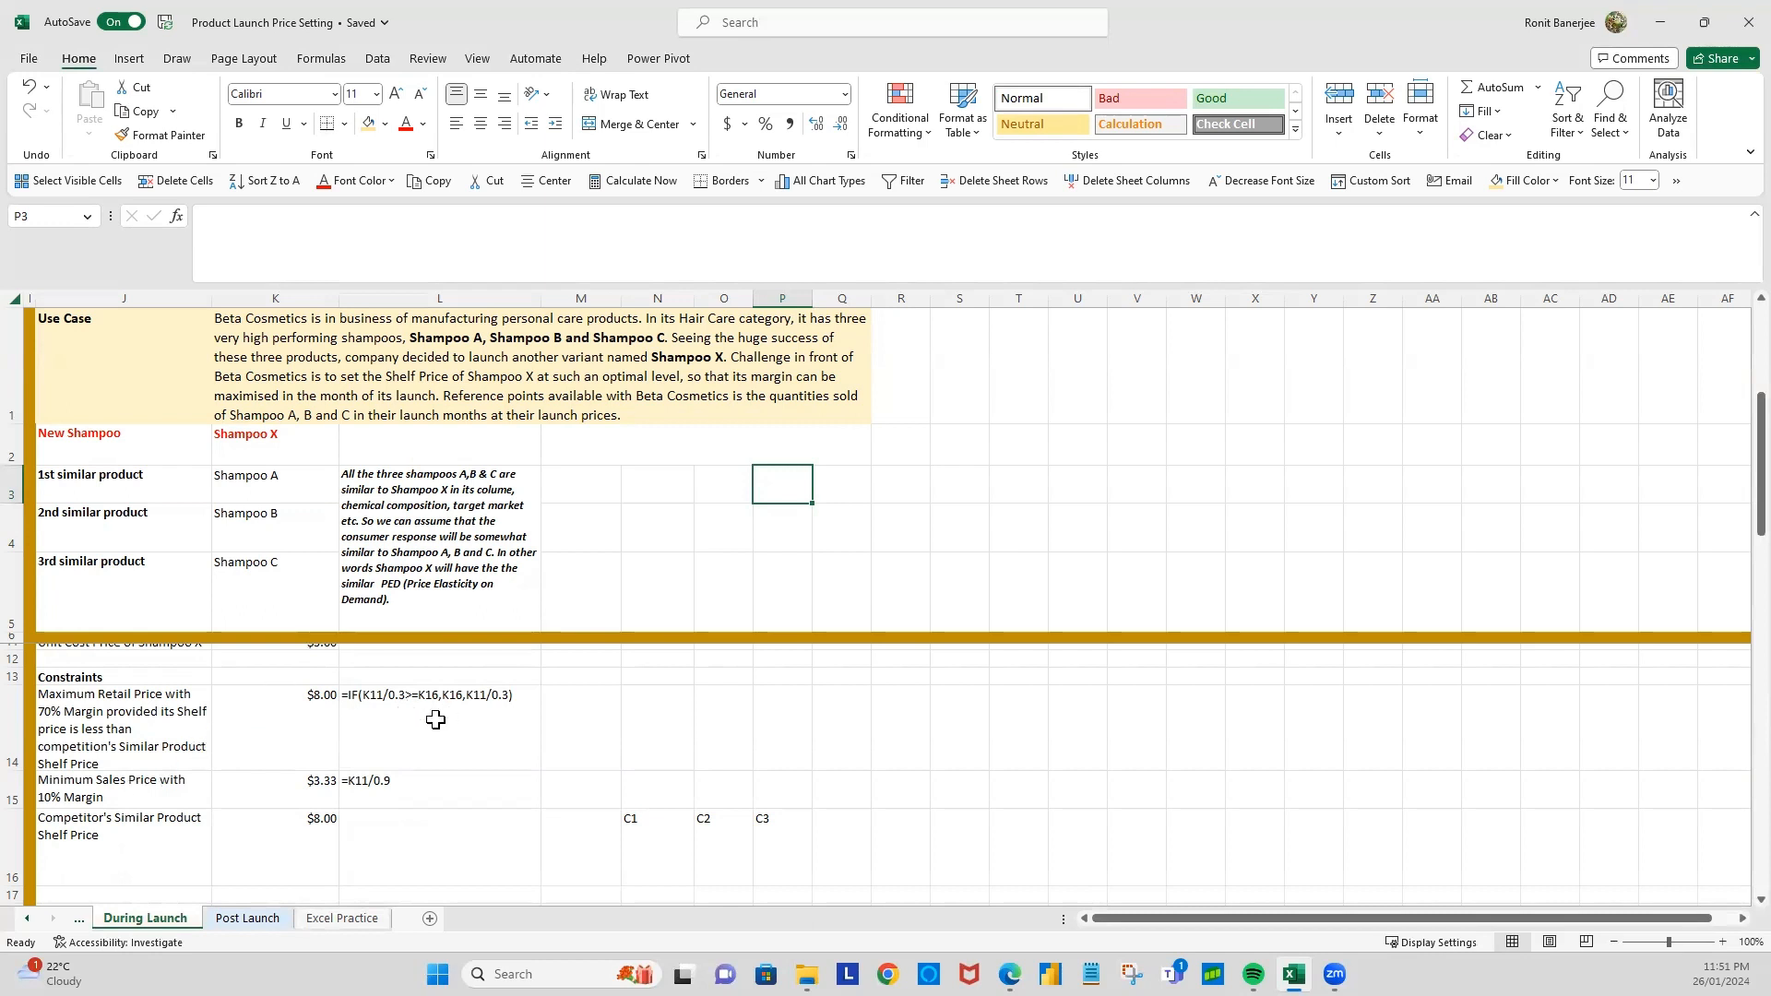
left_click(374, 717)
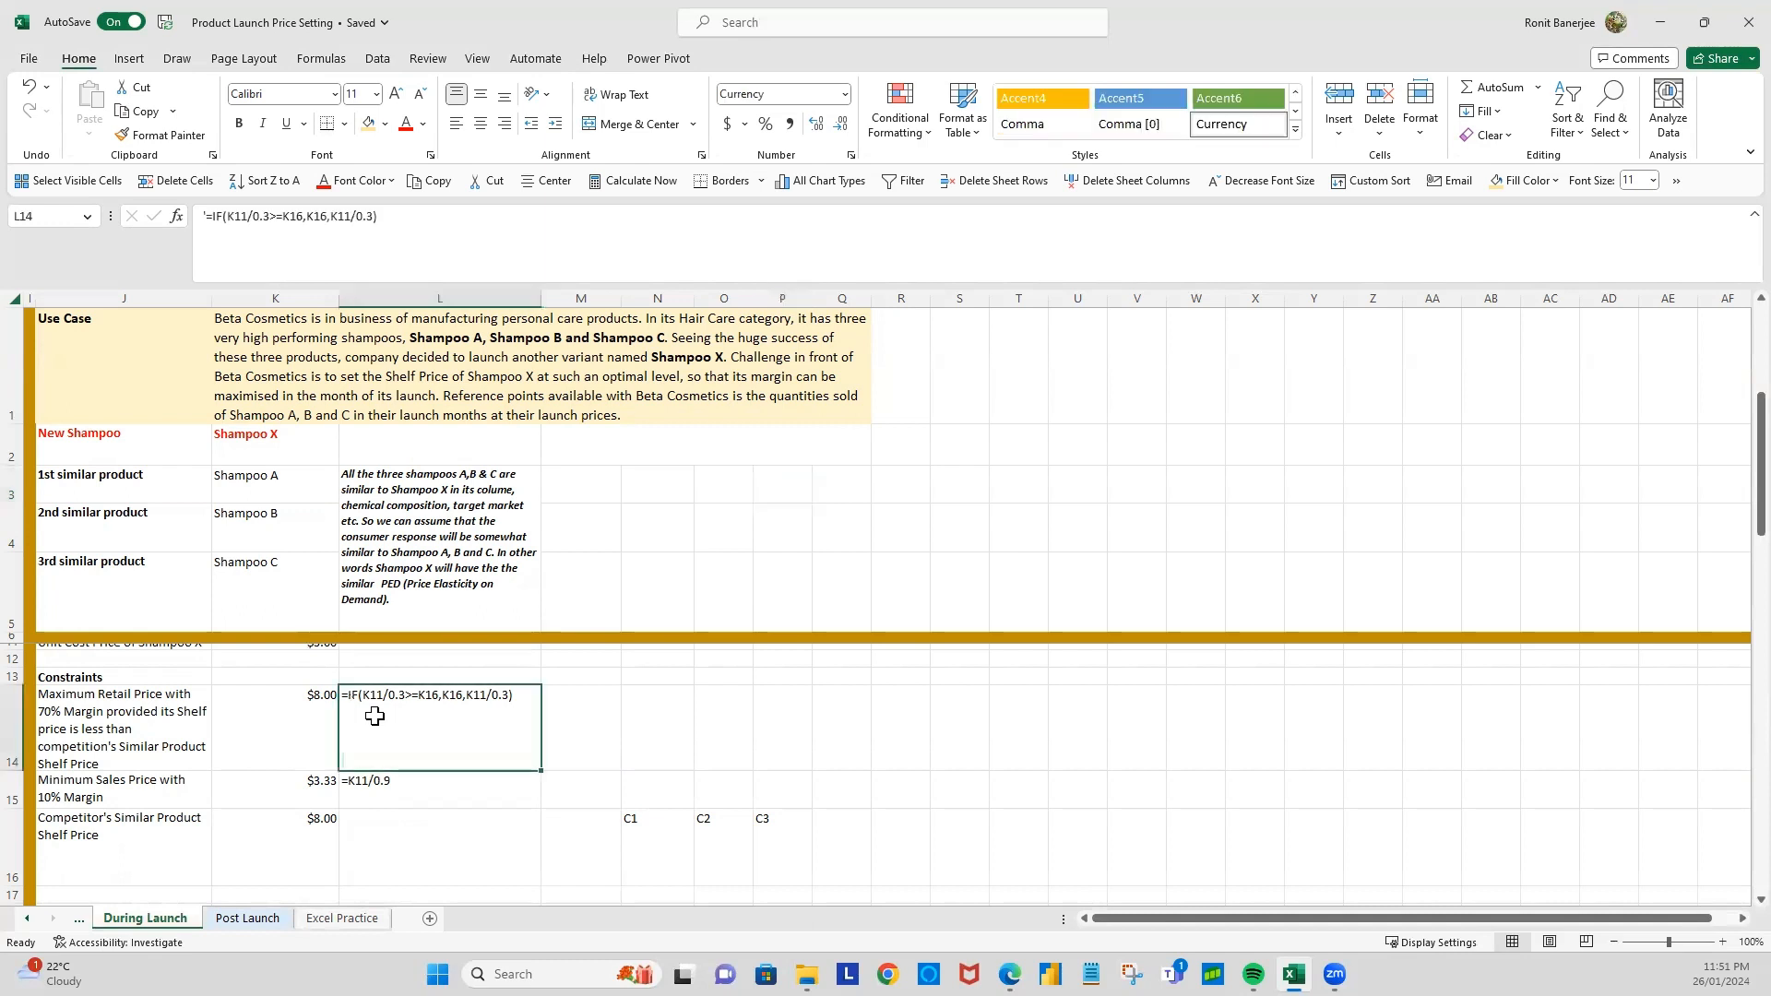
scroll(374, 717, "up", 1)
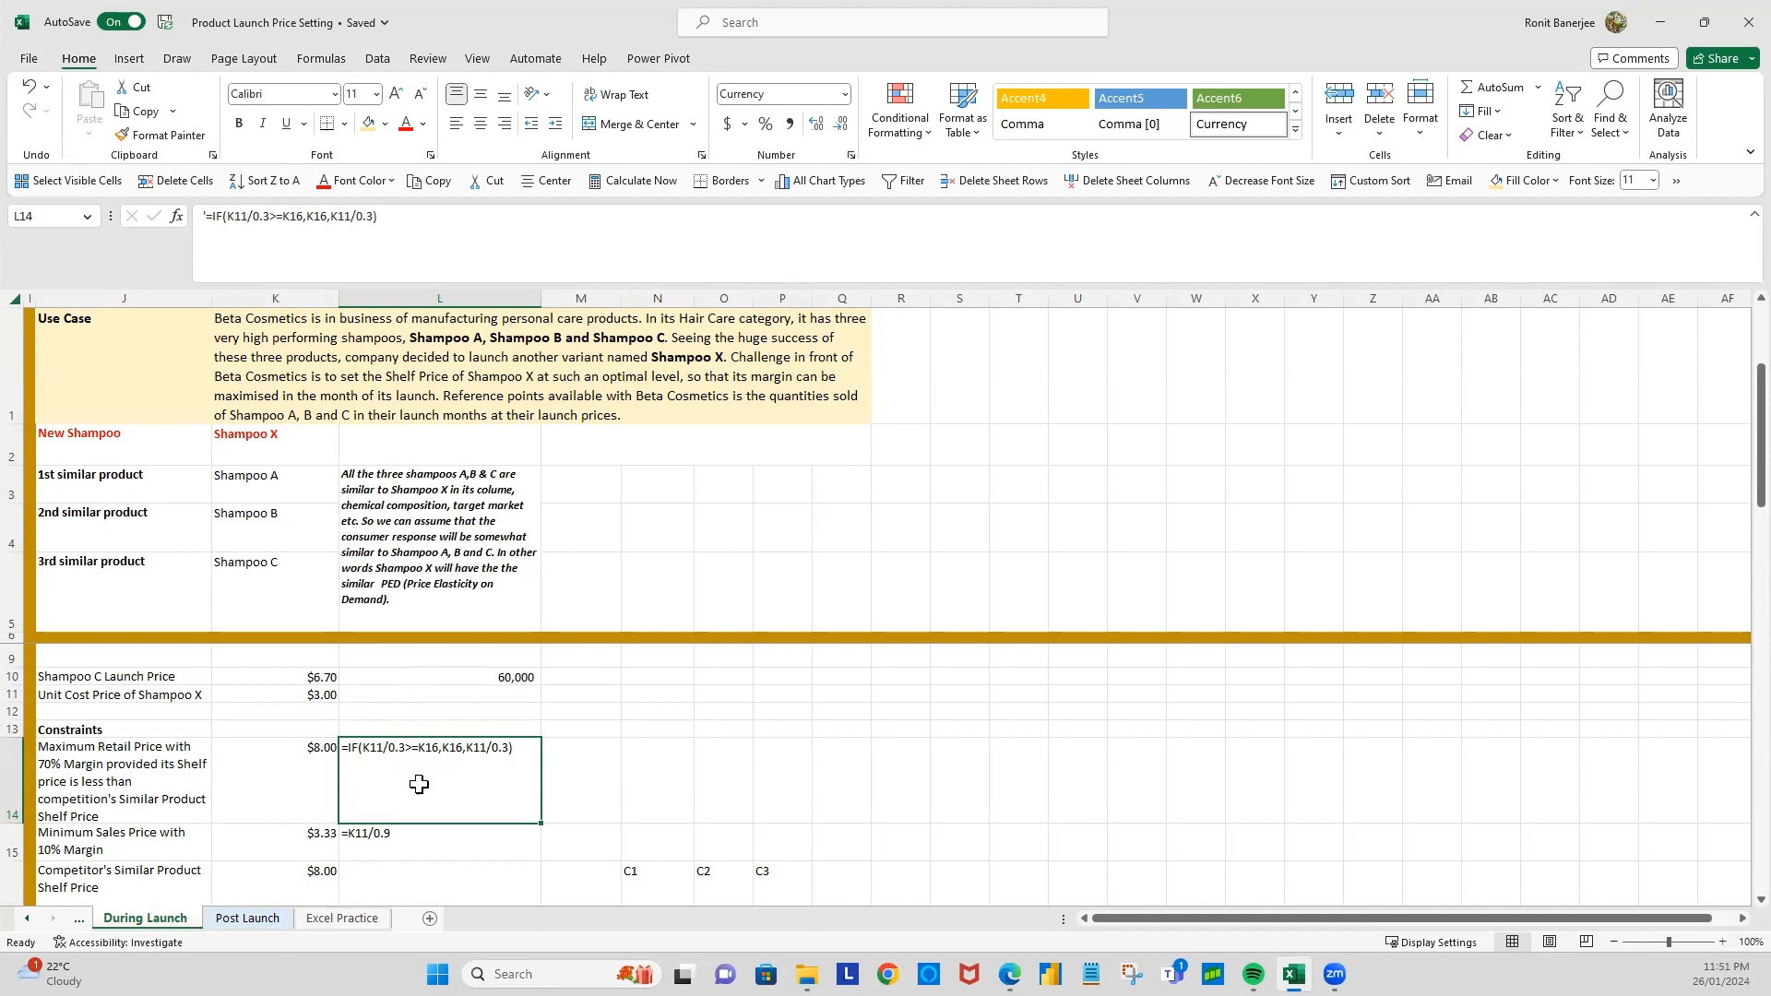
left_click(322, 849)
left_click(373, 842)
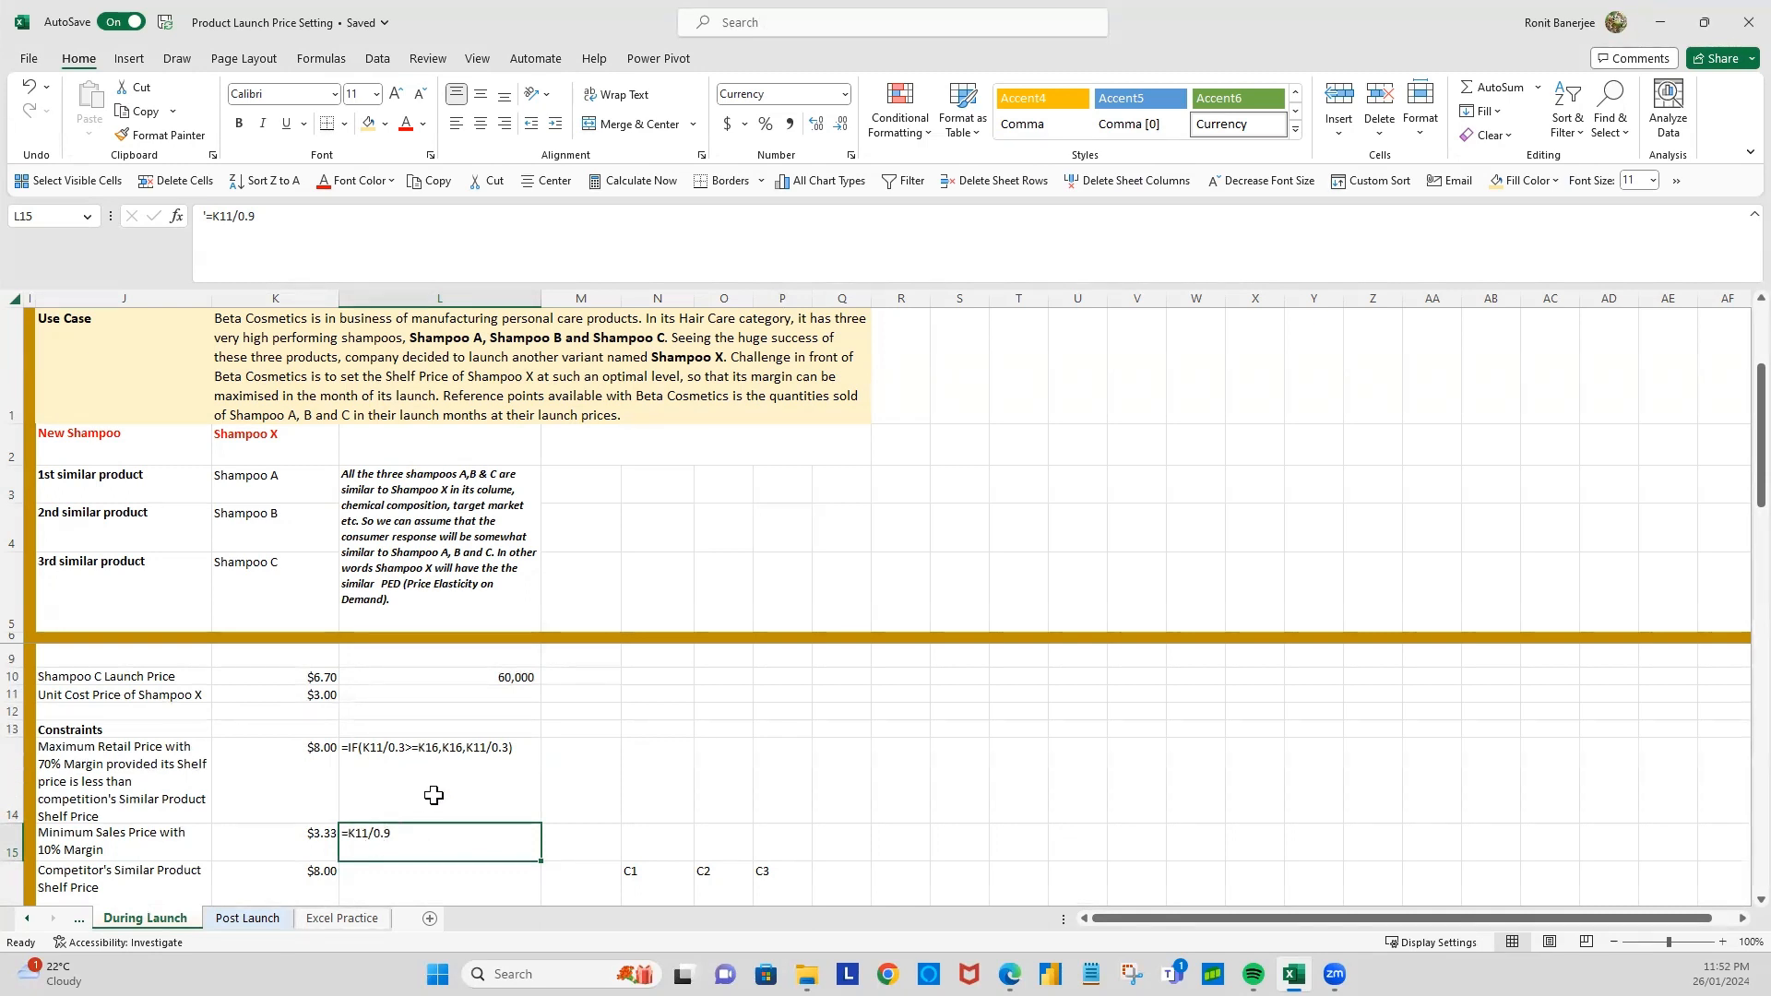
scroll(503, 788, "up", 2)
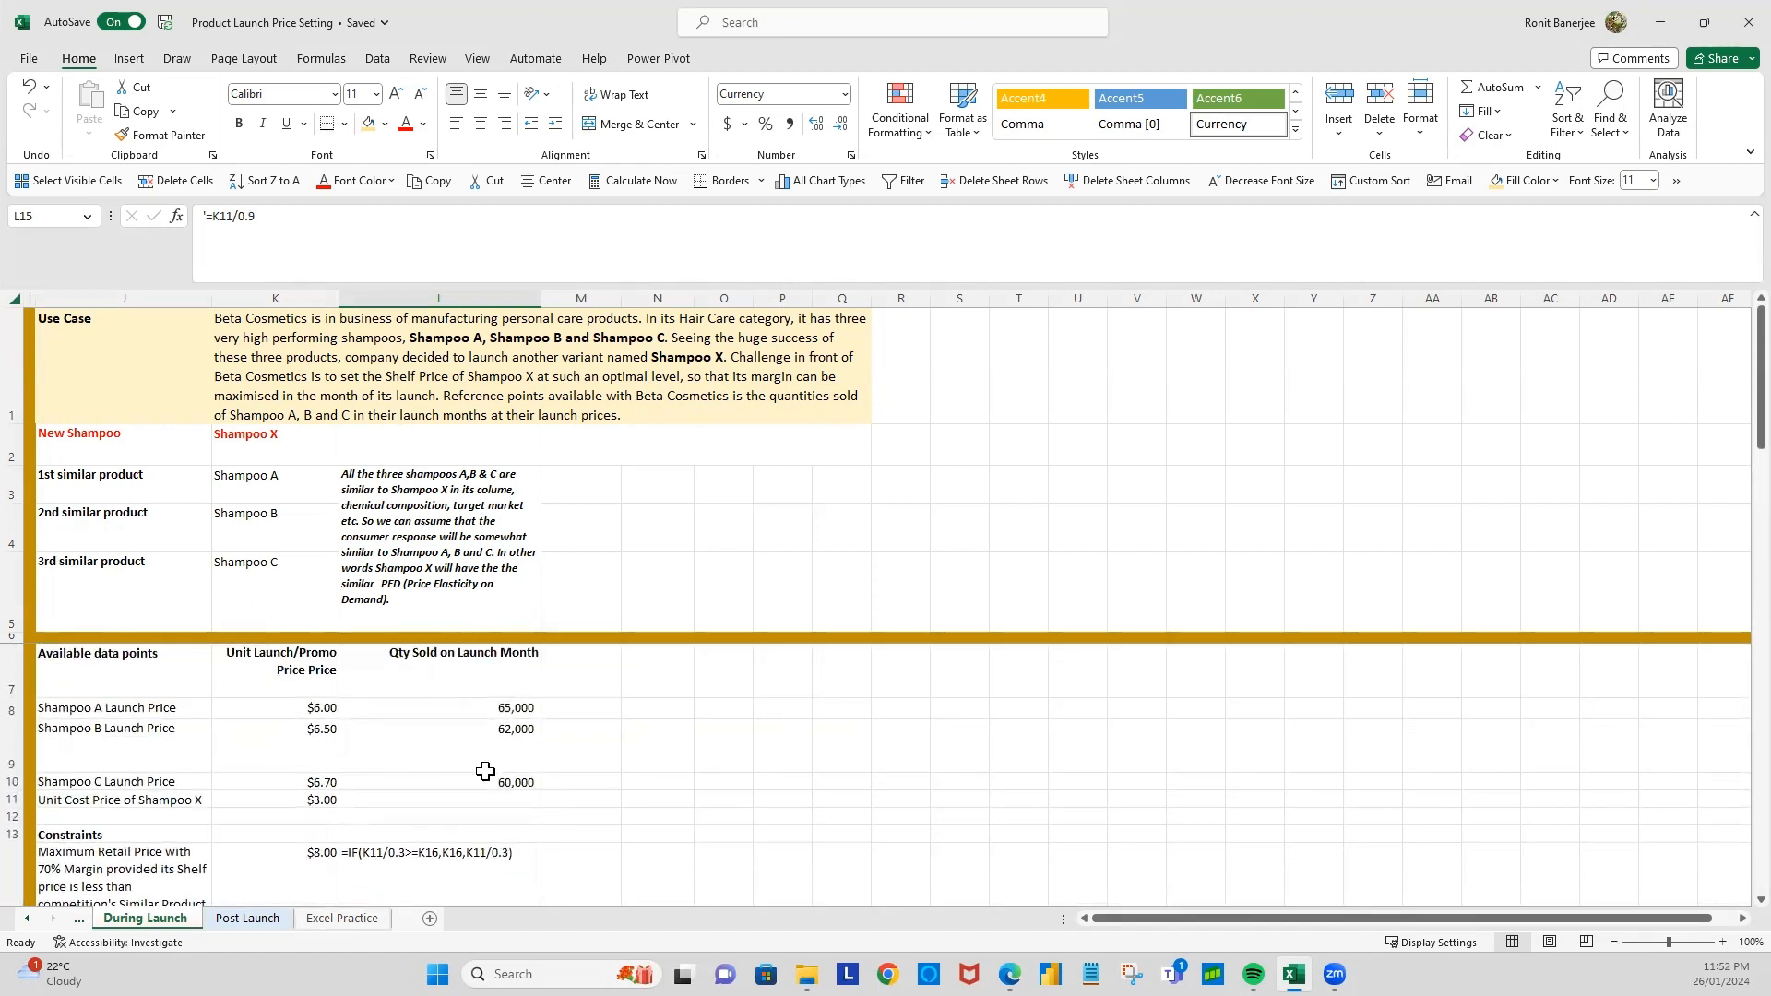
scroll(667, 763, "down", 2)
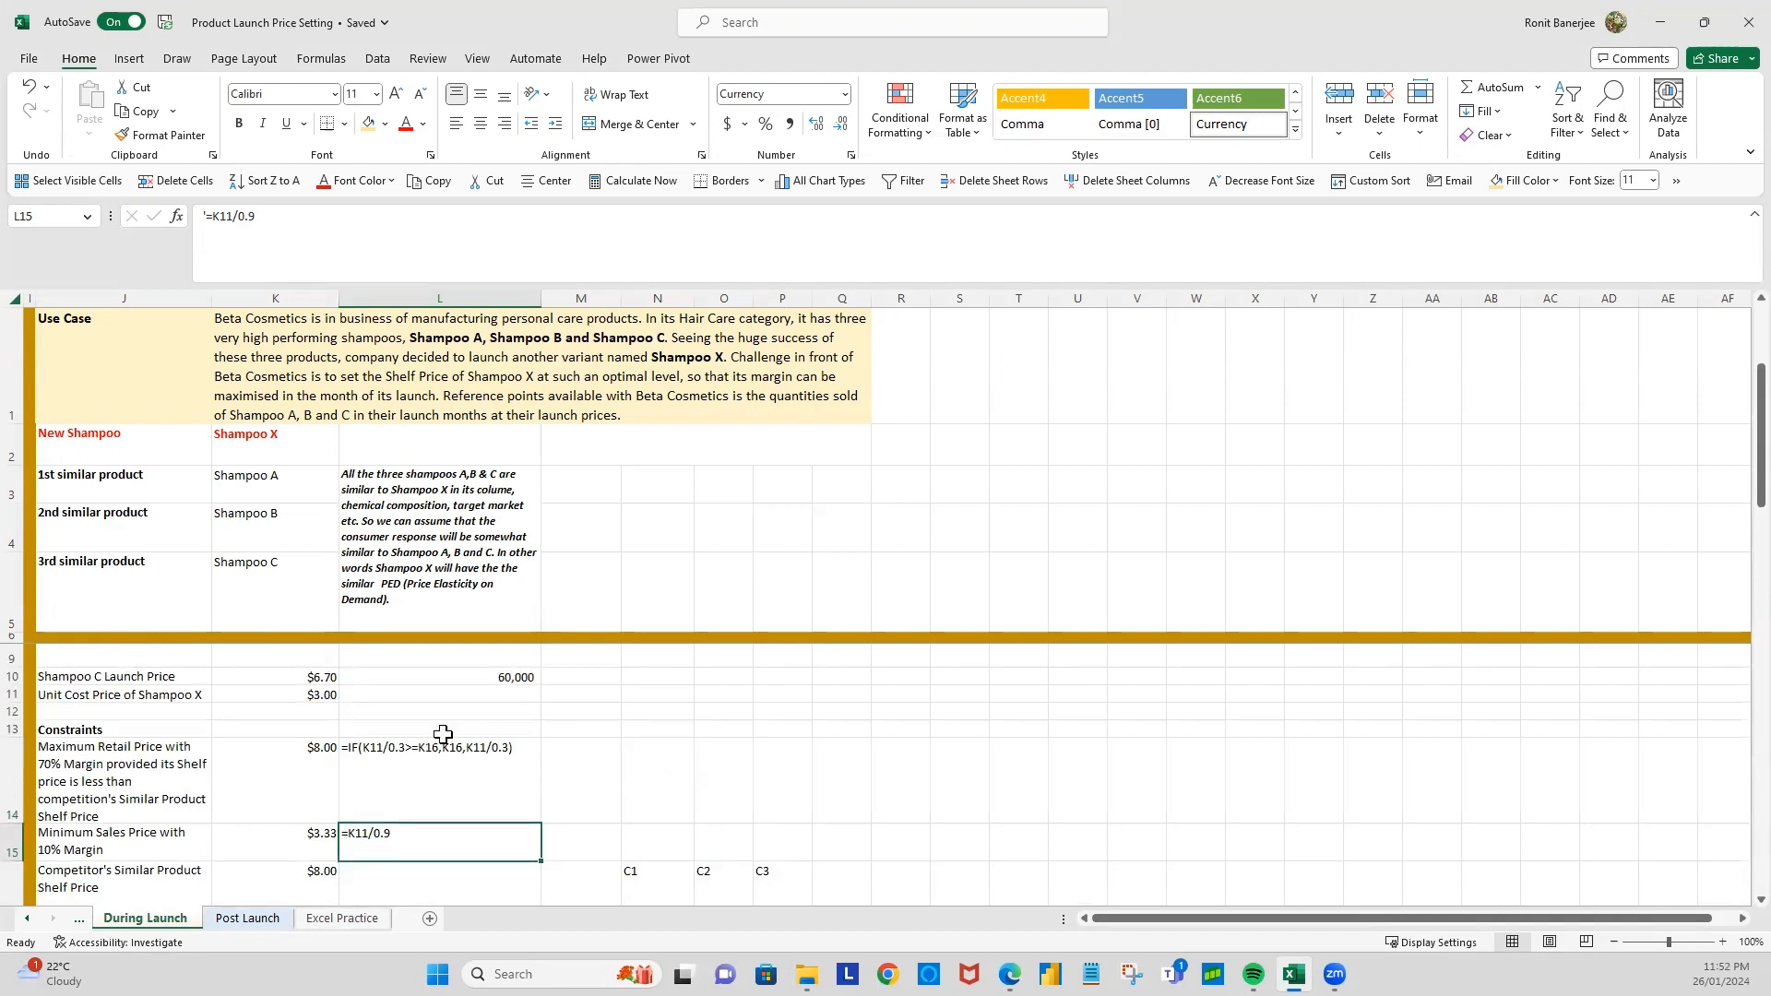
Step: Insert a markers-only scatter chart from the launch prices and quantities sold of Shampoos A, B and C in K8:L10
scroll(443, 734, "up", 2)
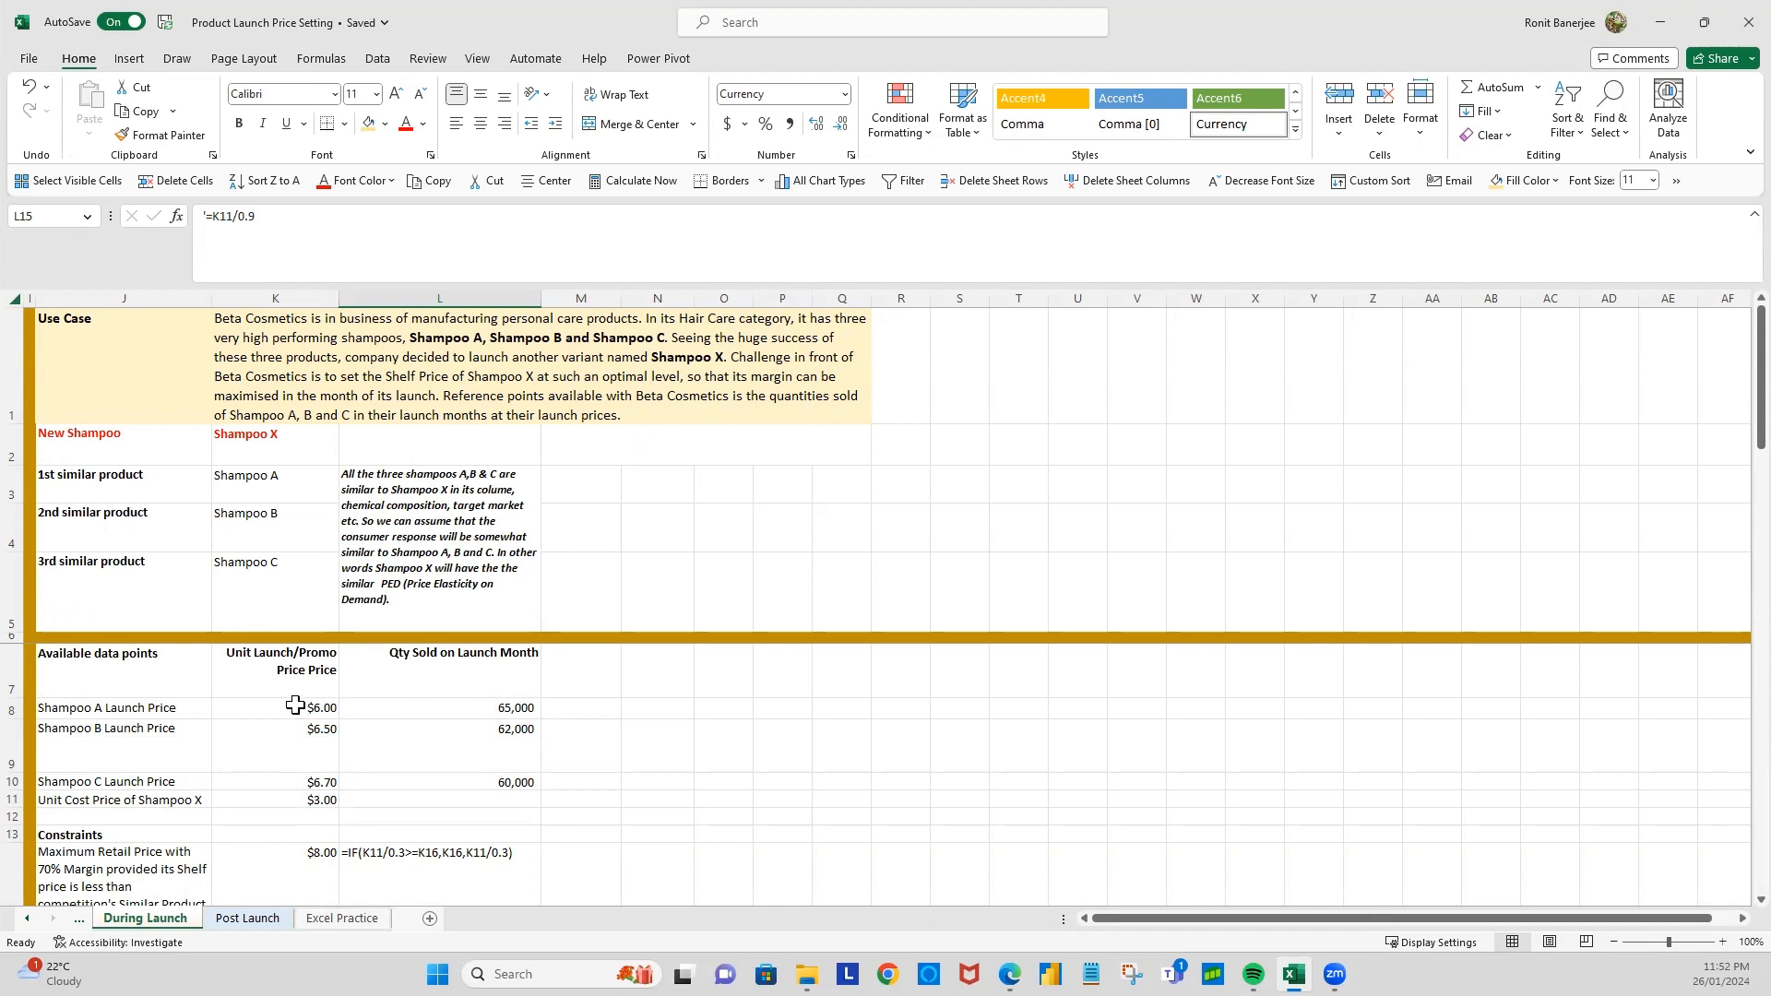
left_click_drag(295, 706, 455, 779)
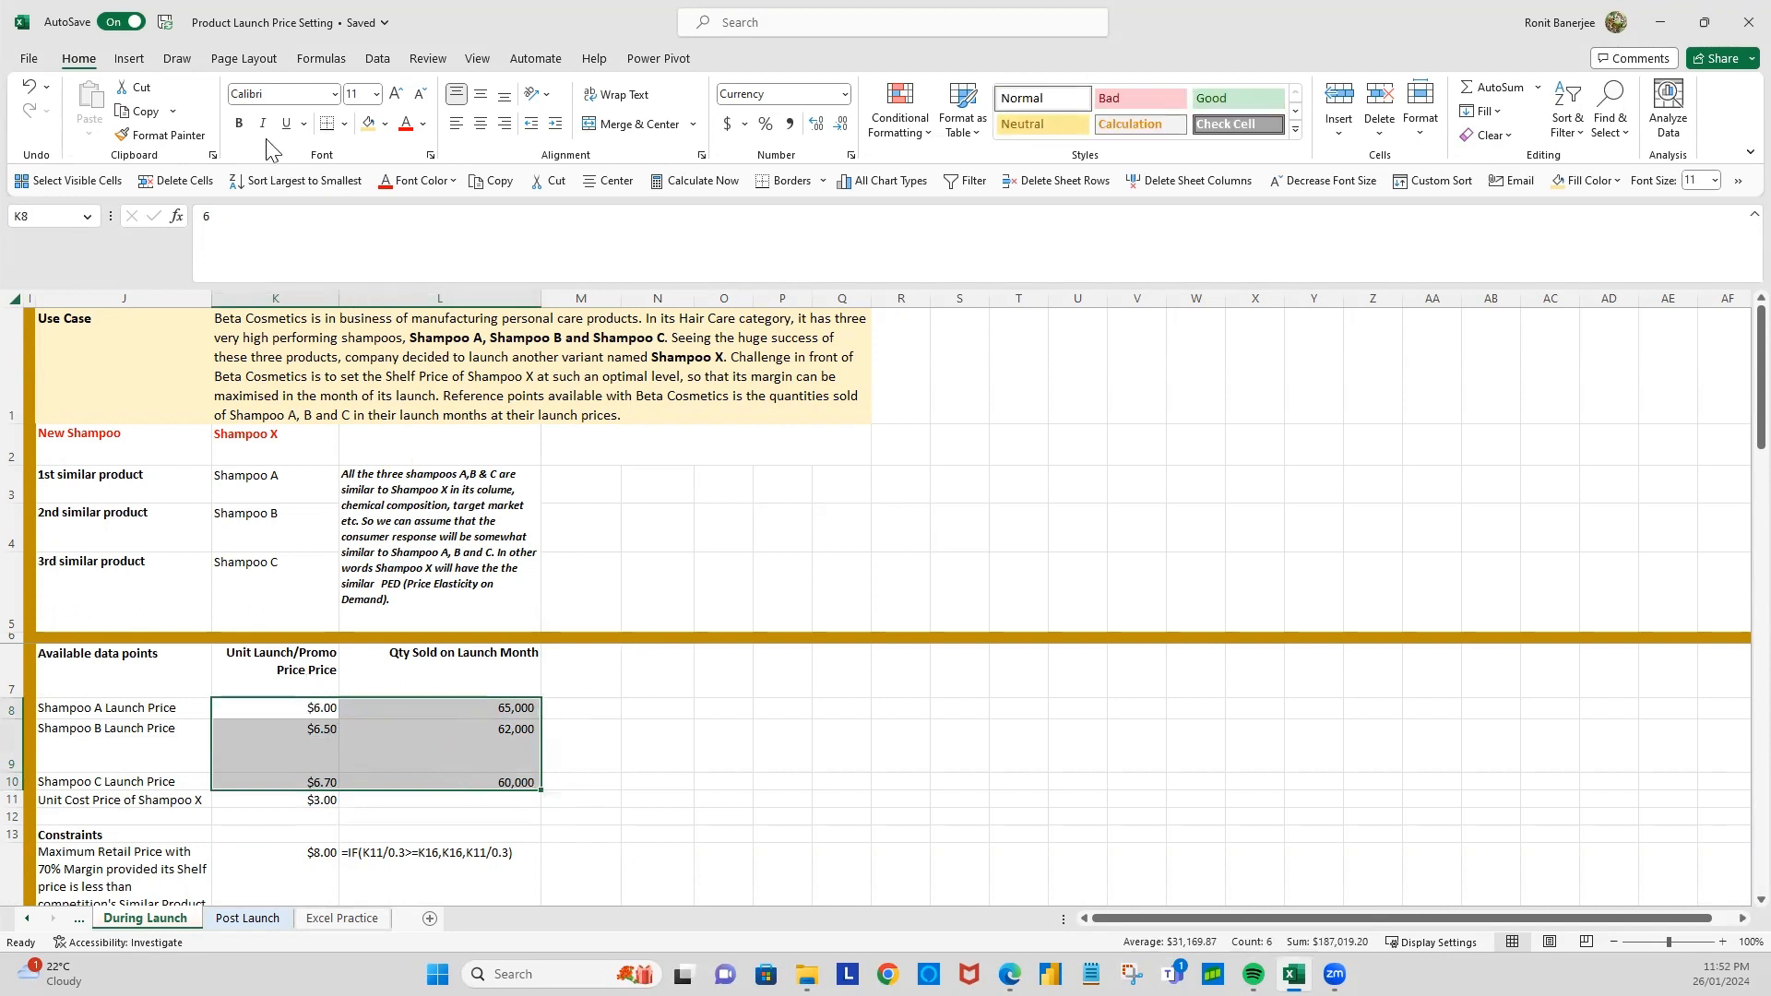
left_click(130, 61)
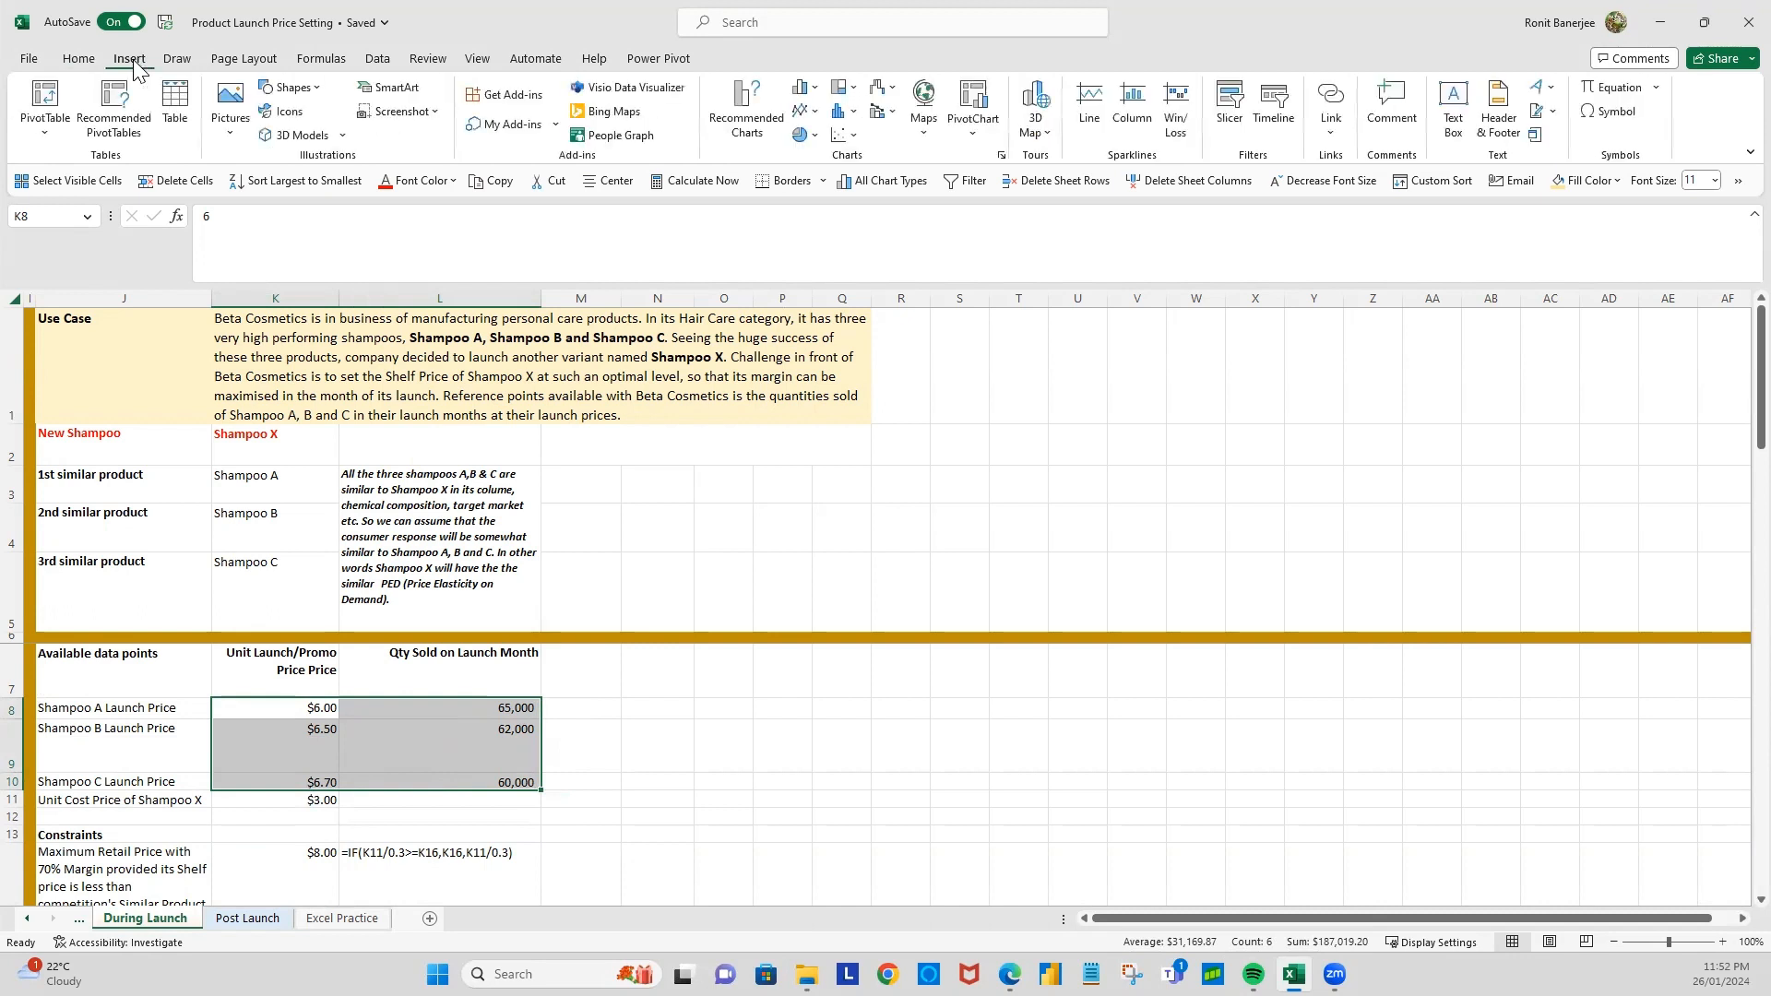
left_click(840, 139)
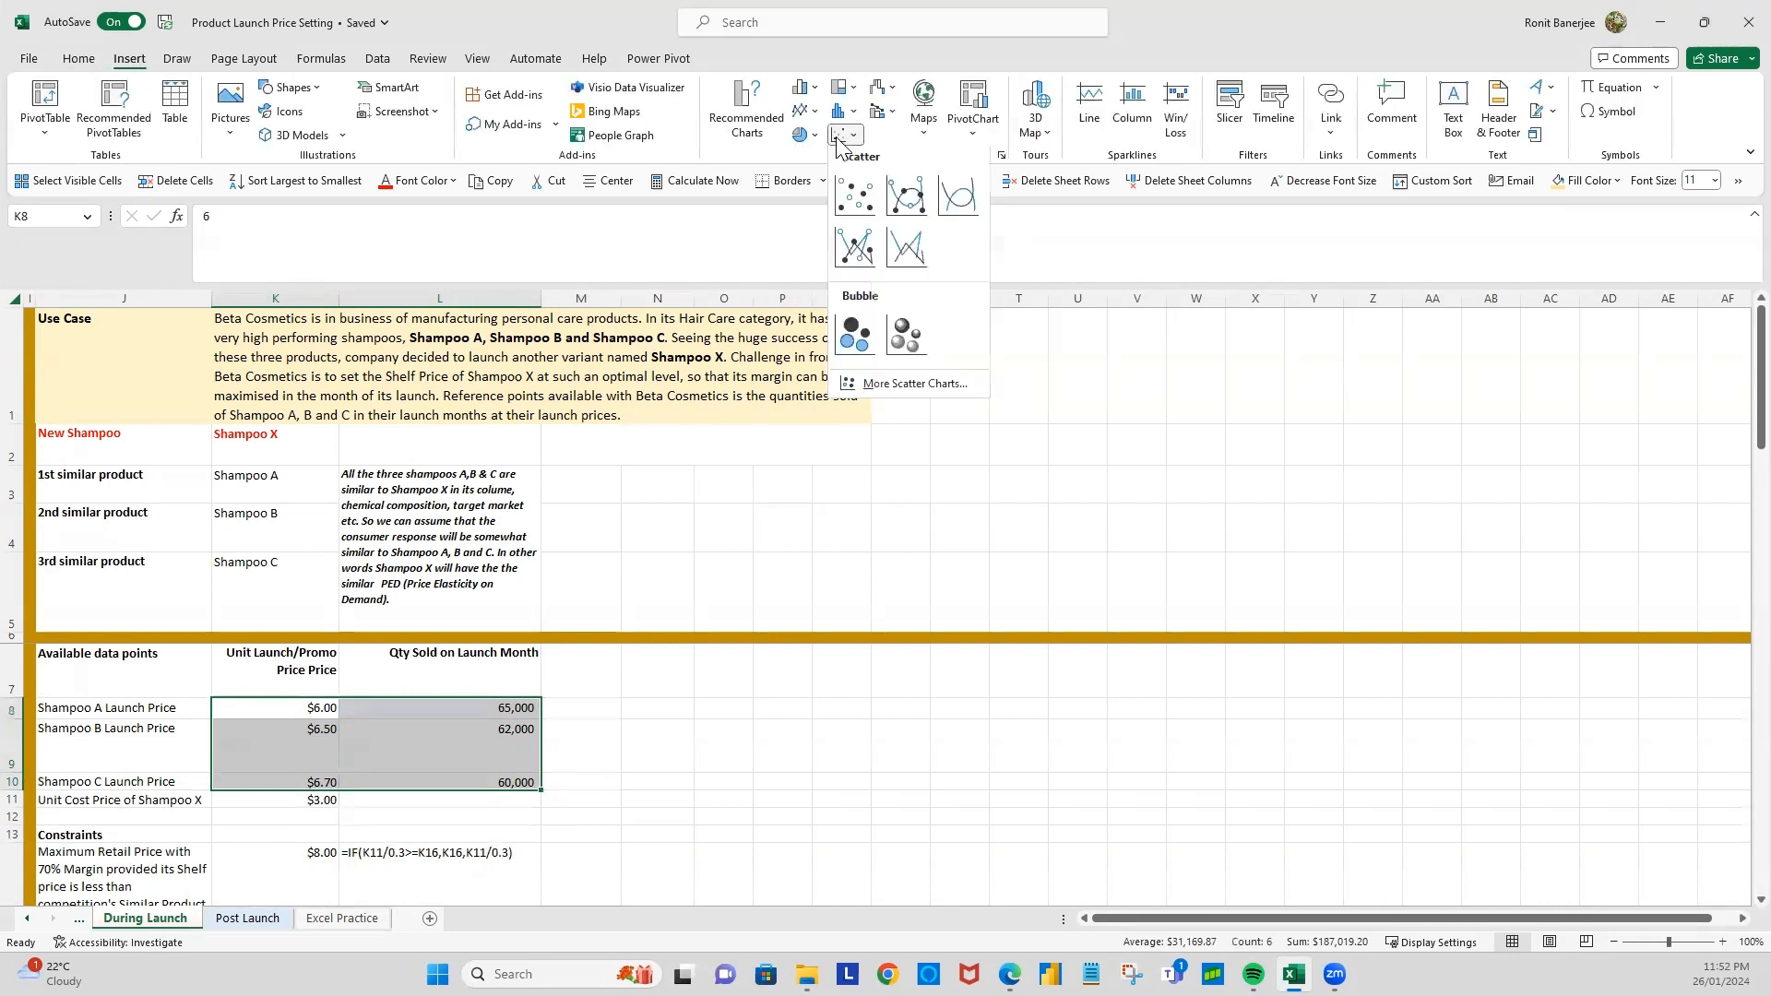
left_click(857, 198)
scroll(1061, 774, "down", 3)
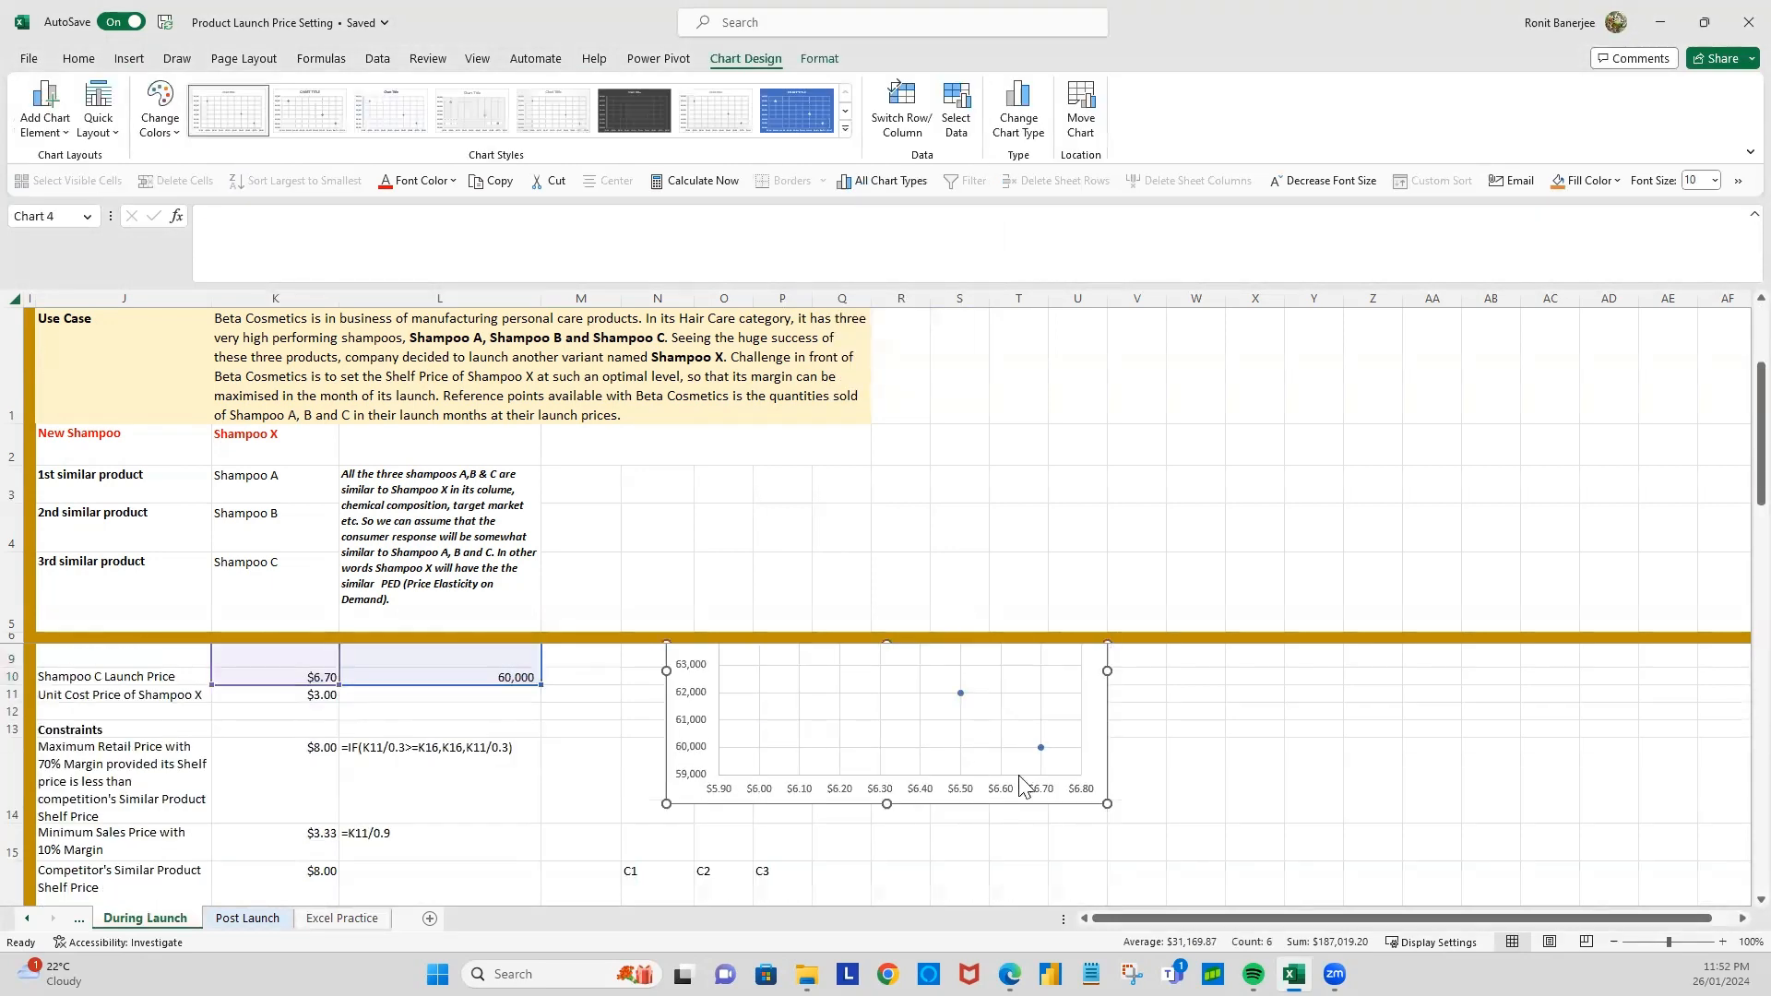
Step: Add a polynomial trendline of order 2 to the scatter chart's data series and display its equation on the chart
scroll(1086, 771, "up", 3)
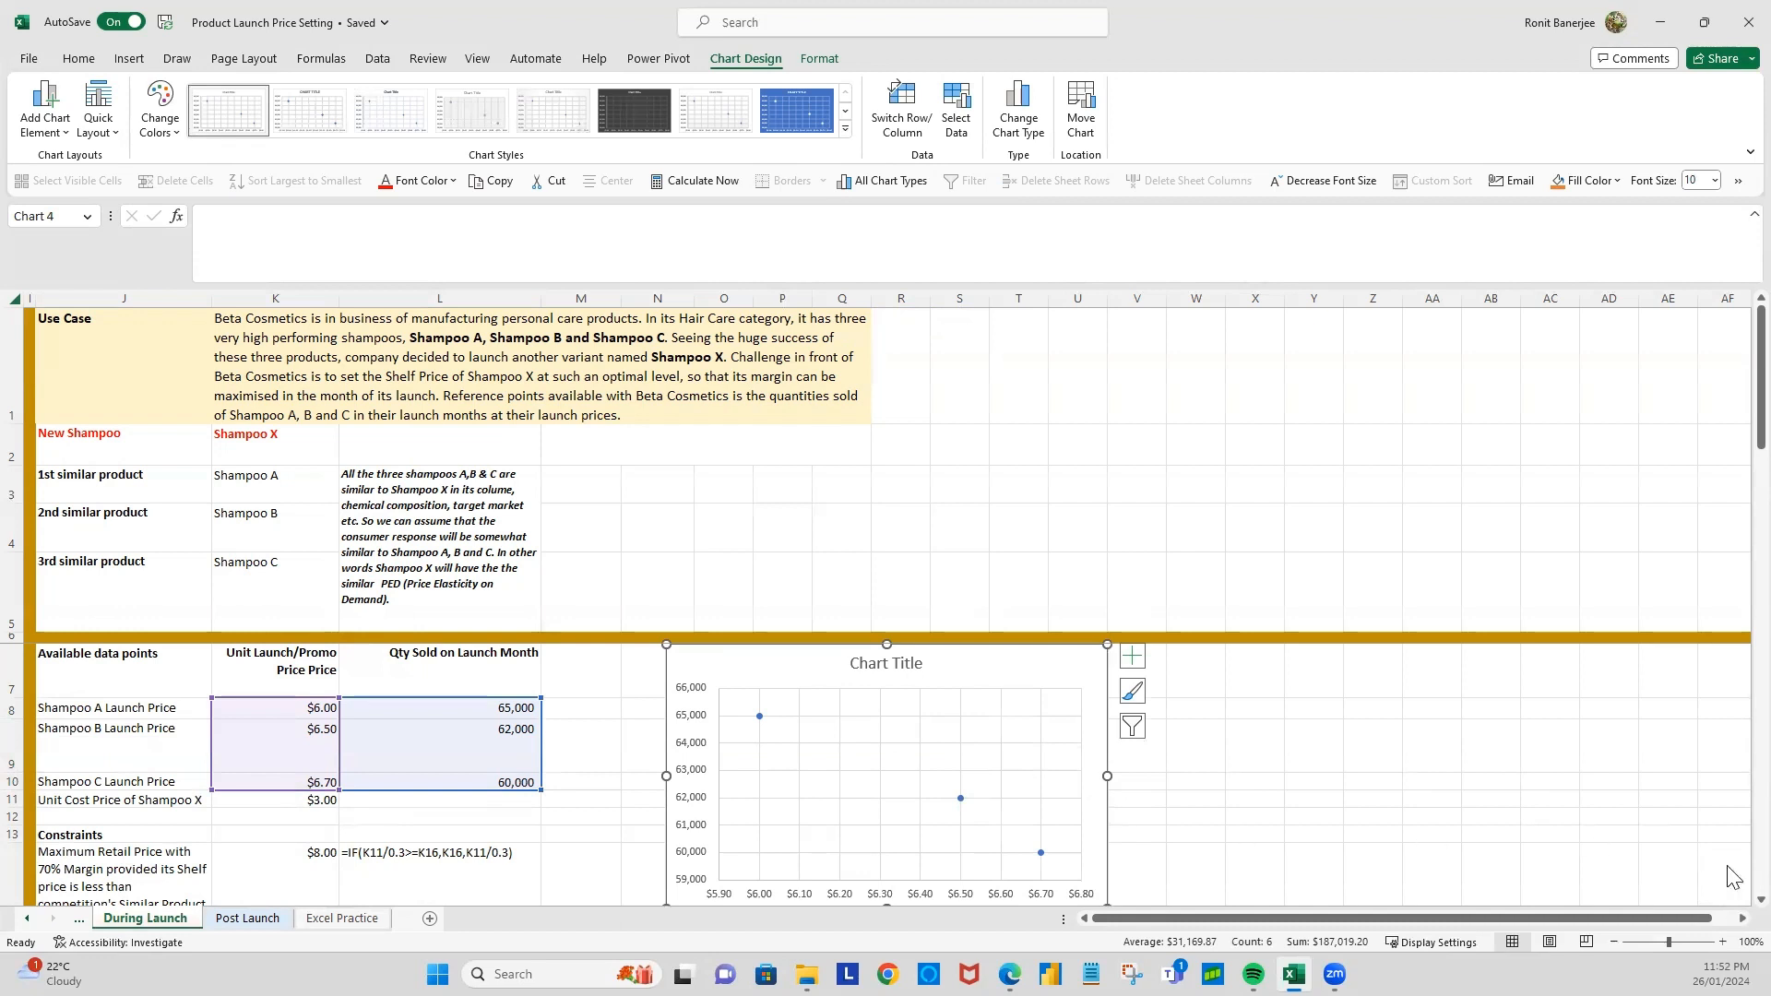
right_click(759, 718)
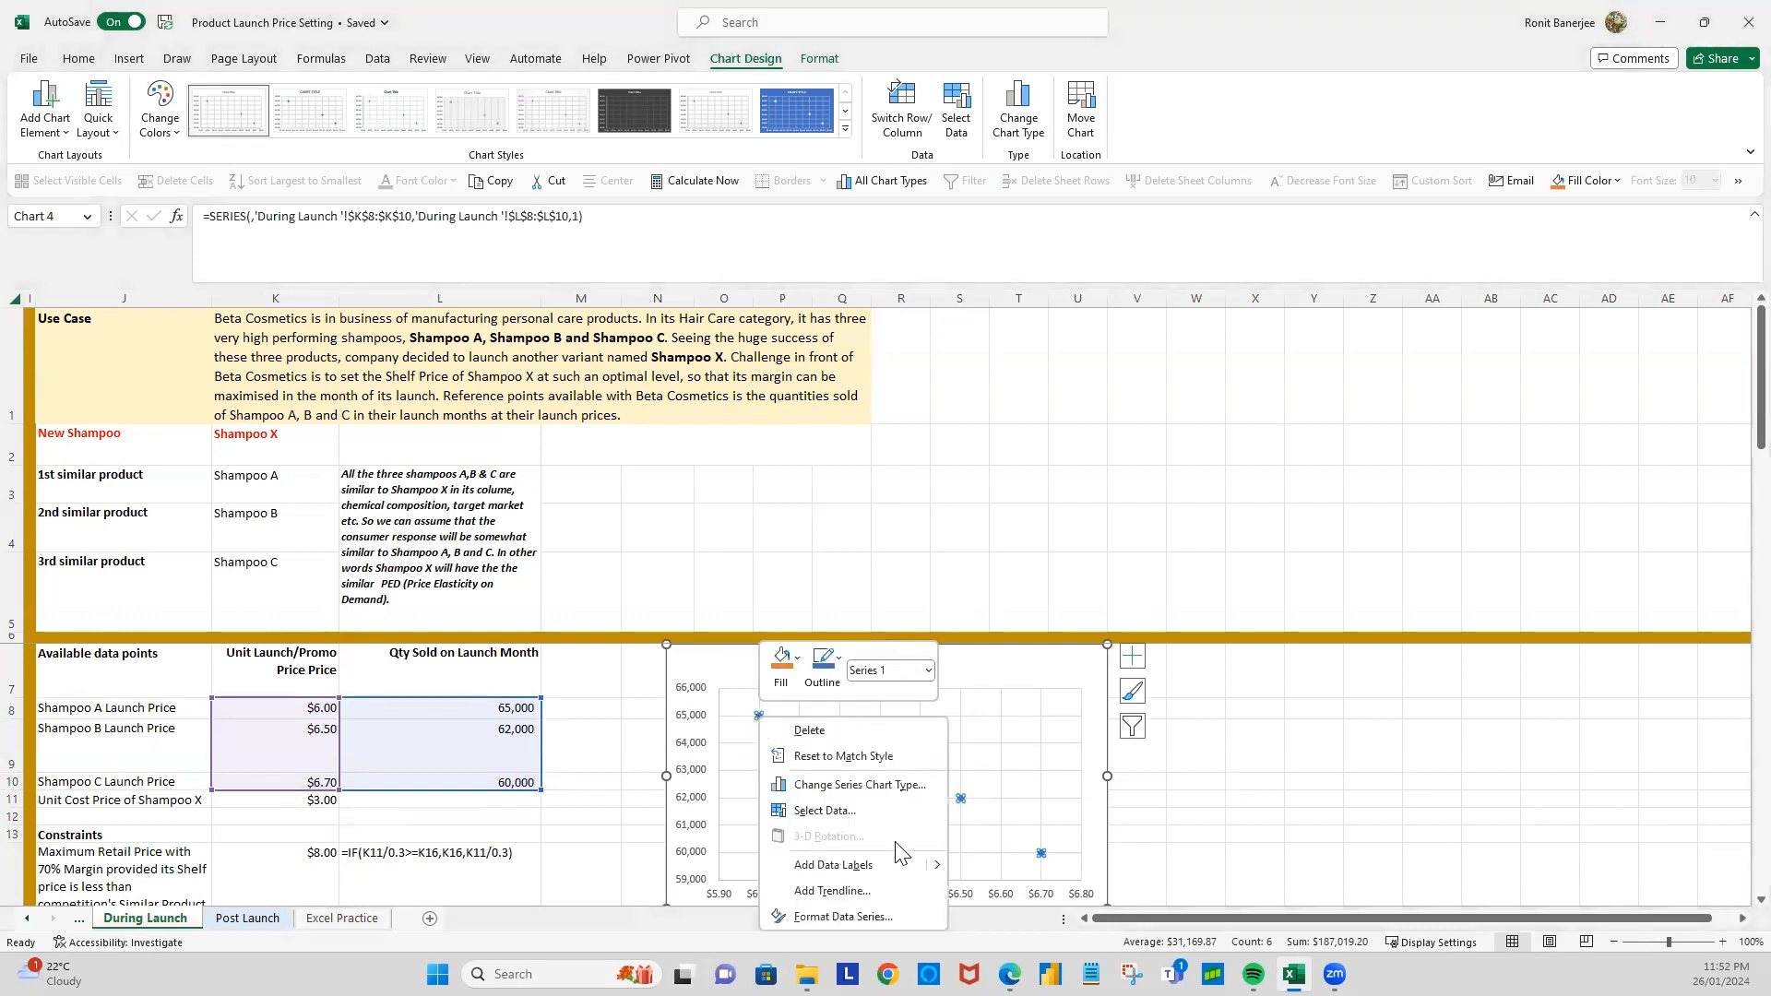
left_click(831, 891)
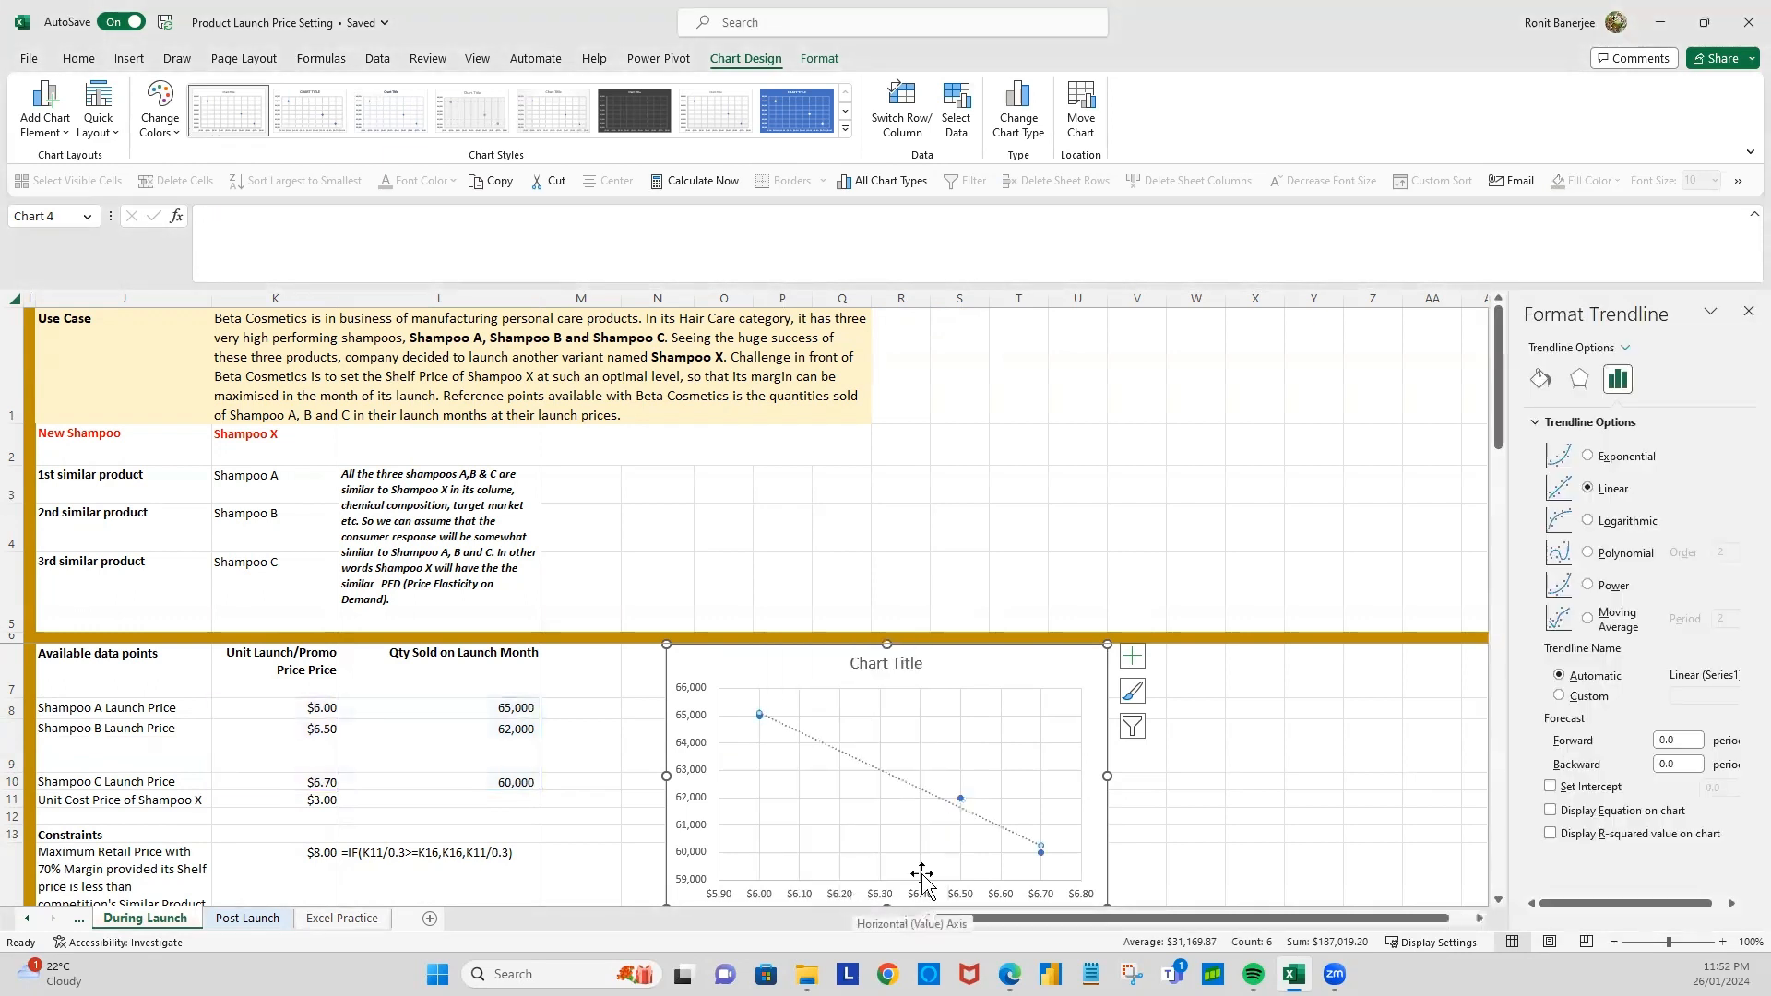
left_click(1589, 554)
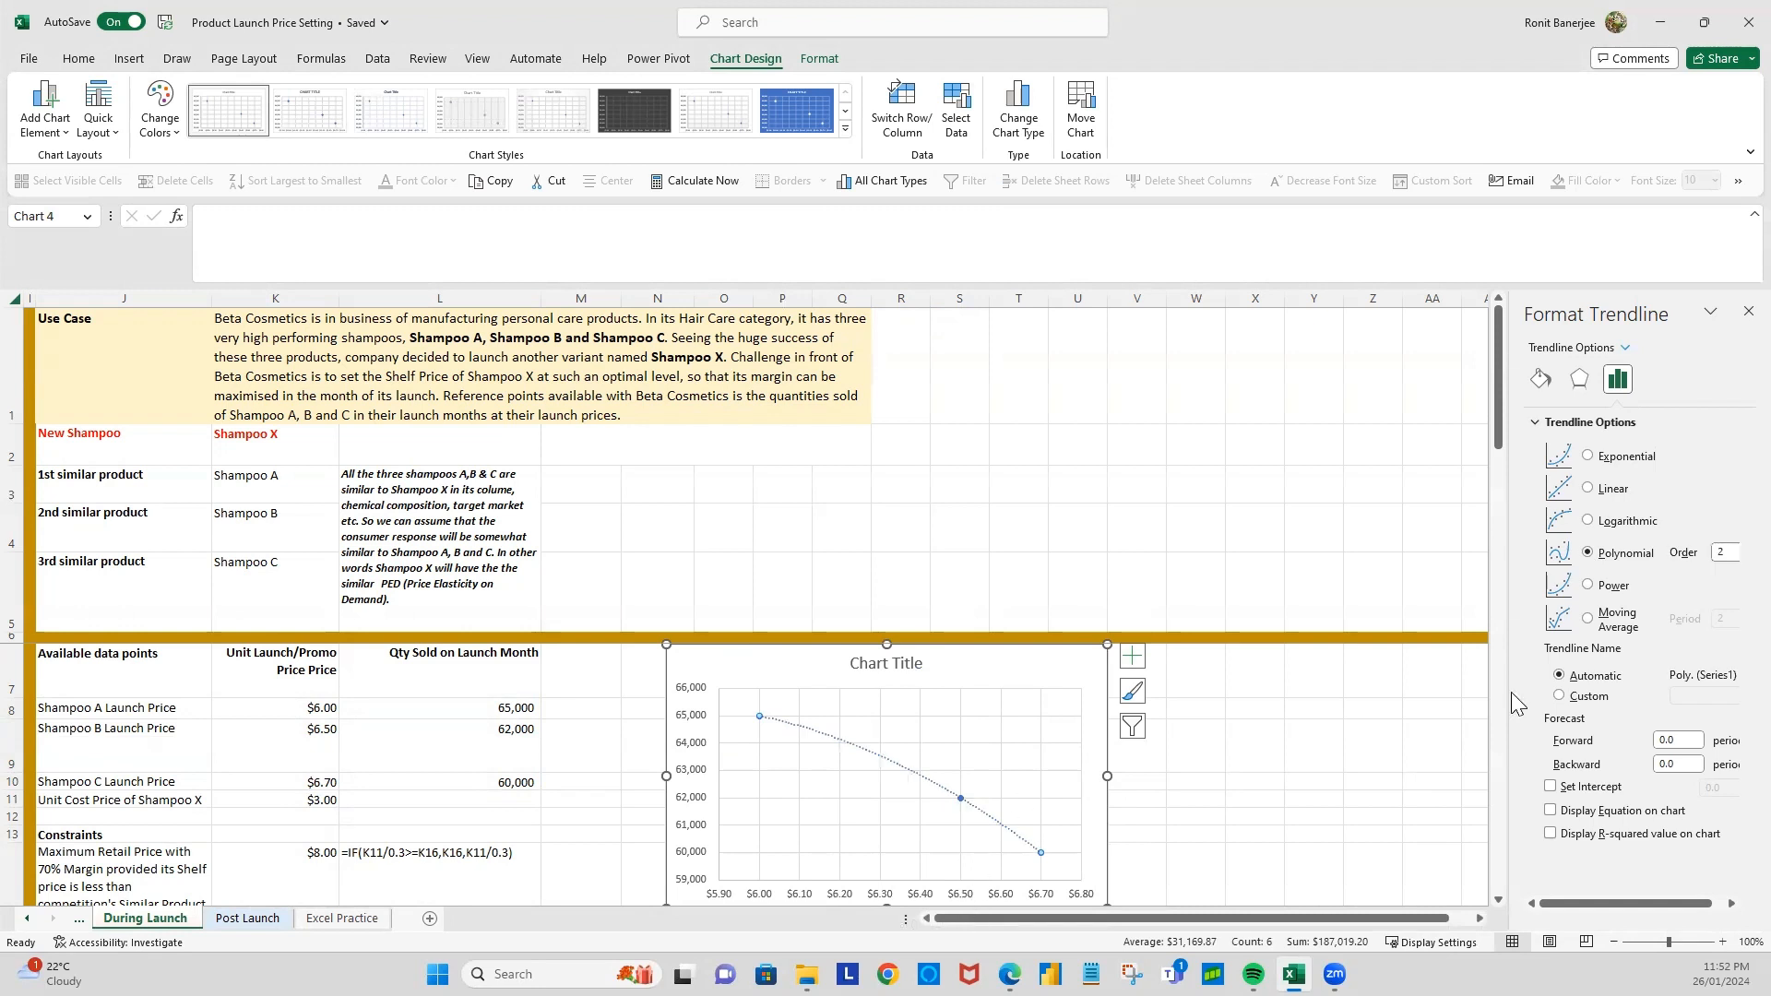
left_click(1550, 812)
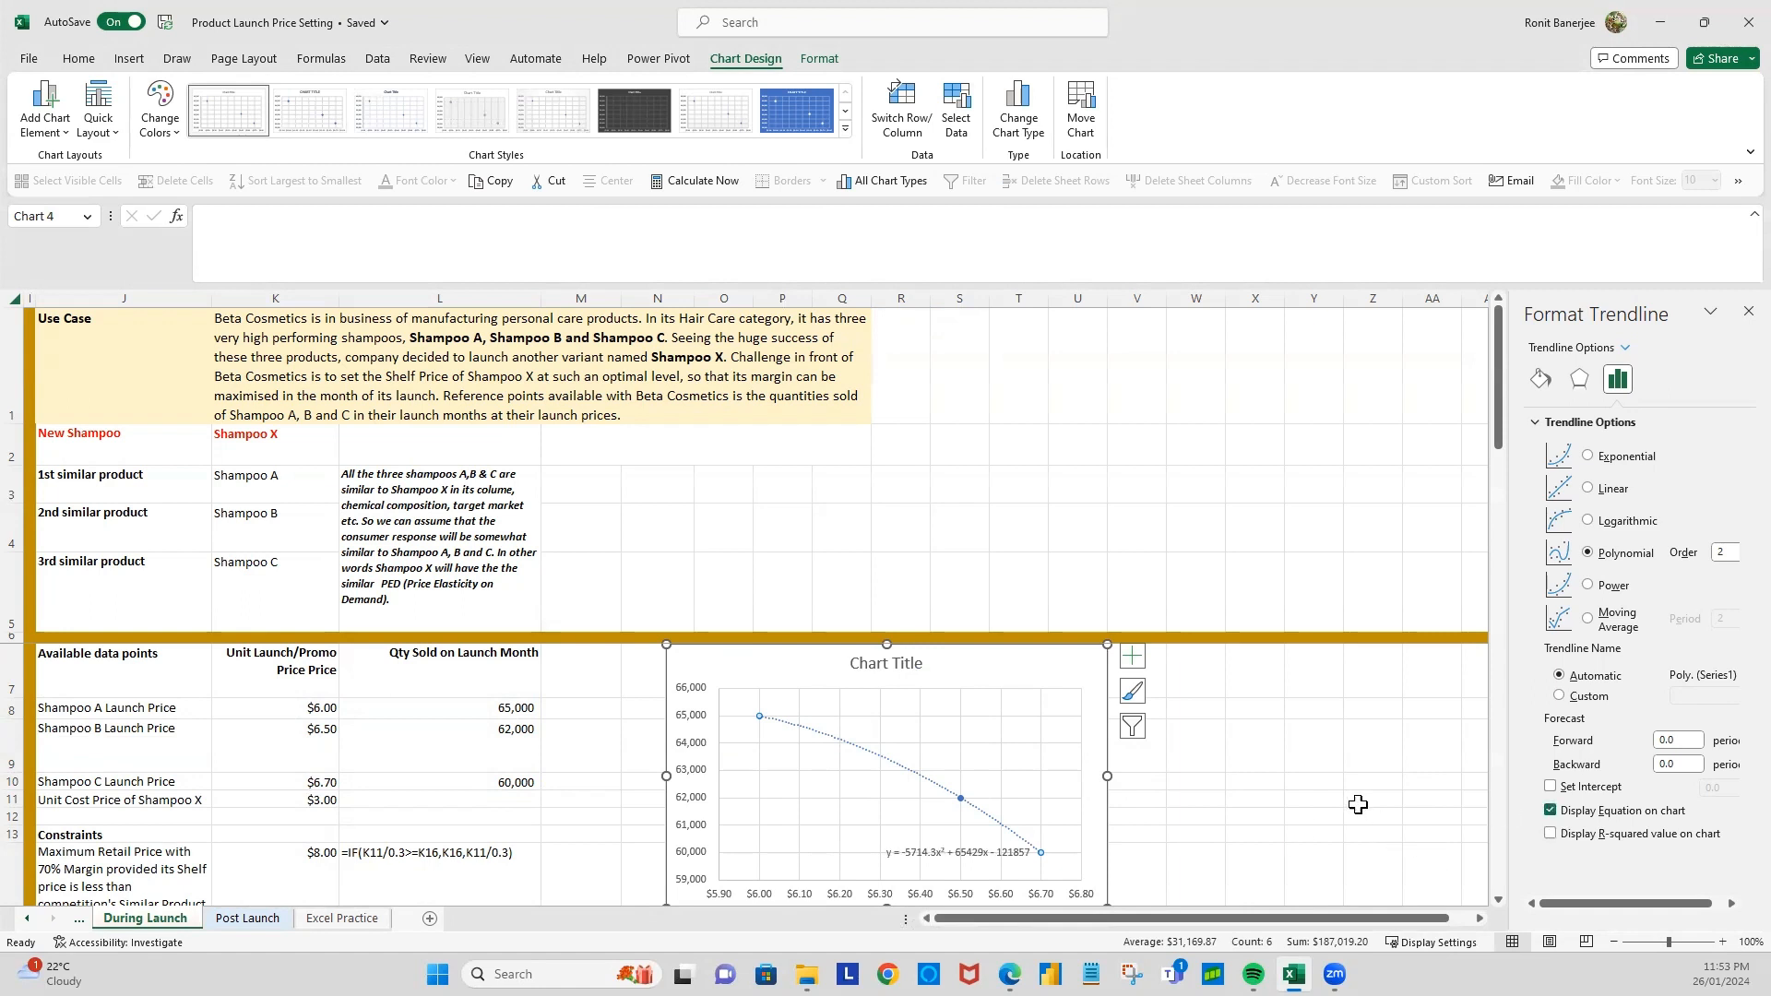
Step: Begin a LINEST formula in cell N17, under the C1 coefficient label
scroll(1357, 804, "down", 1)
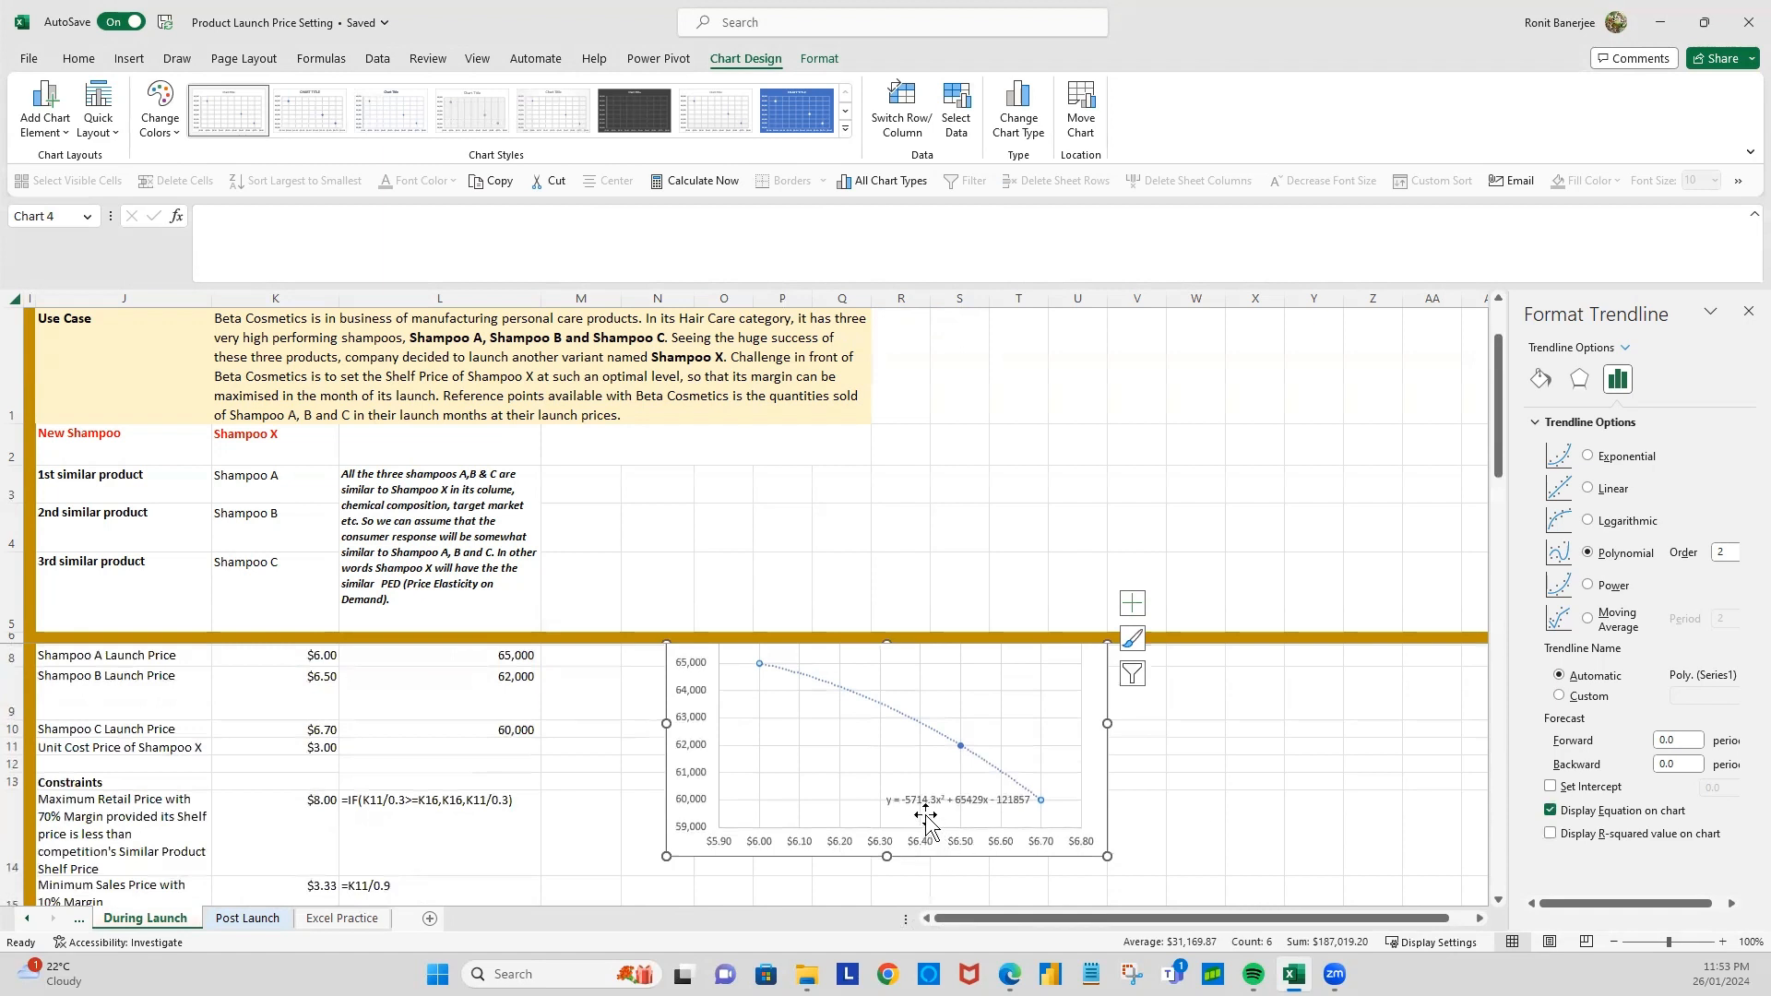
scroll(925, 818, "down", 2)
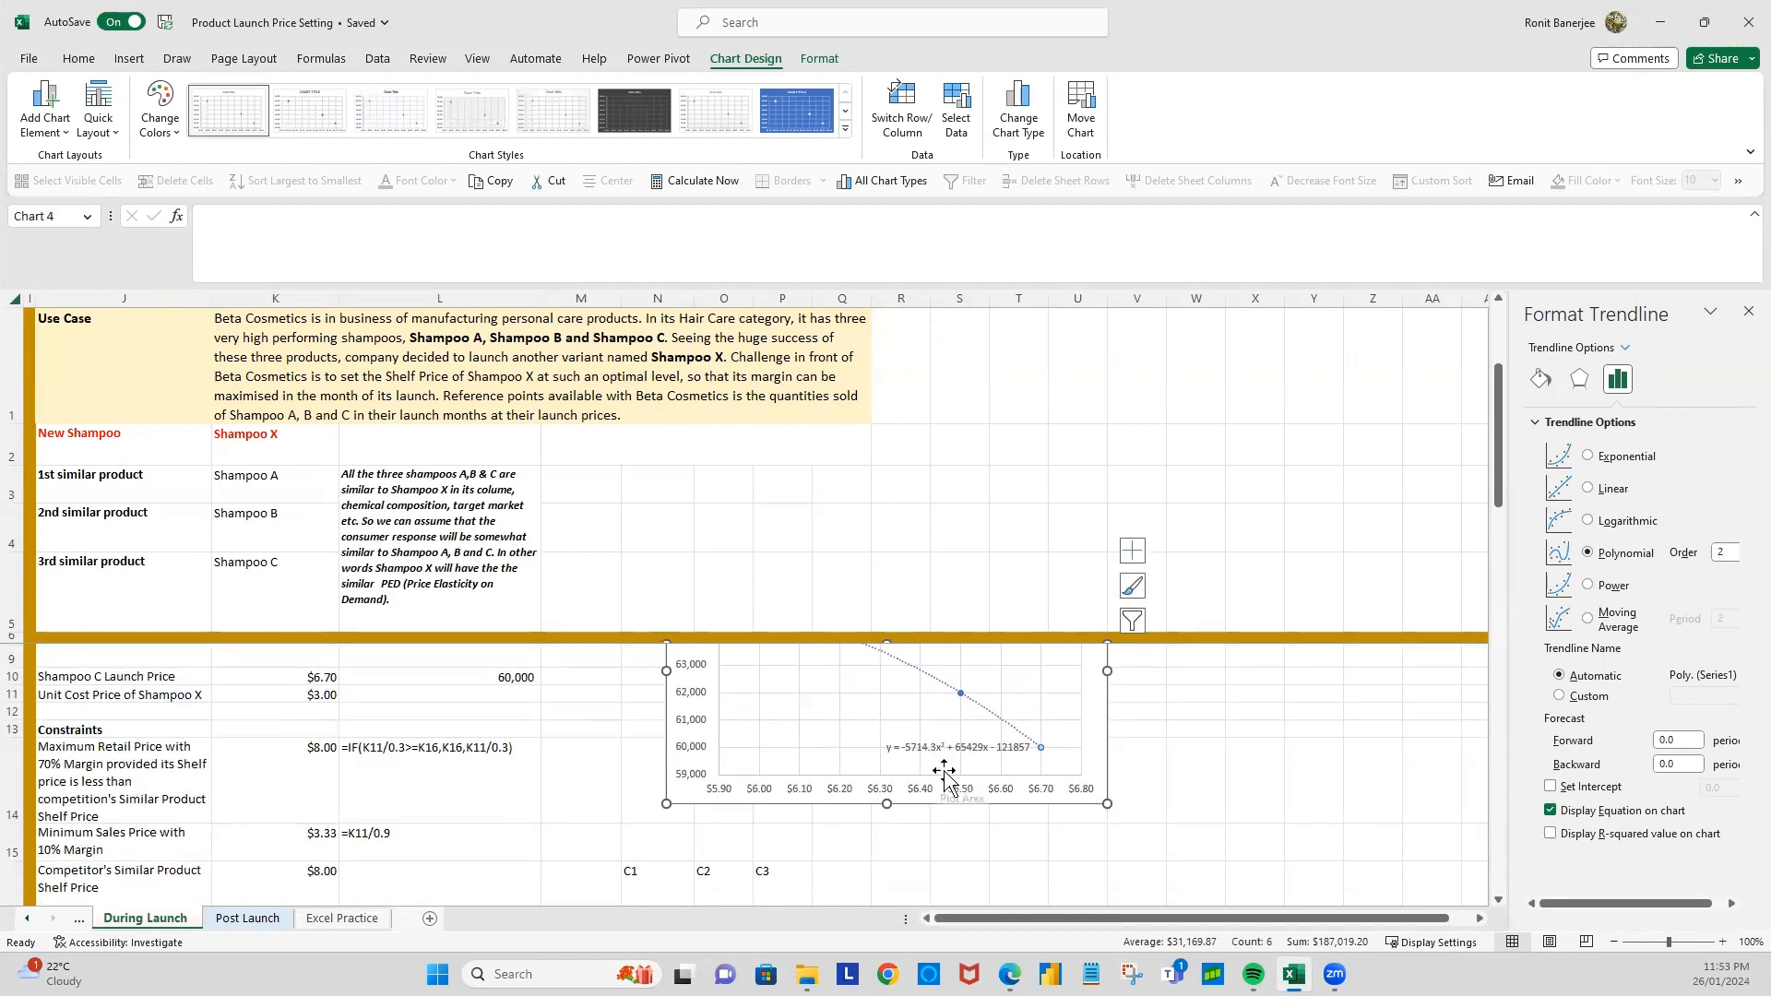
scroll(747, 802, "down", 1)
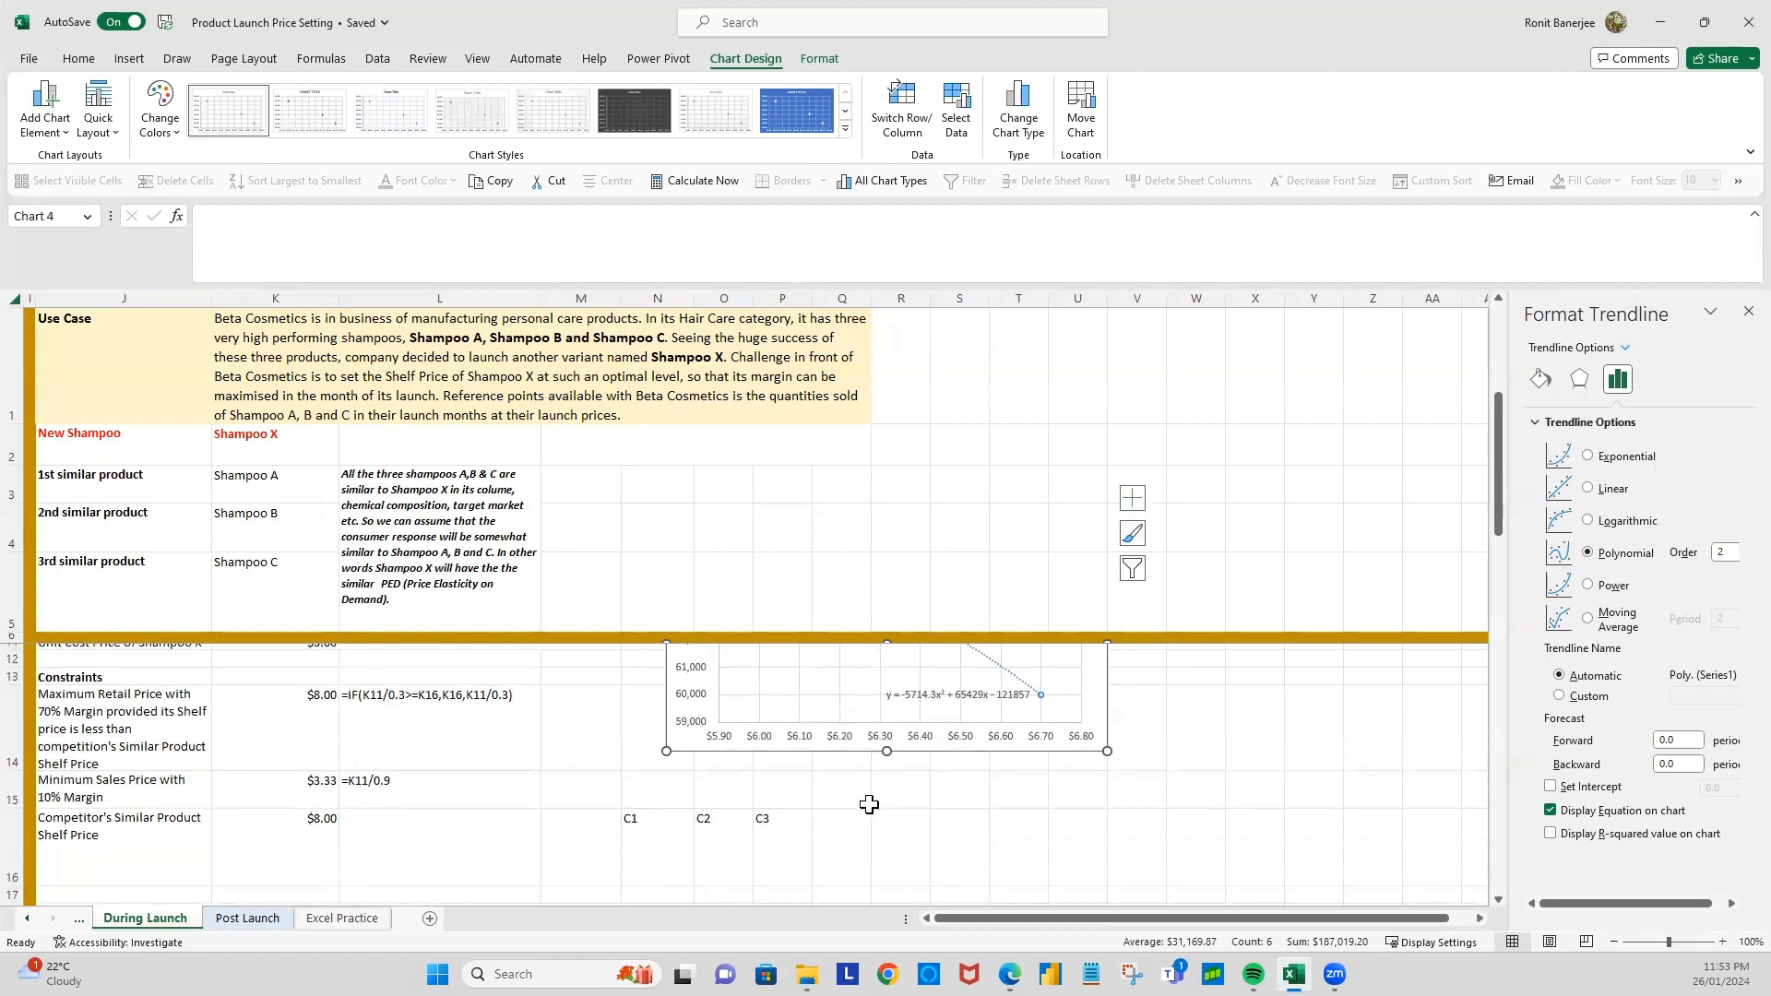
scroll(788, 798, "down", 1)
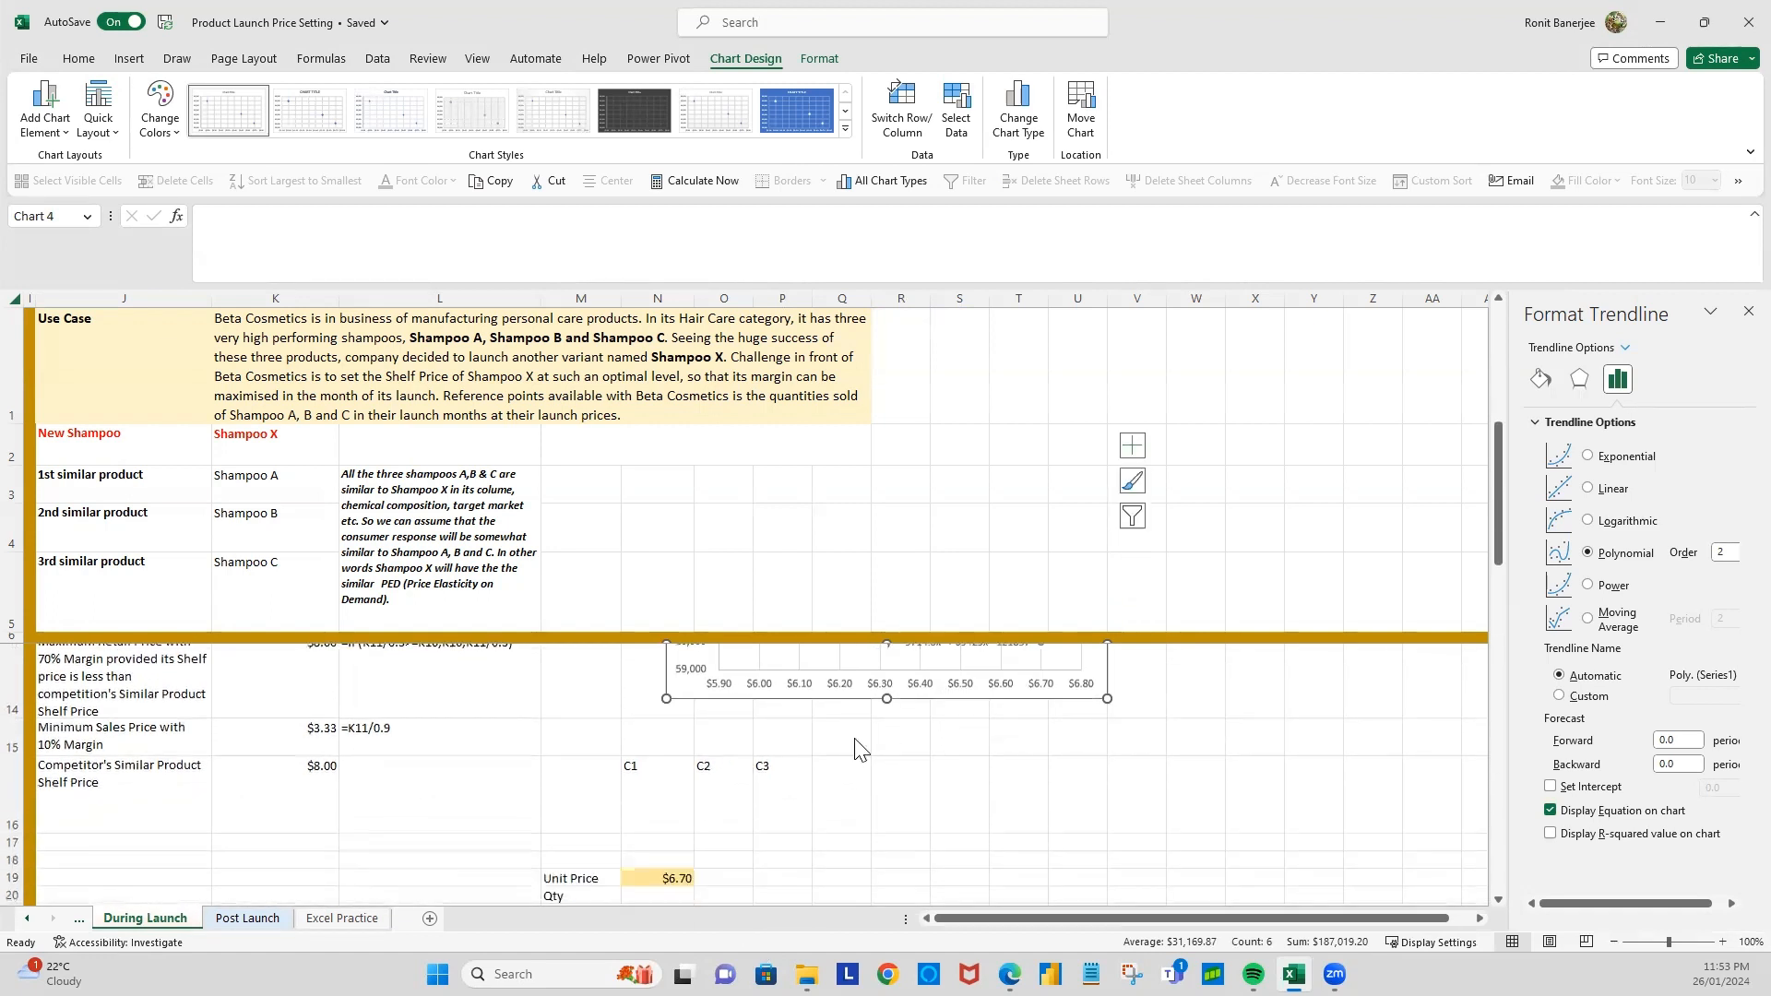
scroll(792, 796, "up", 2)
scroll(899, 807, "down", 1)
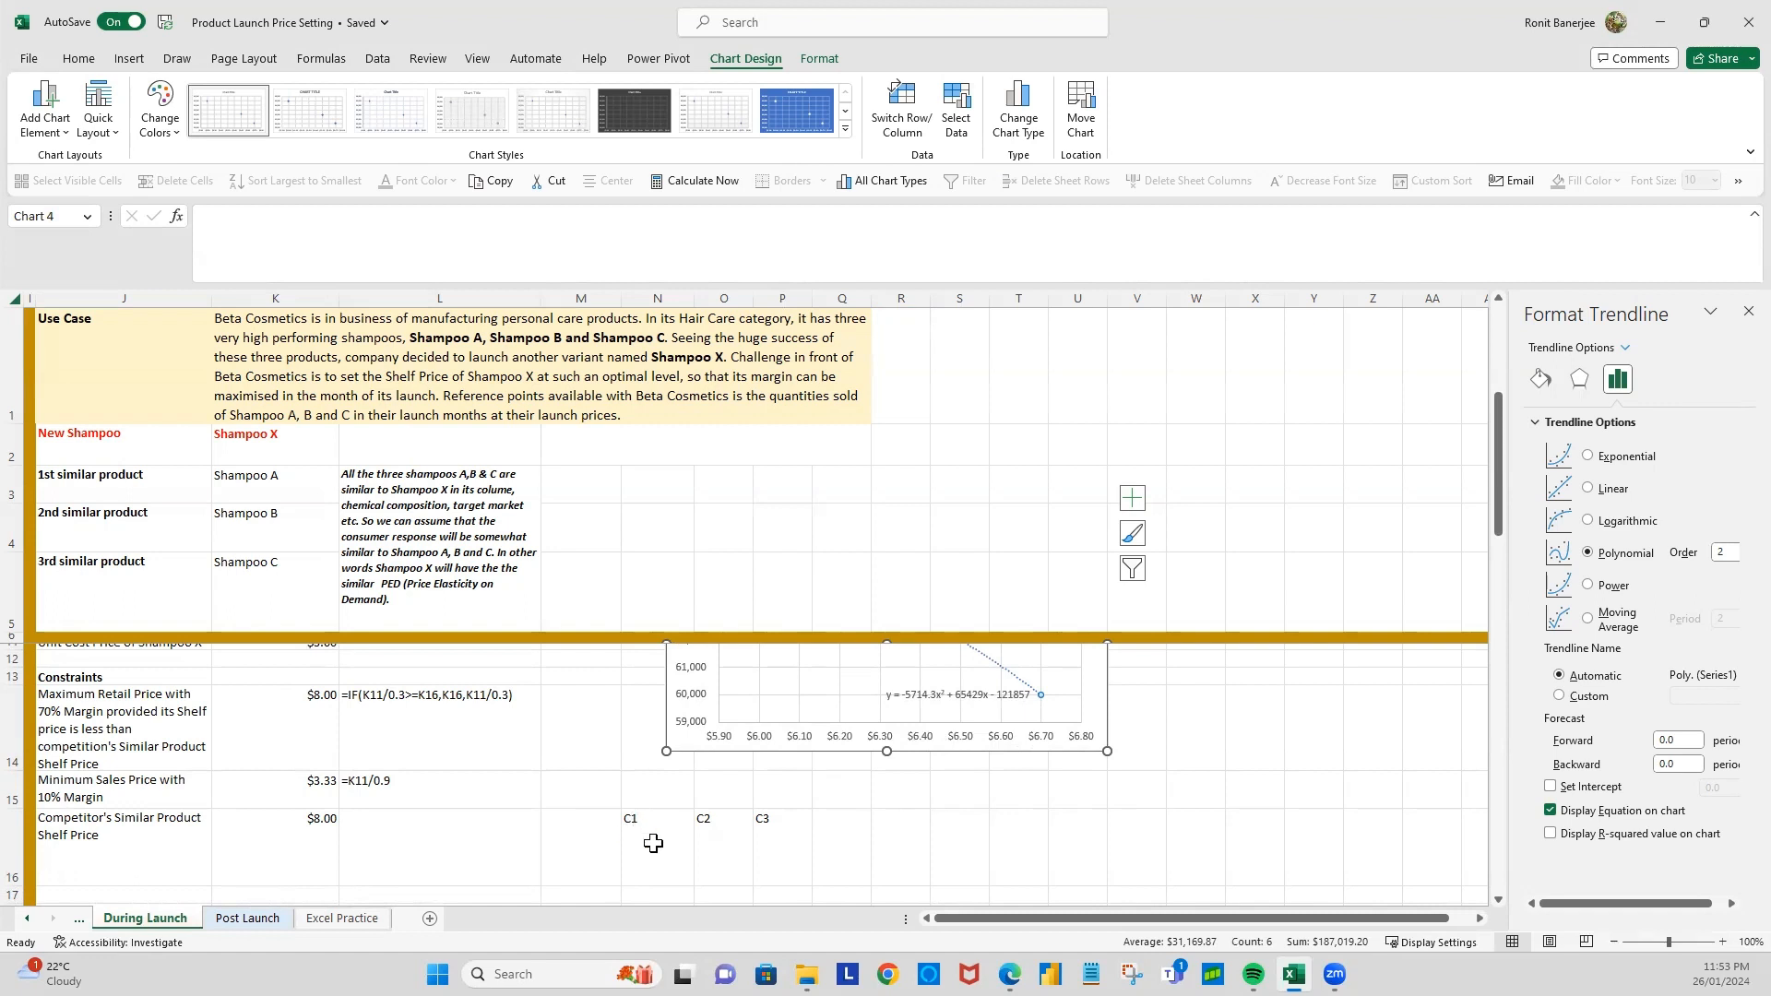
scroll(632, 863, "down", 1)
scroll(639, 846, "up", 1)
scroll(650, 884, "down", 1)
left_click(638, 847)
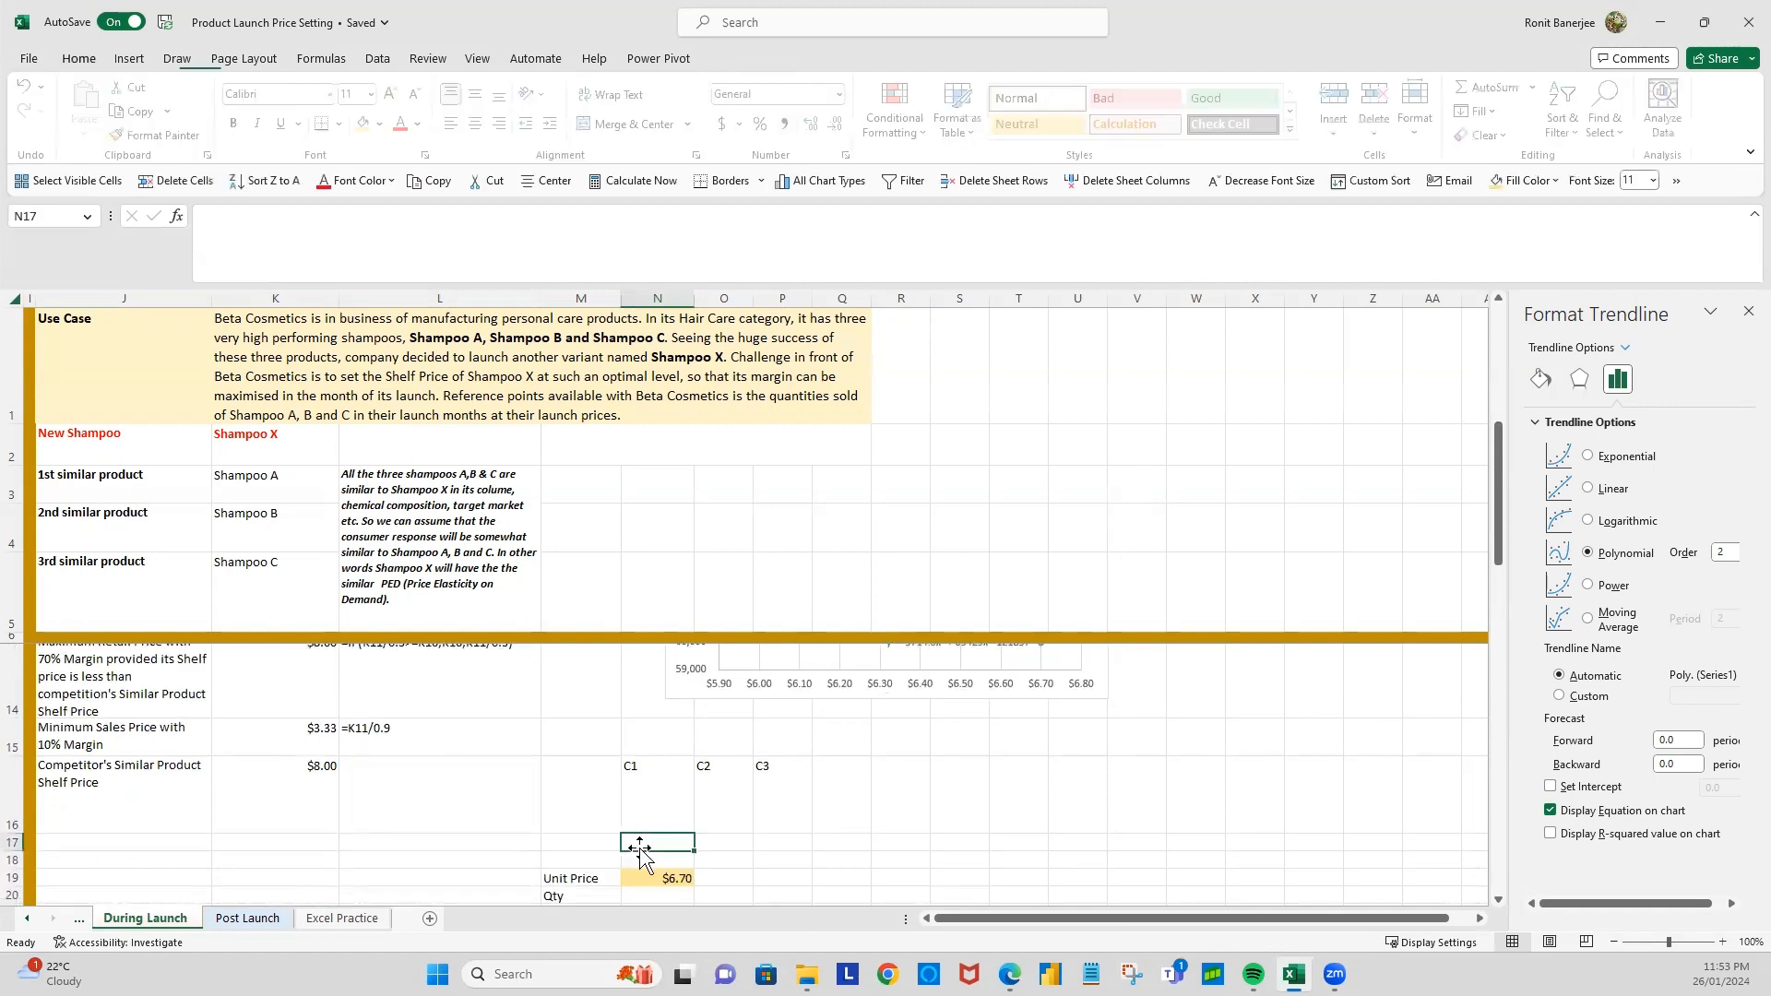
type("=")
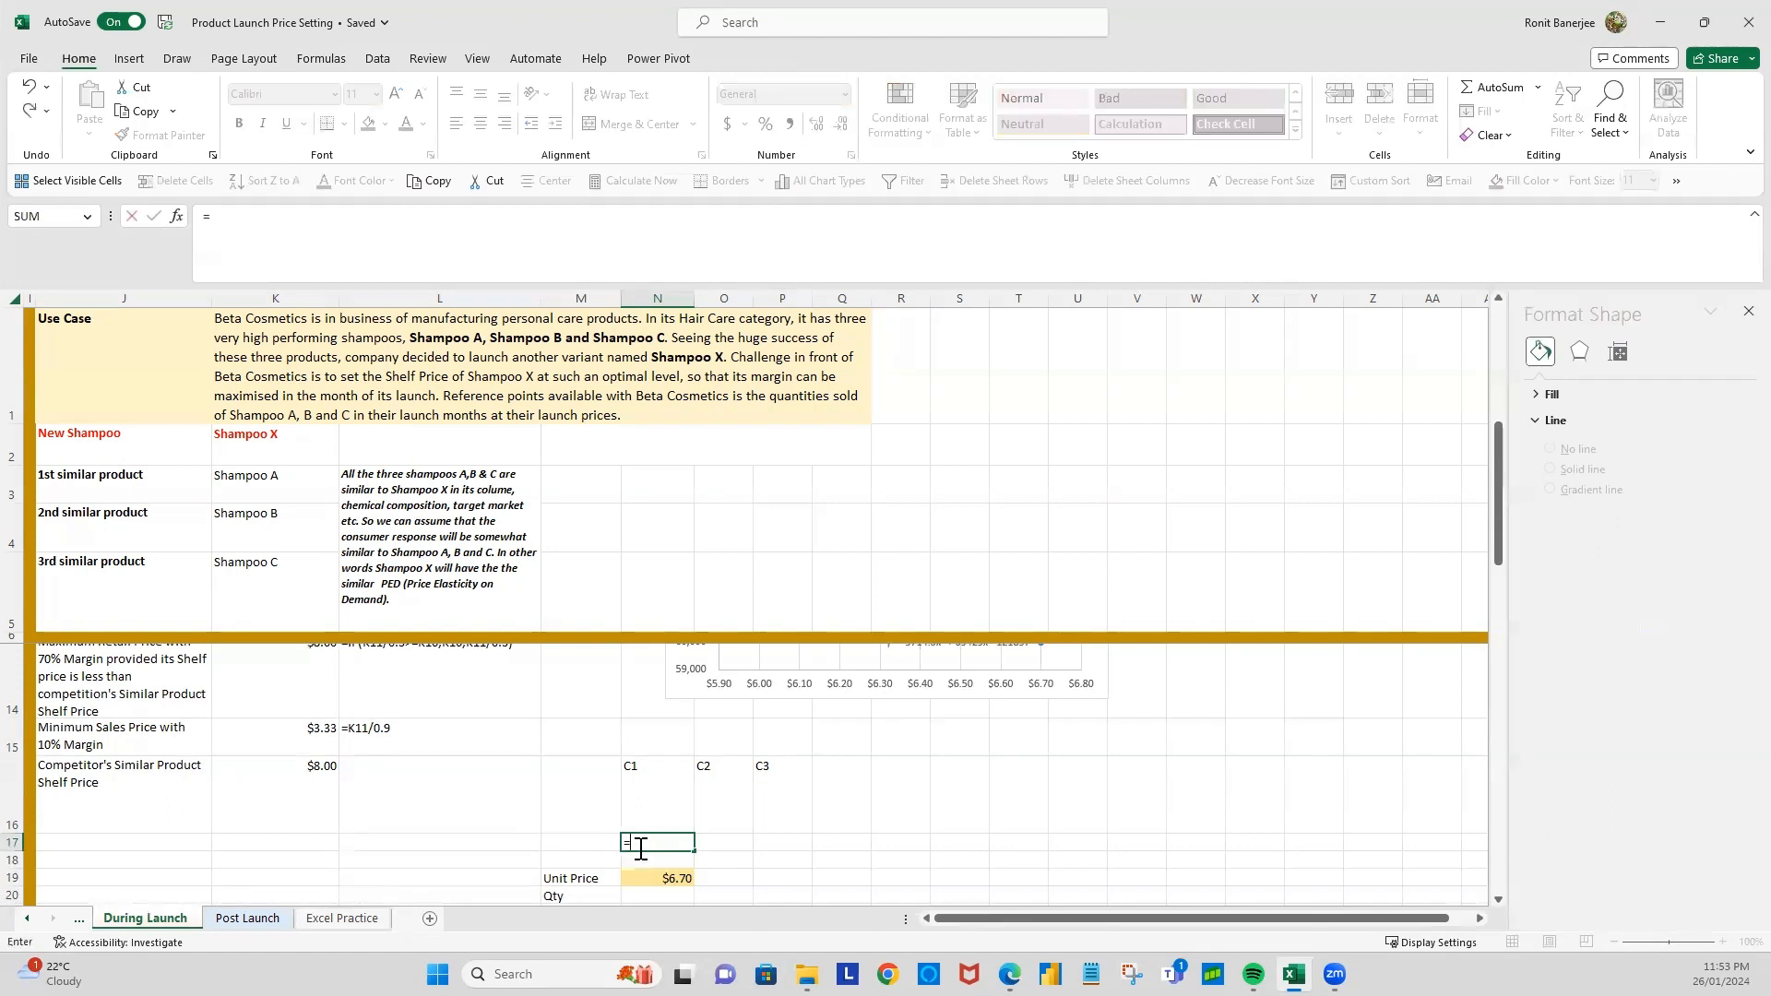
type("lines")
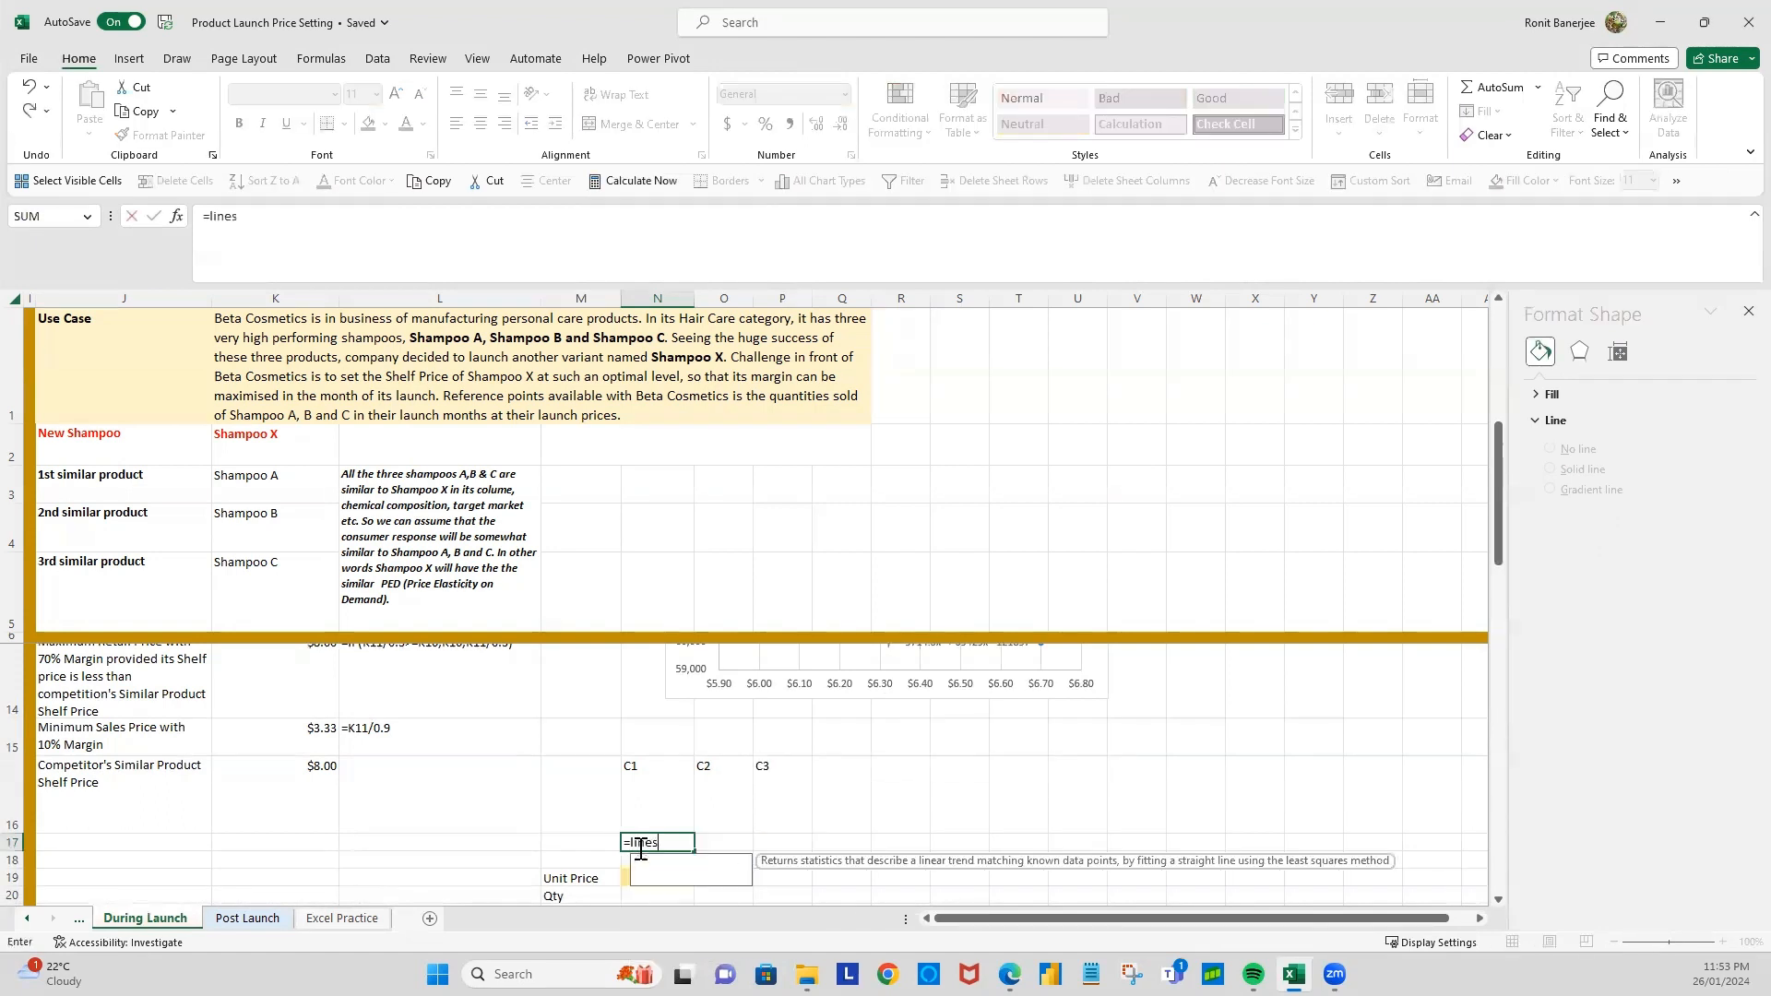
type("t")
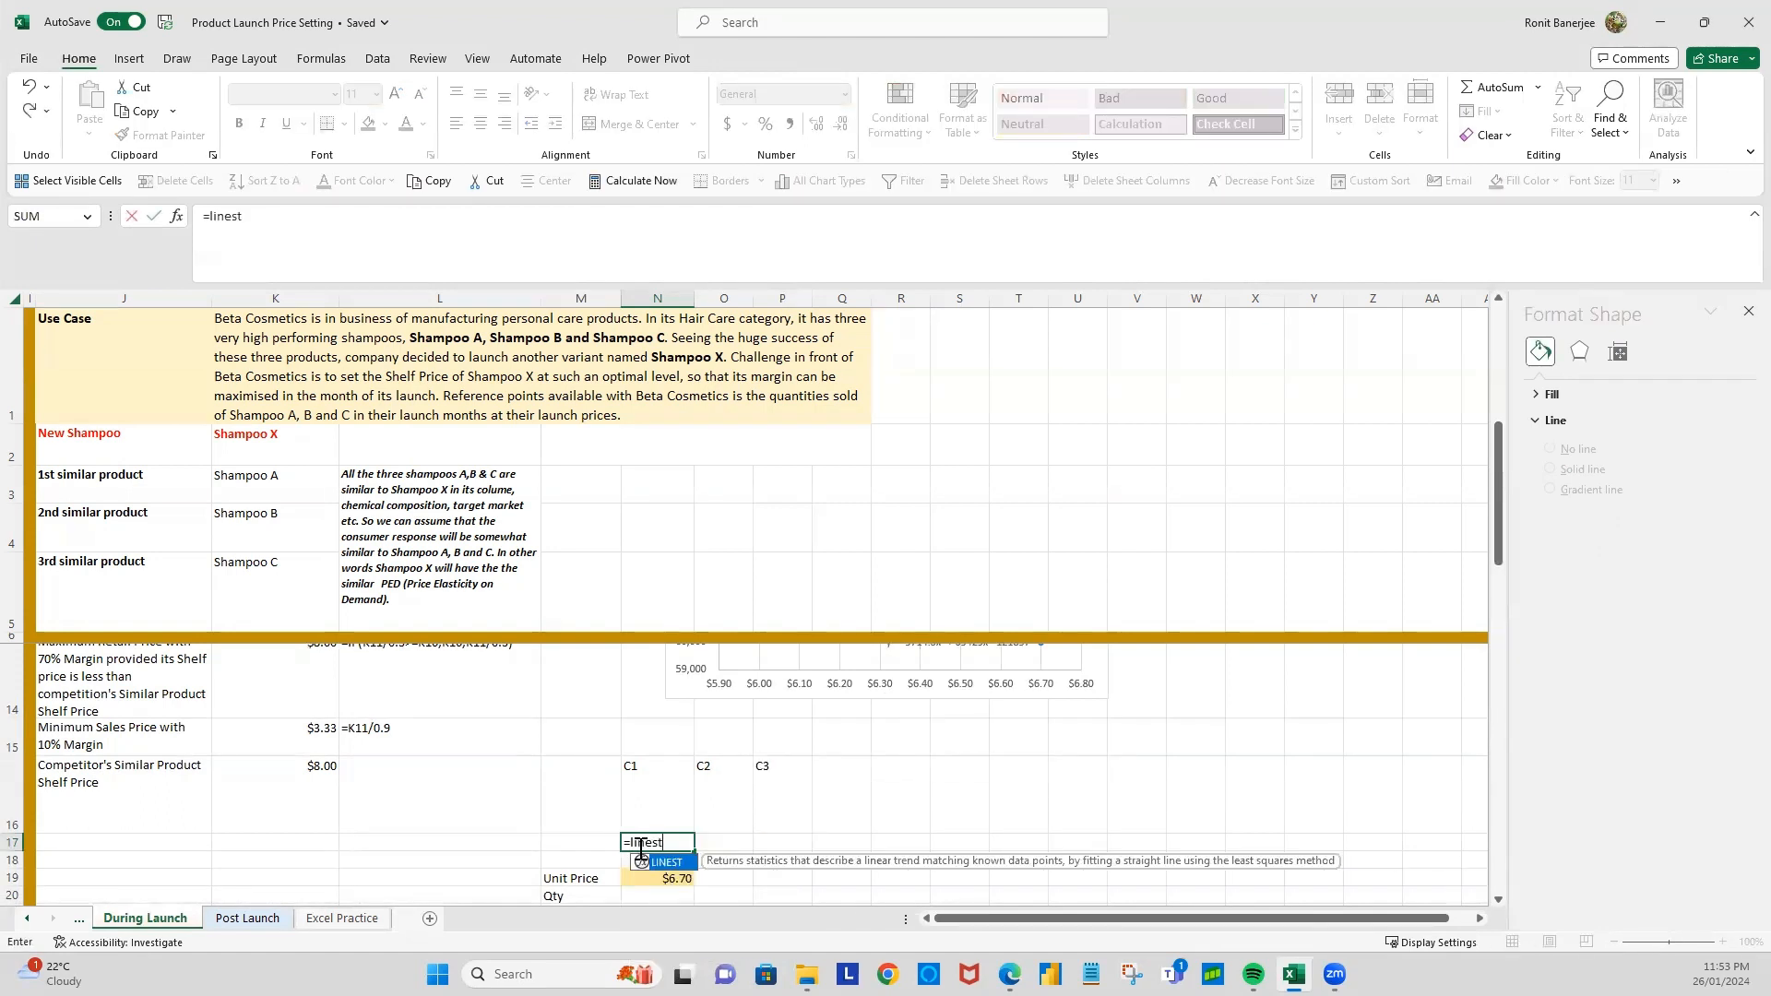
type("(")
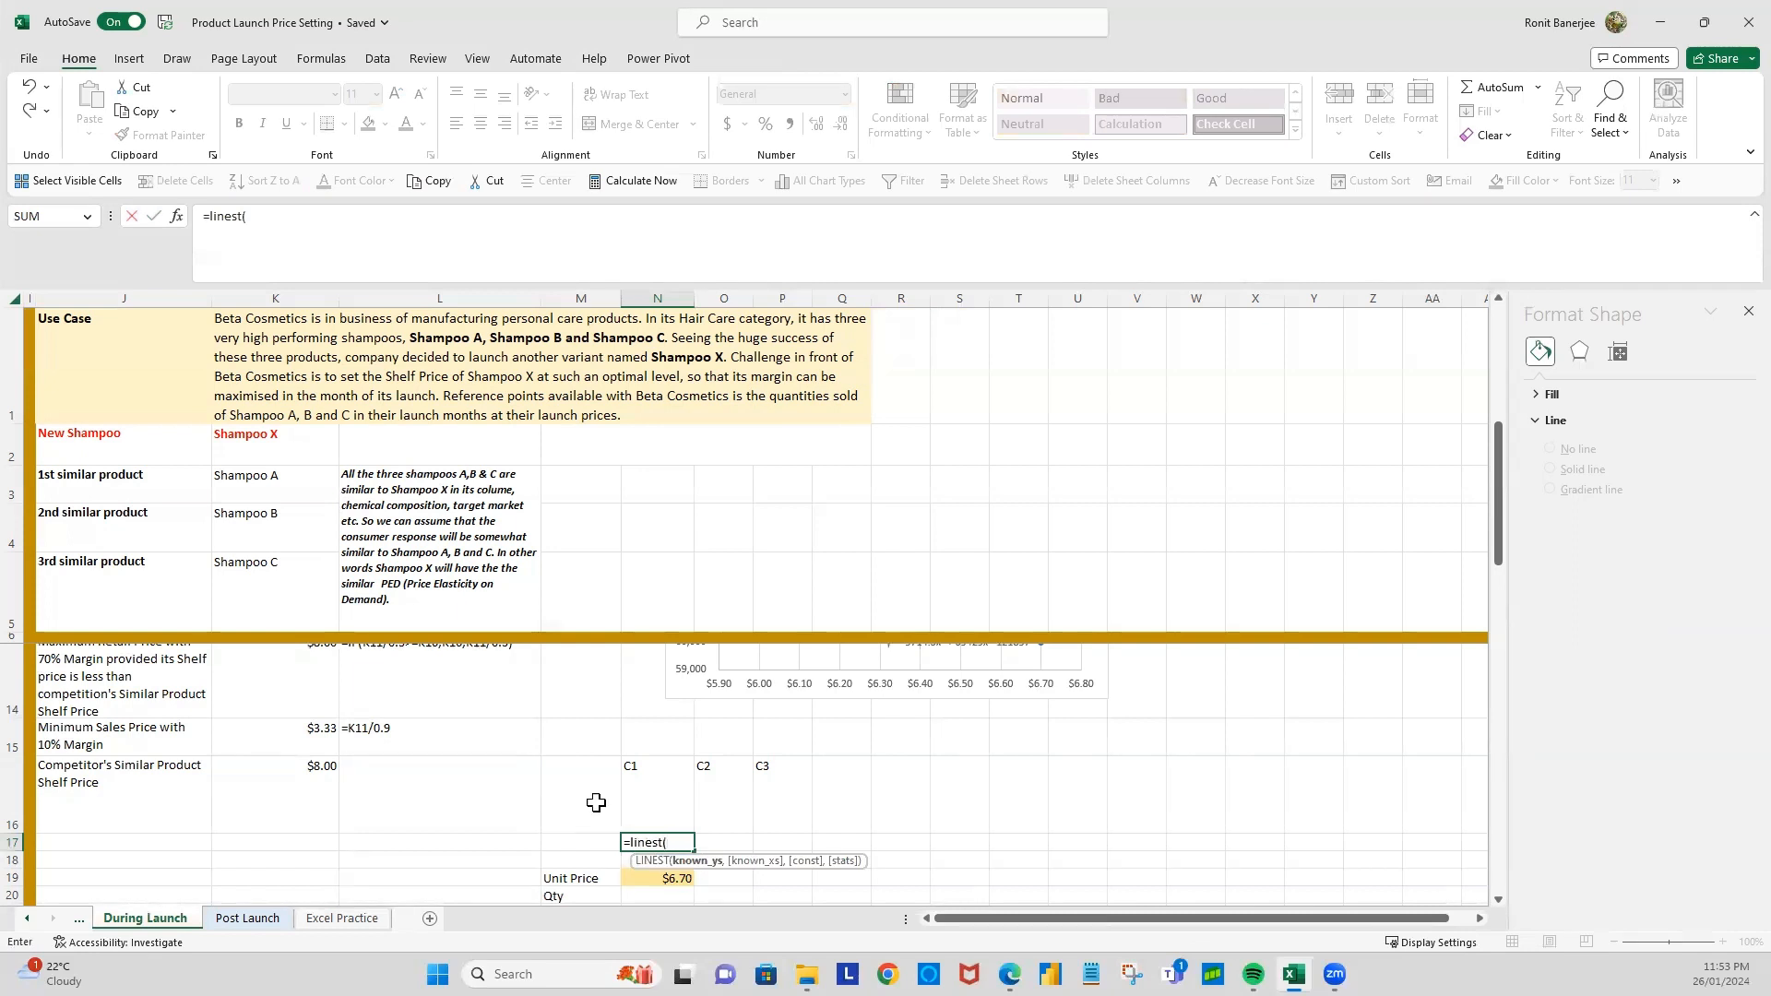
Step: Complete the LINEST formula in N17 as =linest(L8:L10,K8:K10^{1,2}), using quantities sold as known y's and launch prices as known x's
scroll(535, 743, "up", 3)
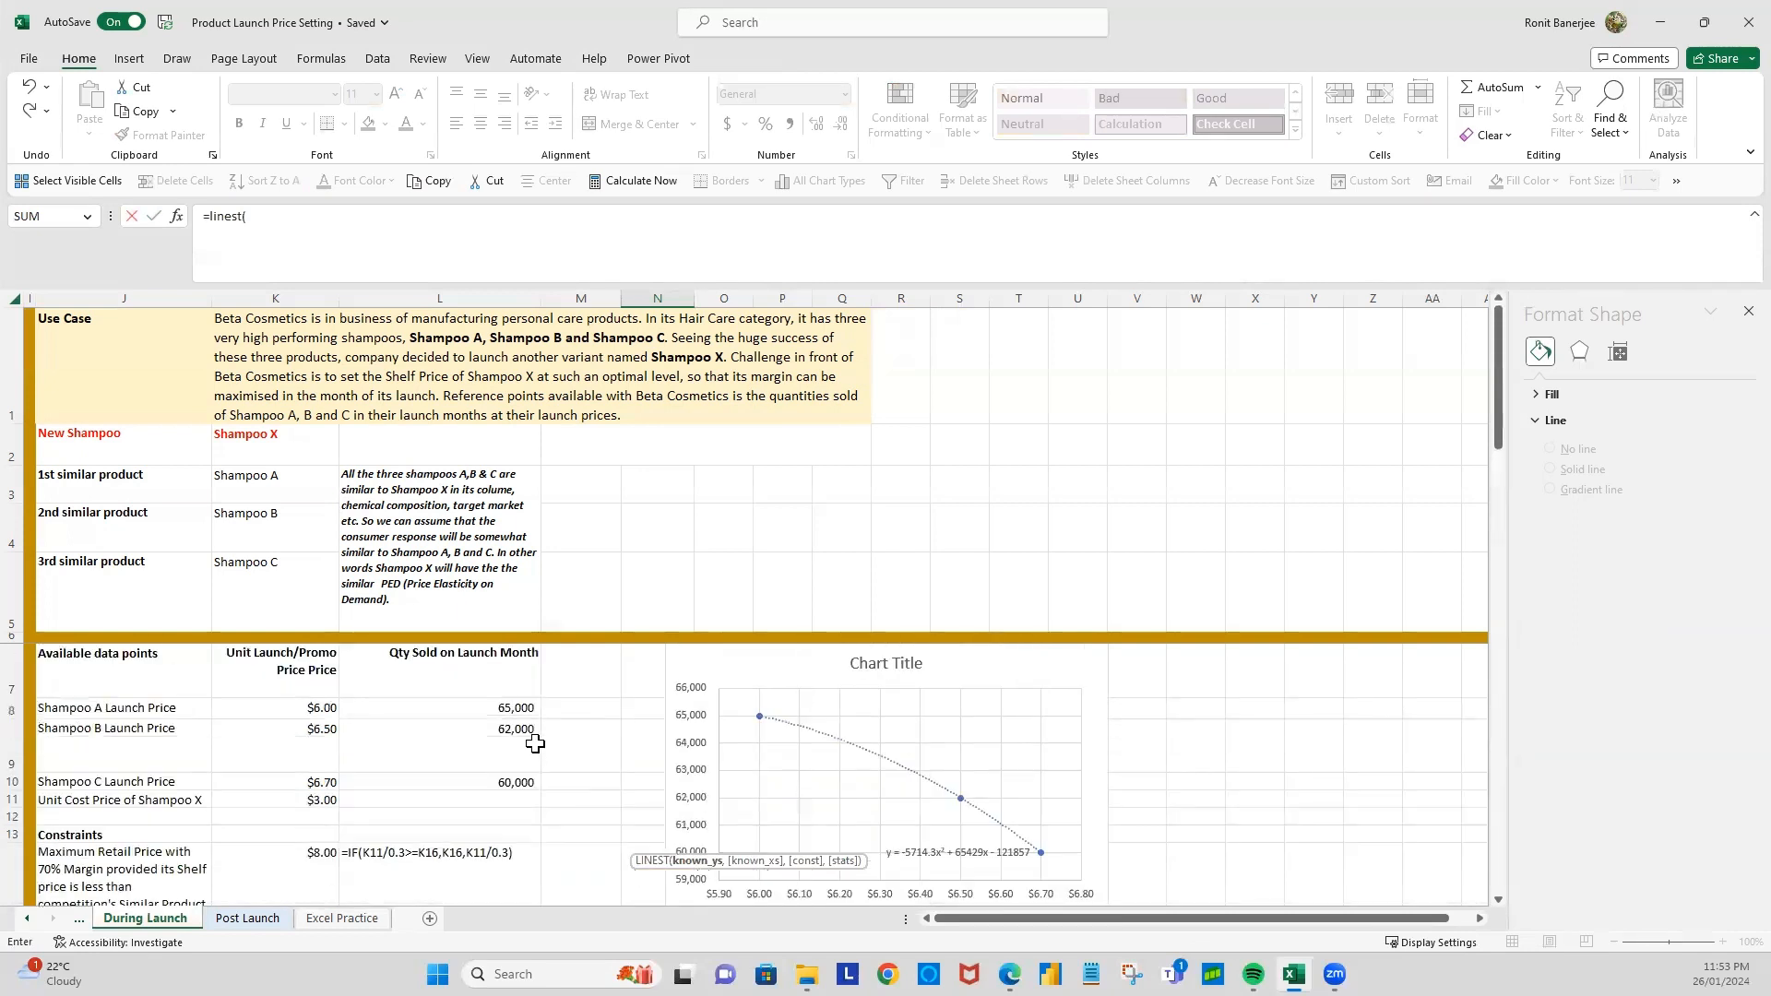
left_click_drag(506, 707, 507, 781)
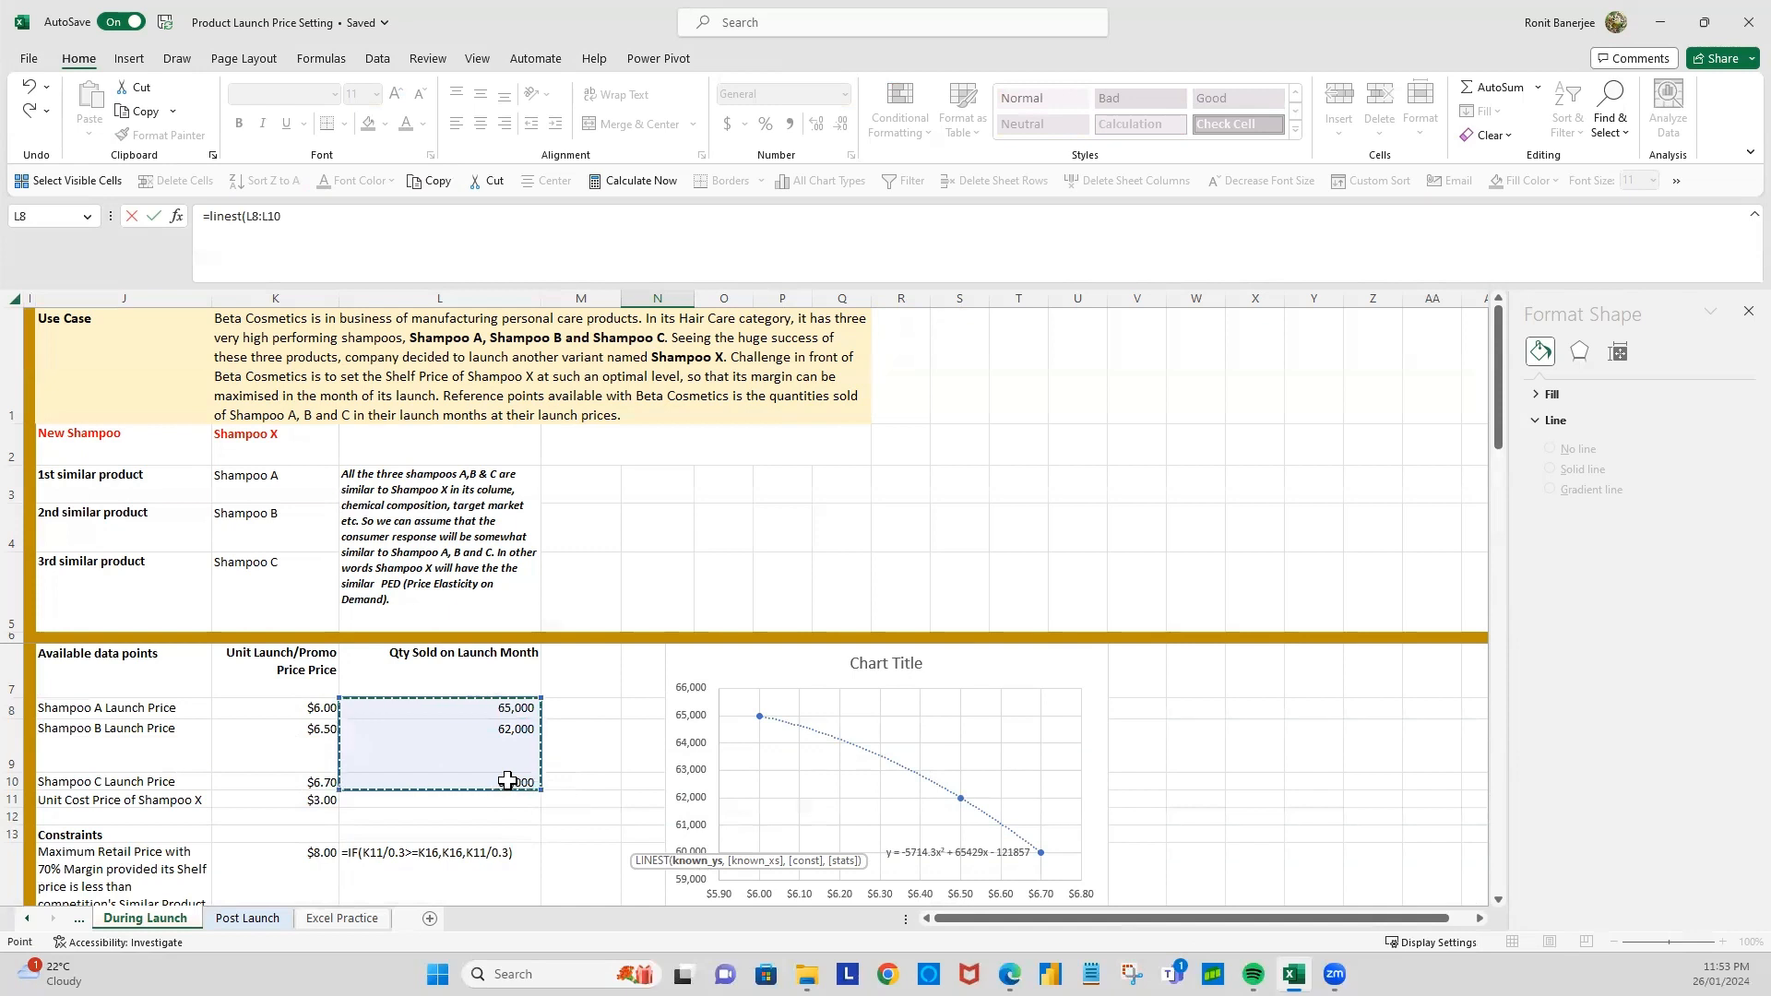
type(",")
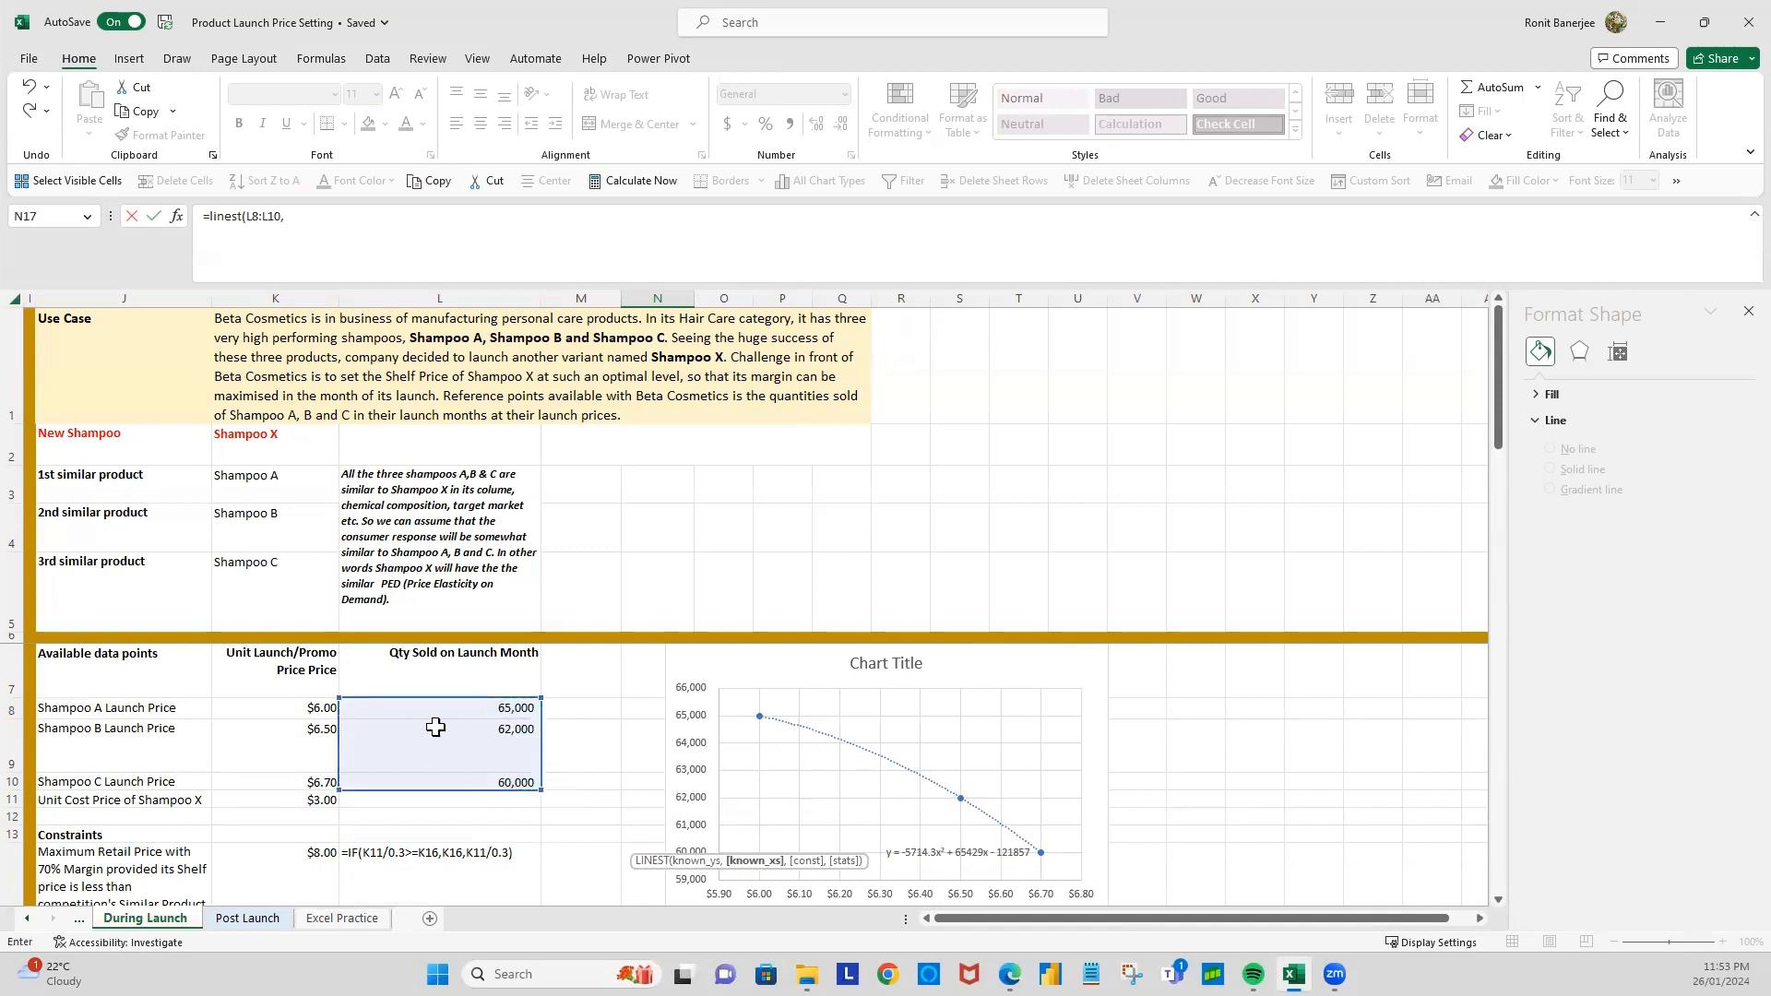
left_click_drag(327, 708, 325, 778)
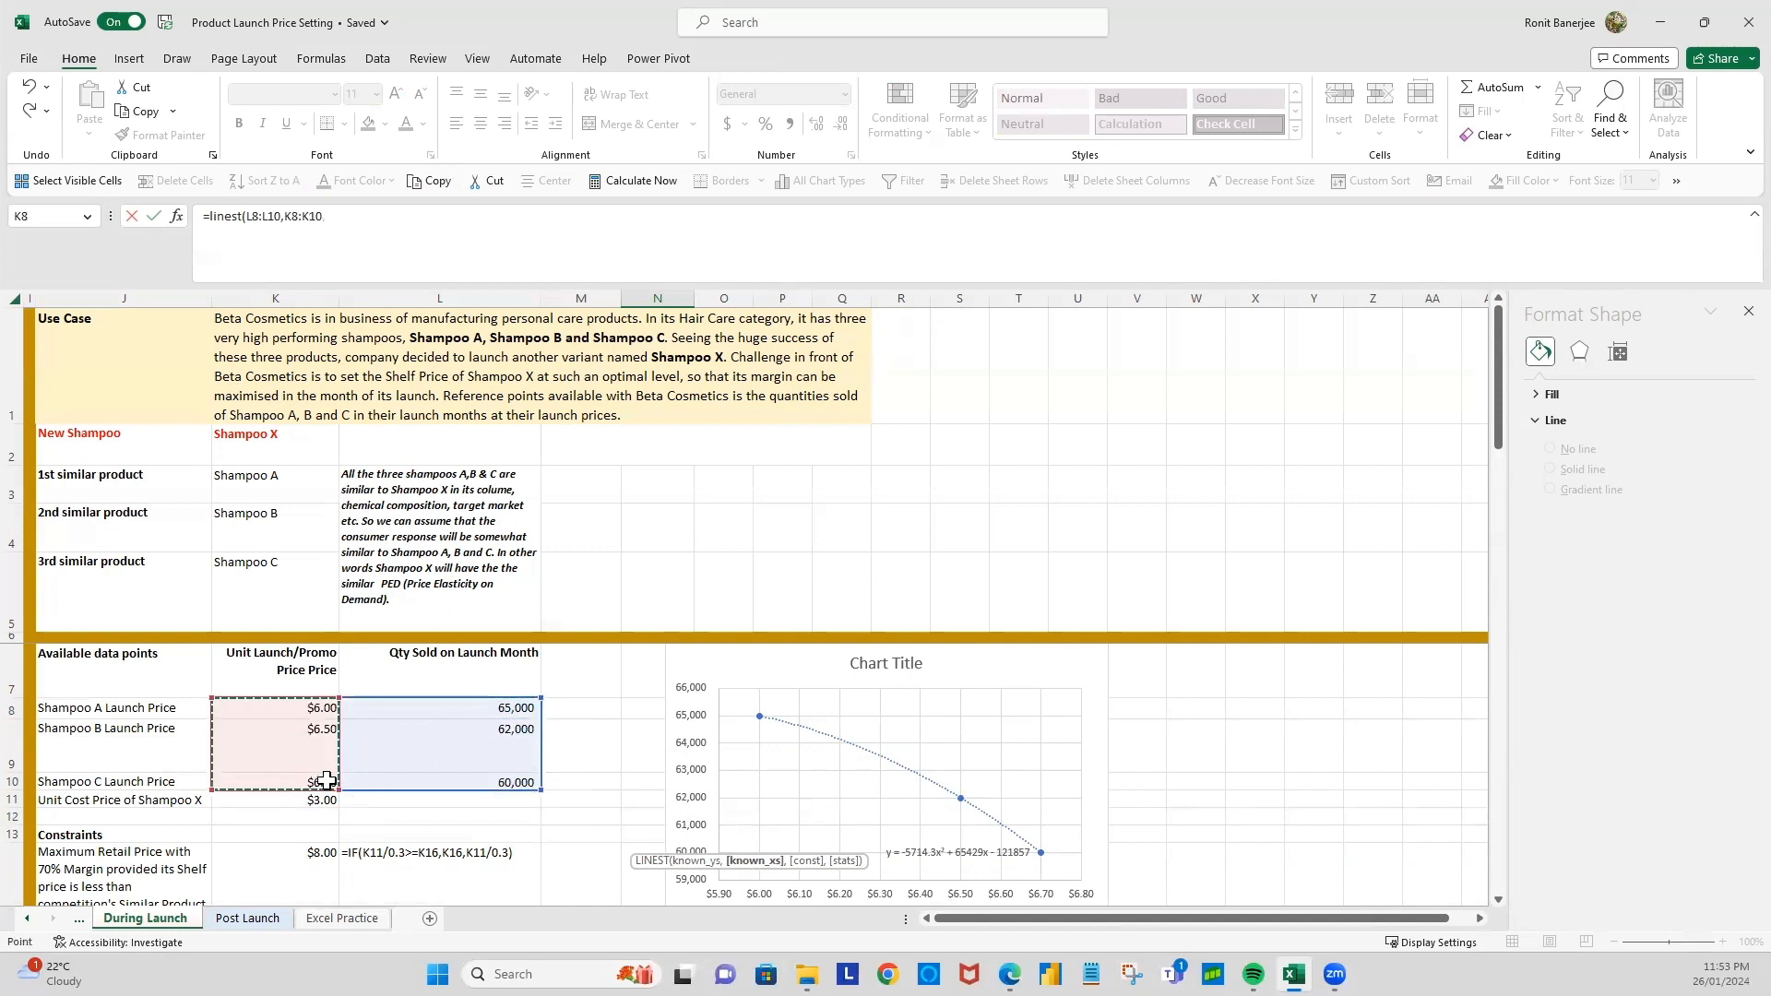
scroll(596, 858, "down", 2)
scroll(595, 858, "down", 4)
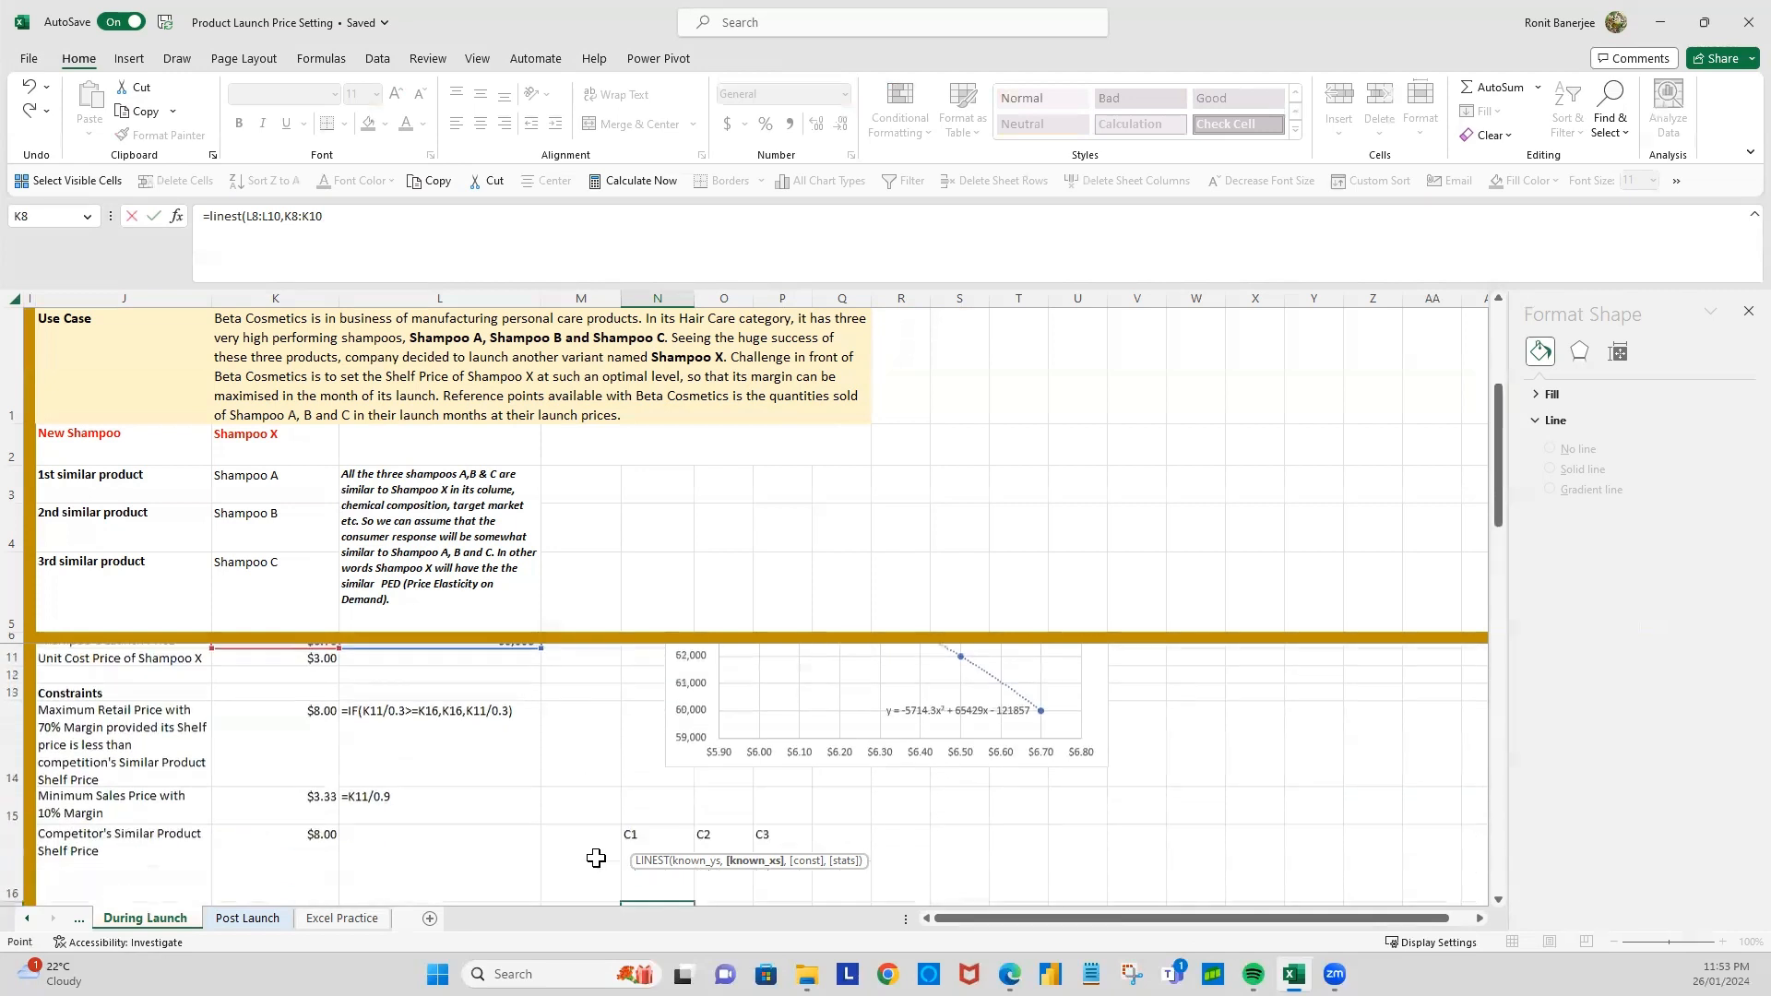
left_click(367, 215)
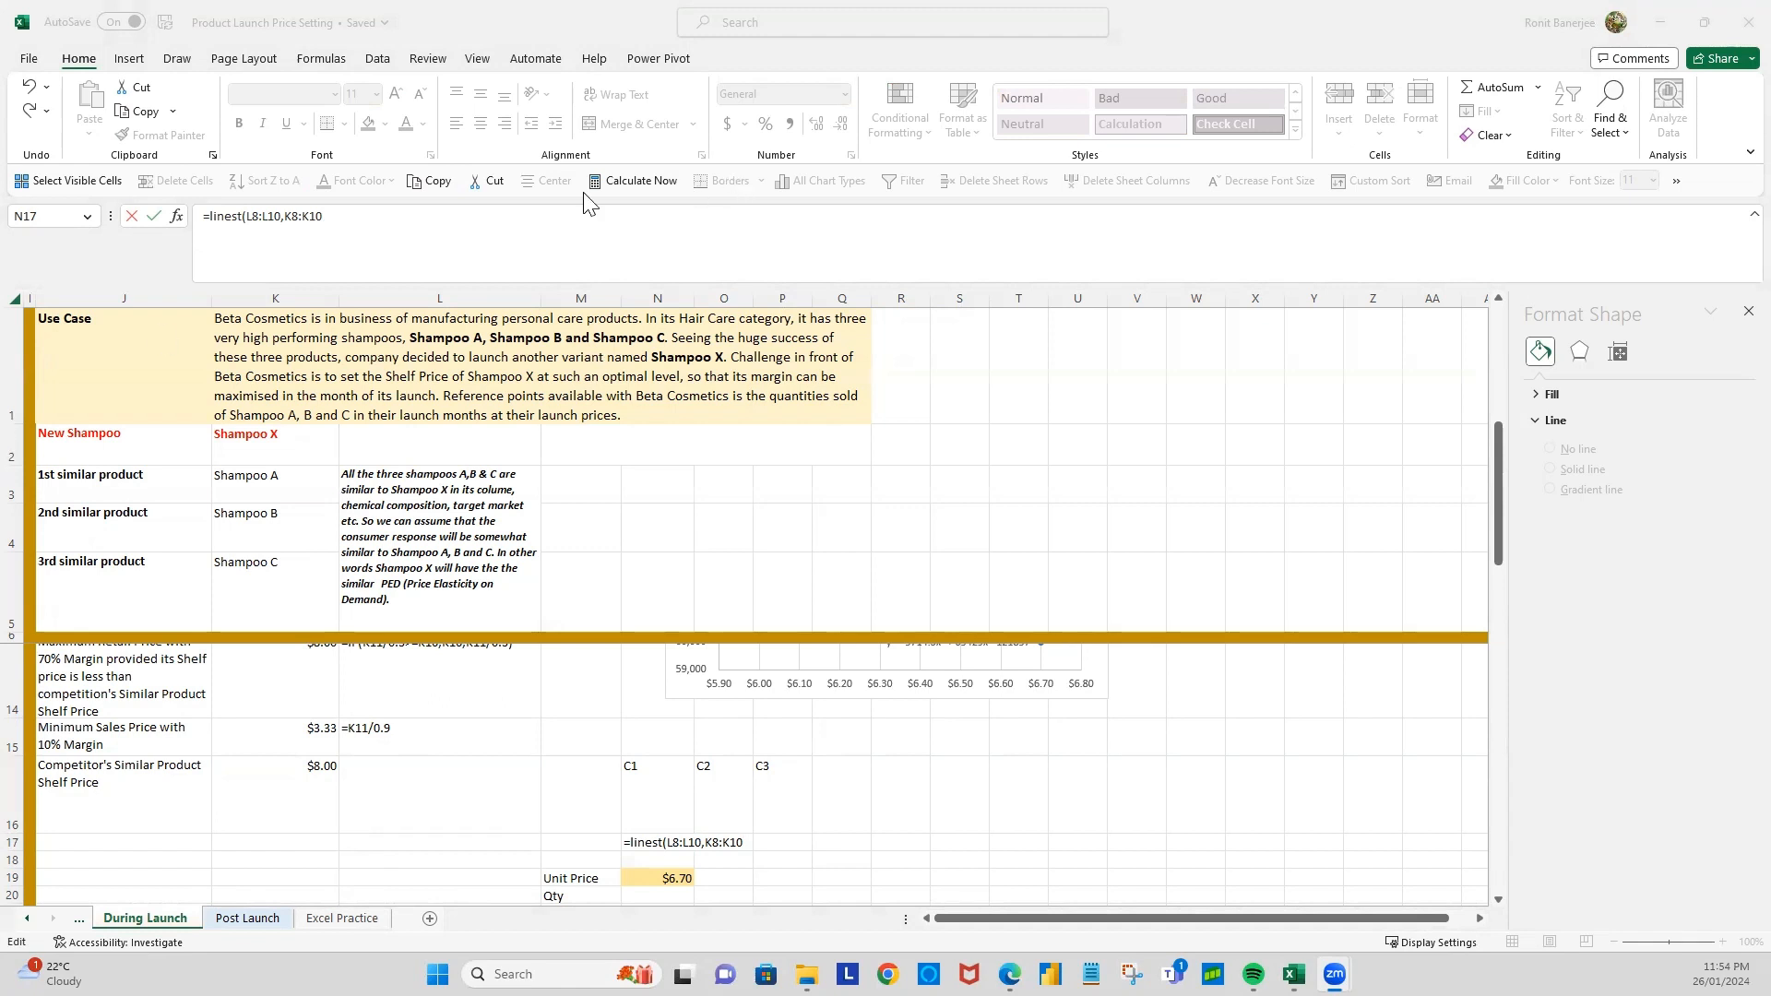
left_click(441, 219)
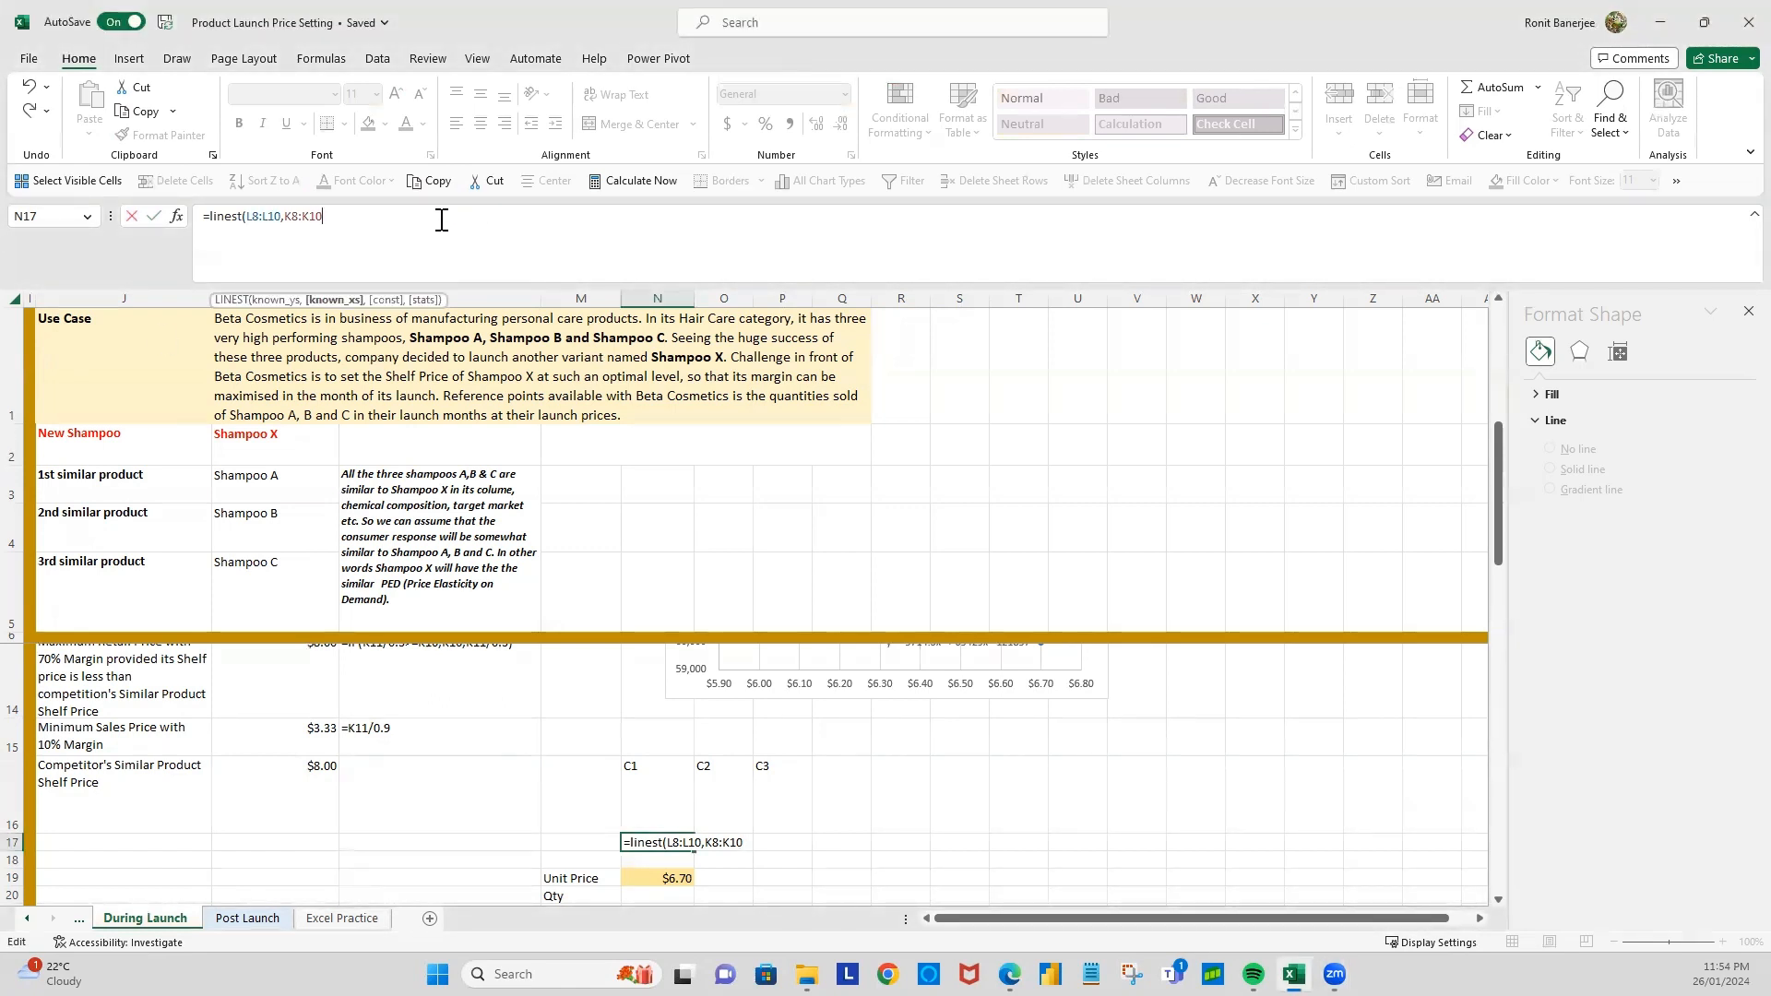
type("^{1,2")
type(")")
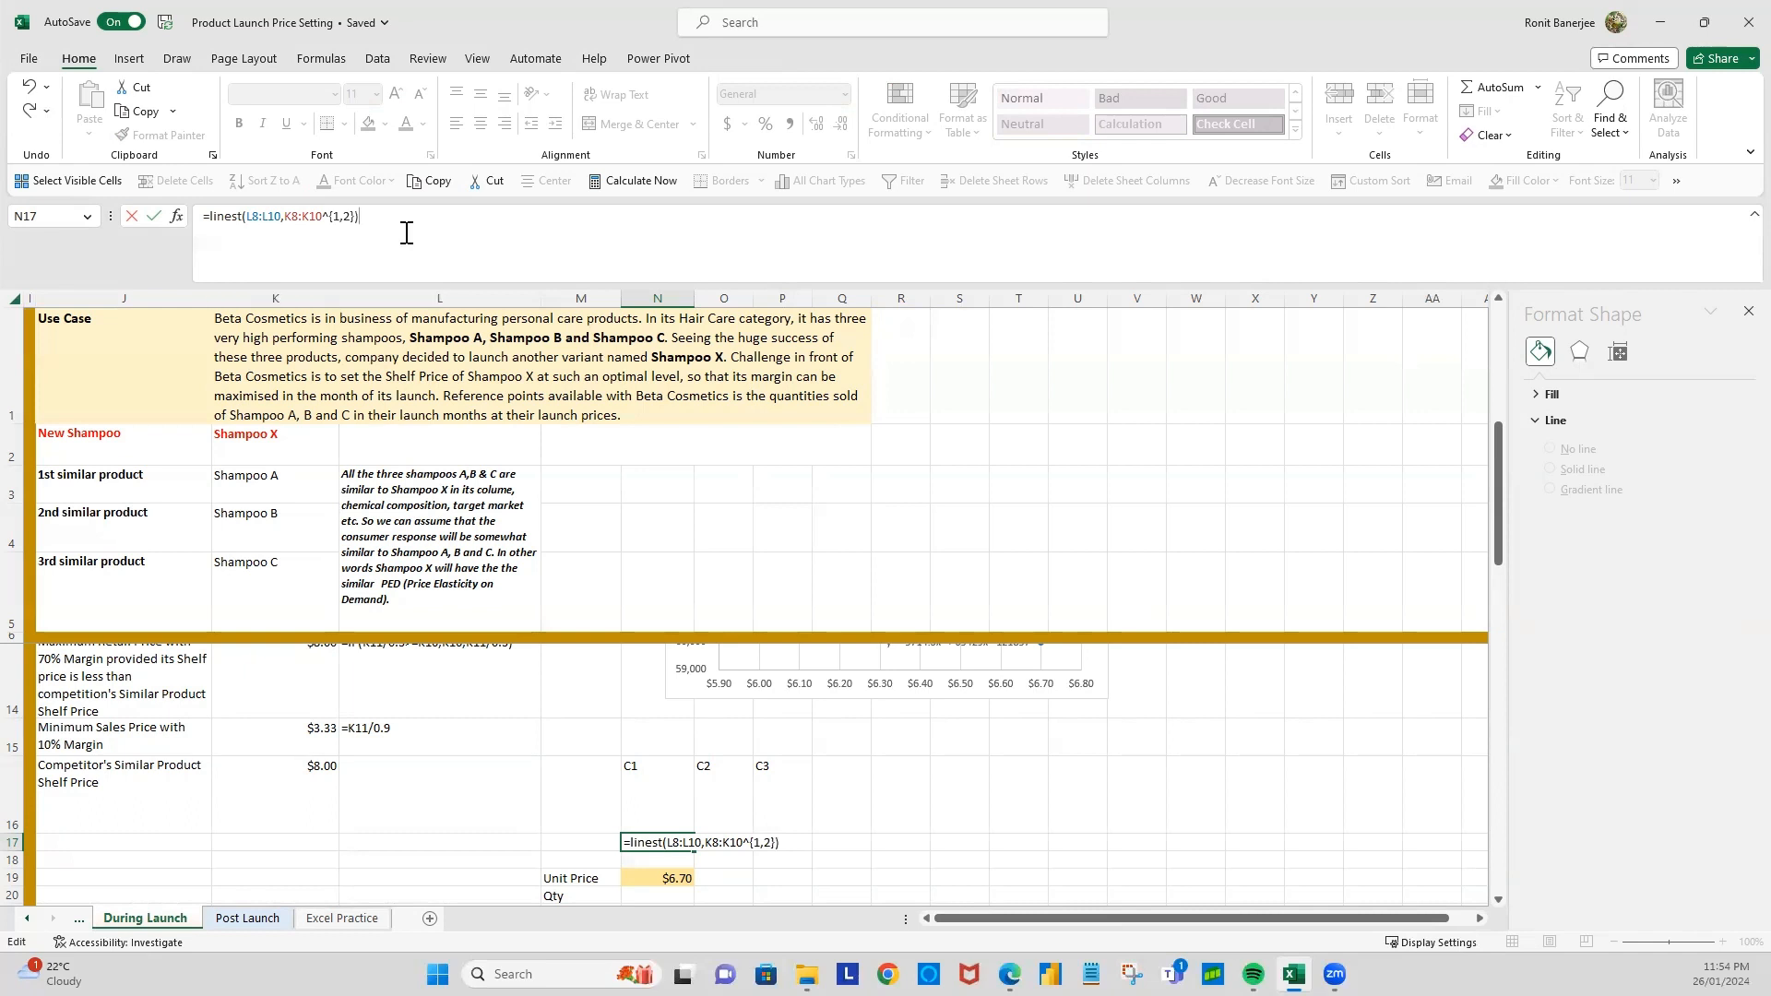
key("Return")
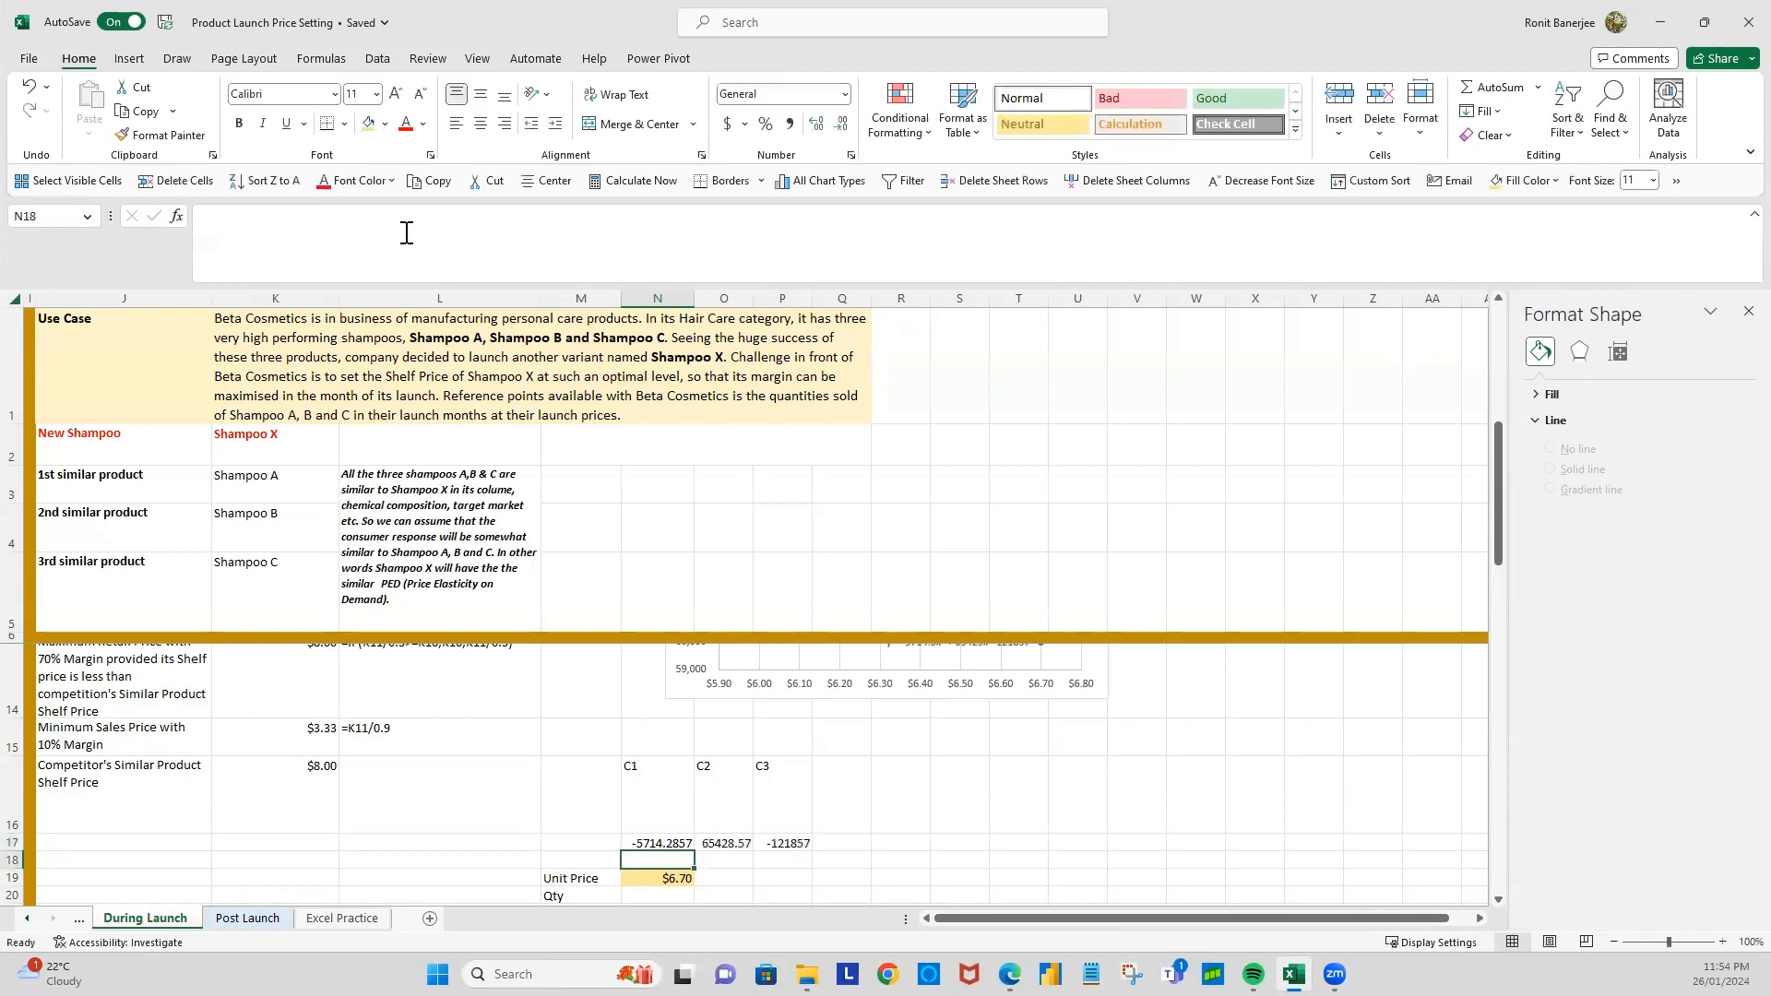
Step: Compare the LINEST coefficients in N17:P17 with the chart's trendline equation, and check which launch price the Unit Price cell N19 references
scroll(756, 715, "up", 1)
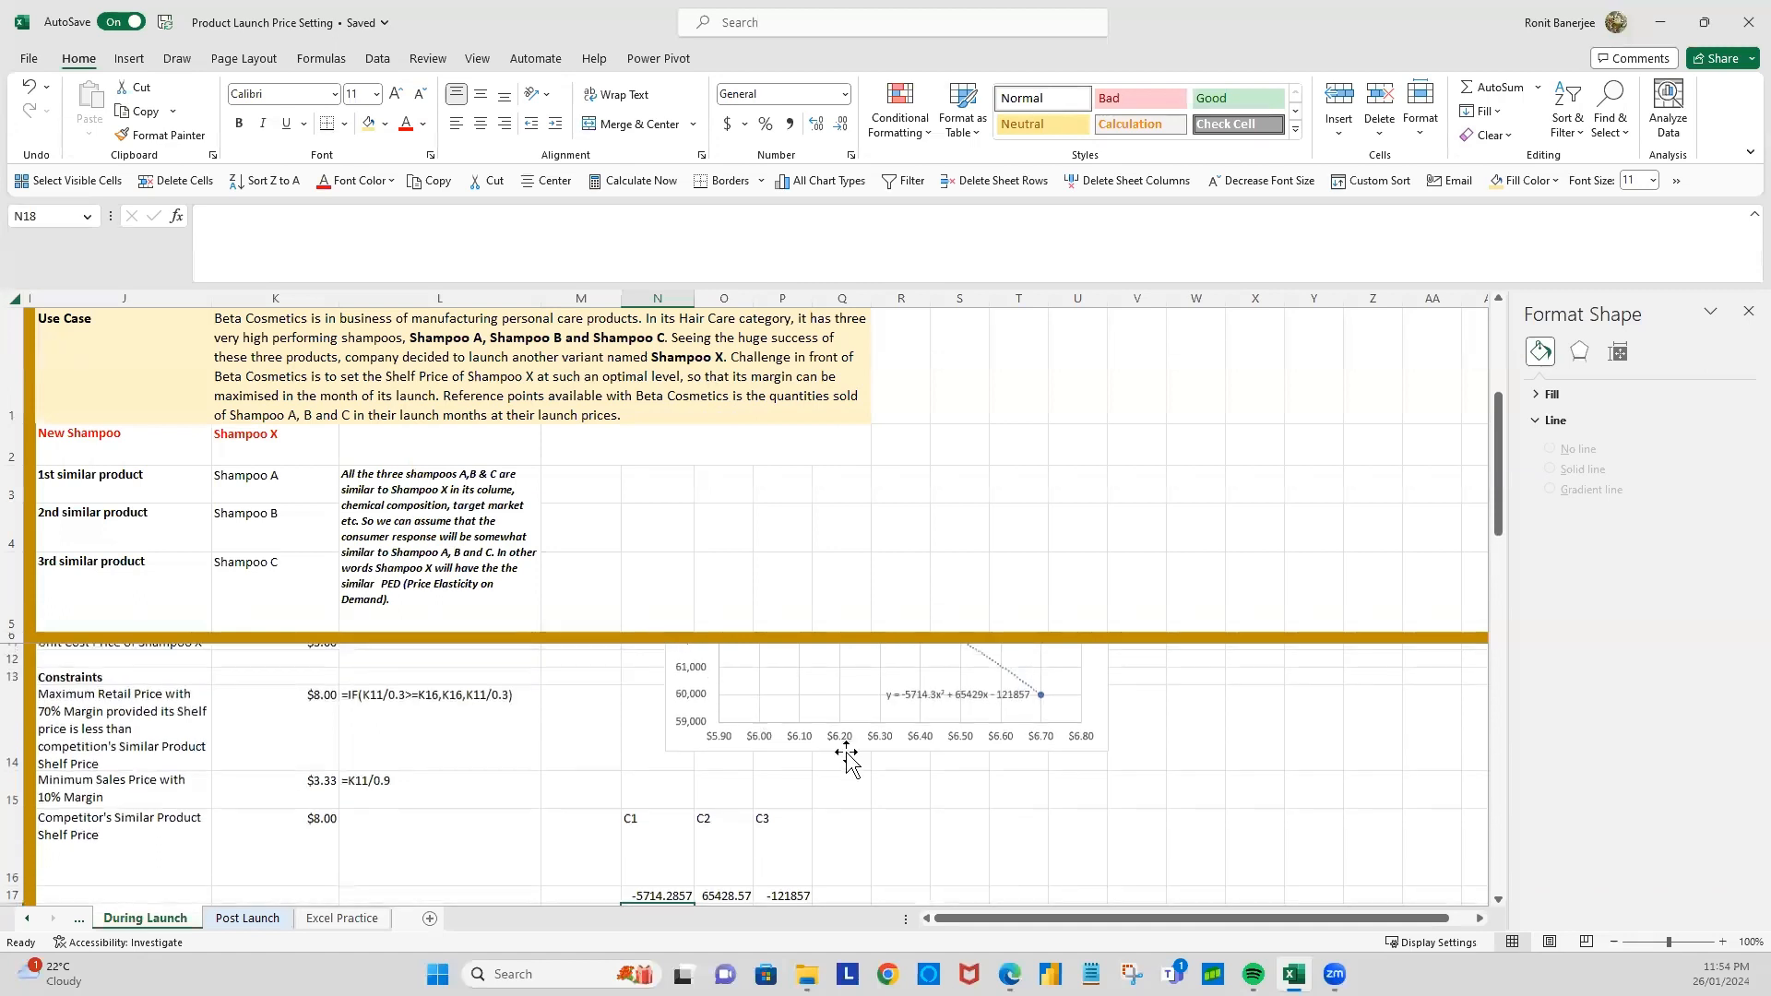
scroll(733, 835, "down", 2)
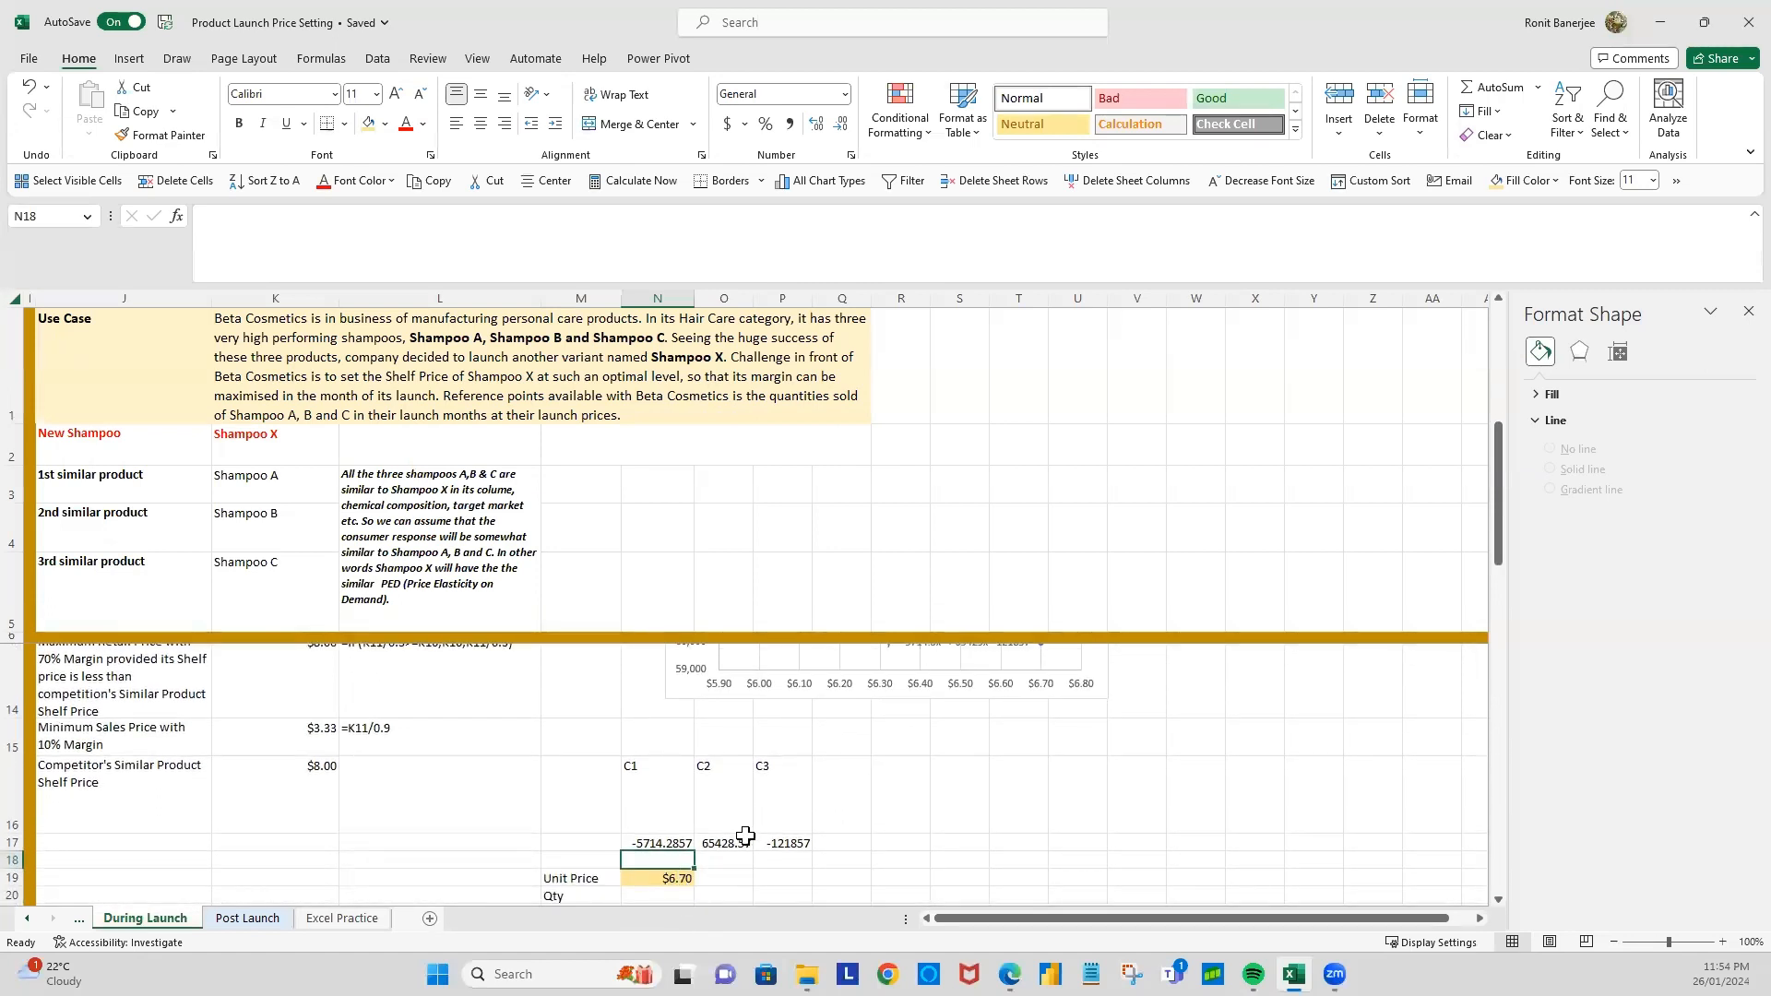
scroll(734, 836, "down", 1)
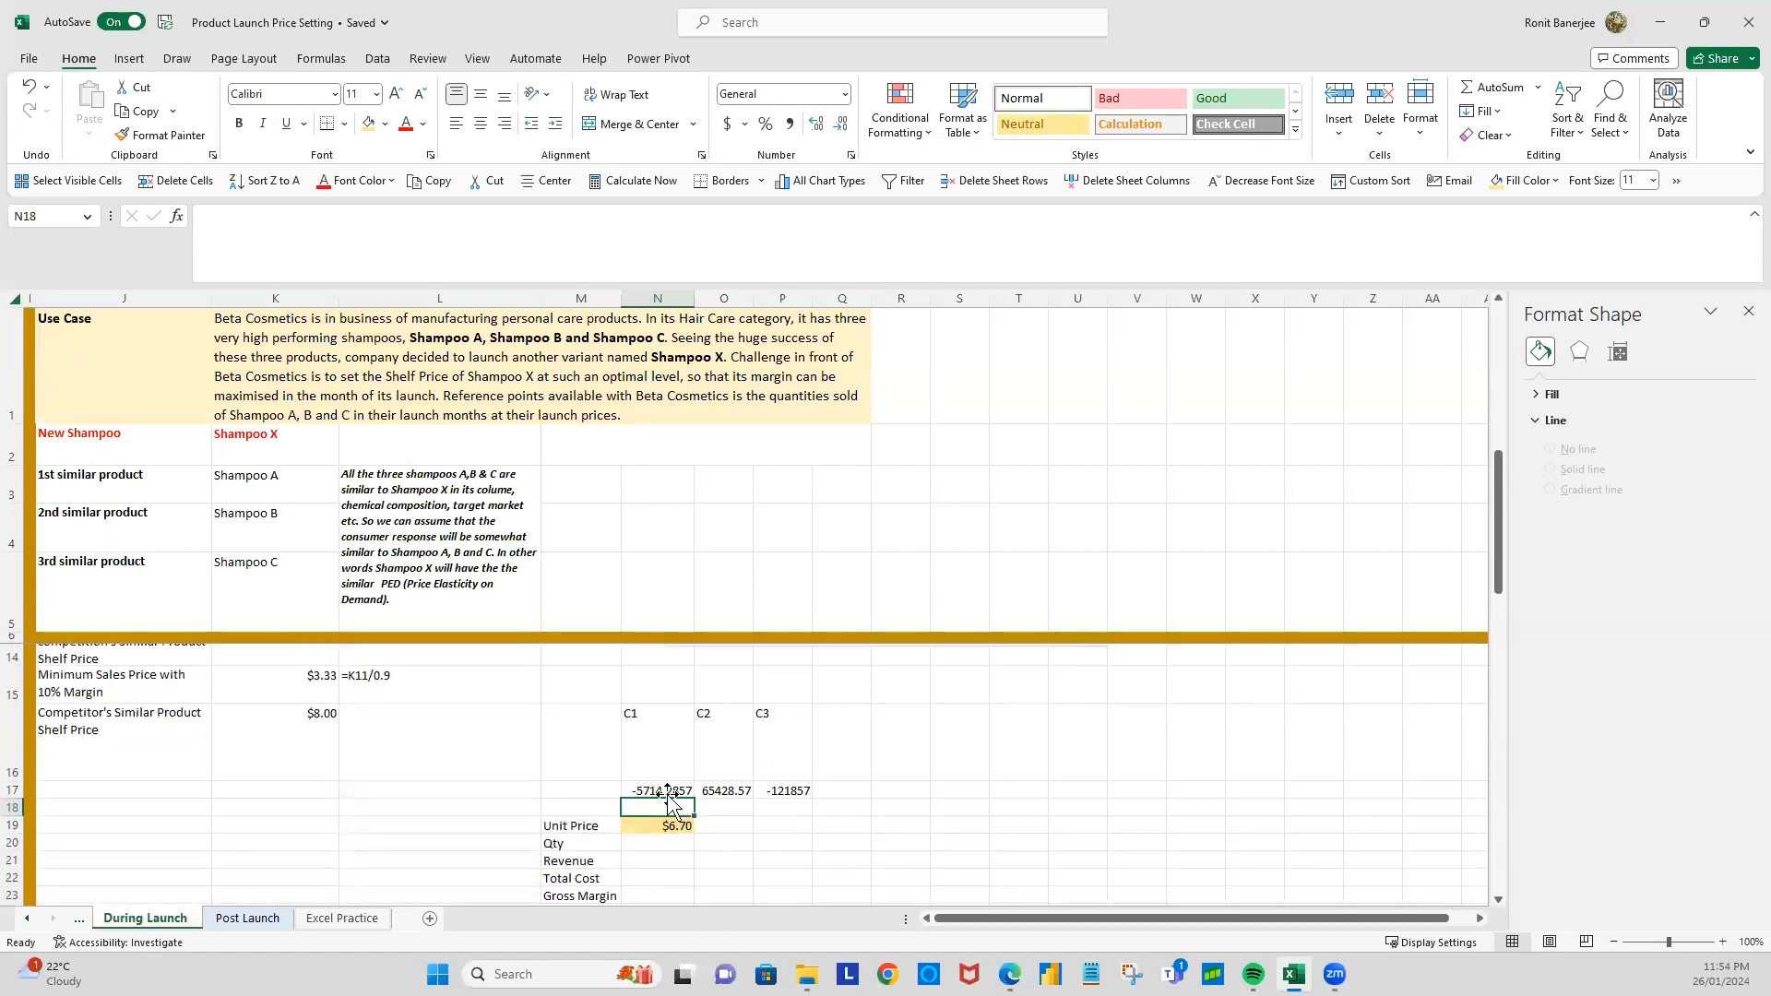
scroll(895, 766, "up", 2)
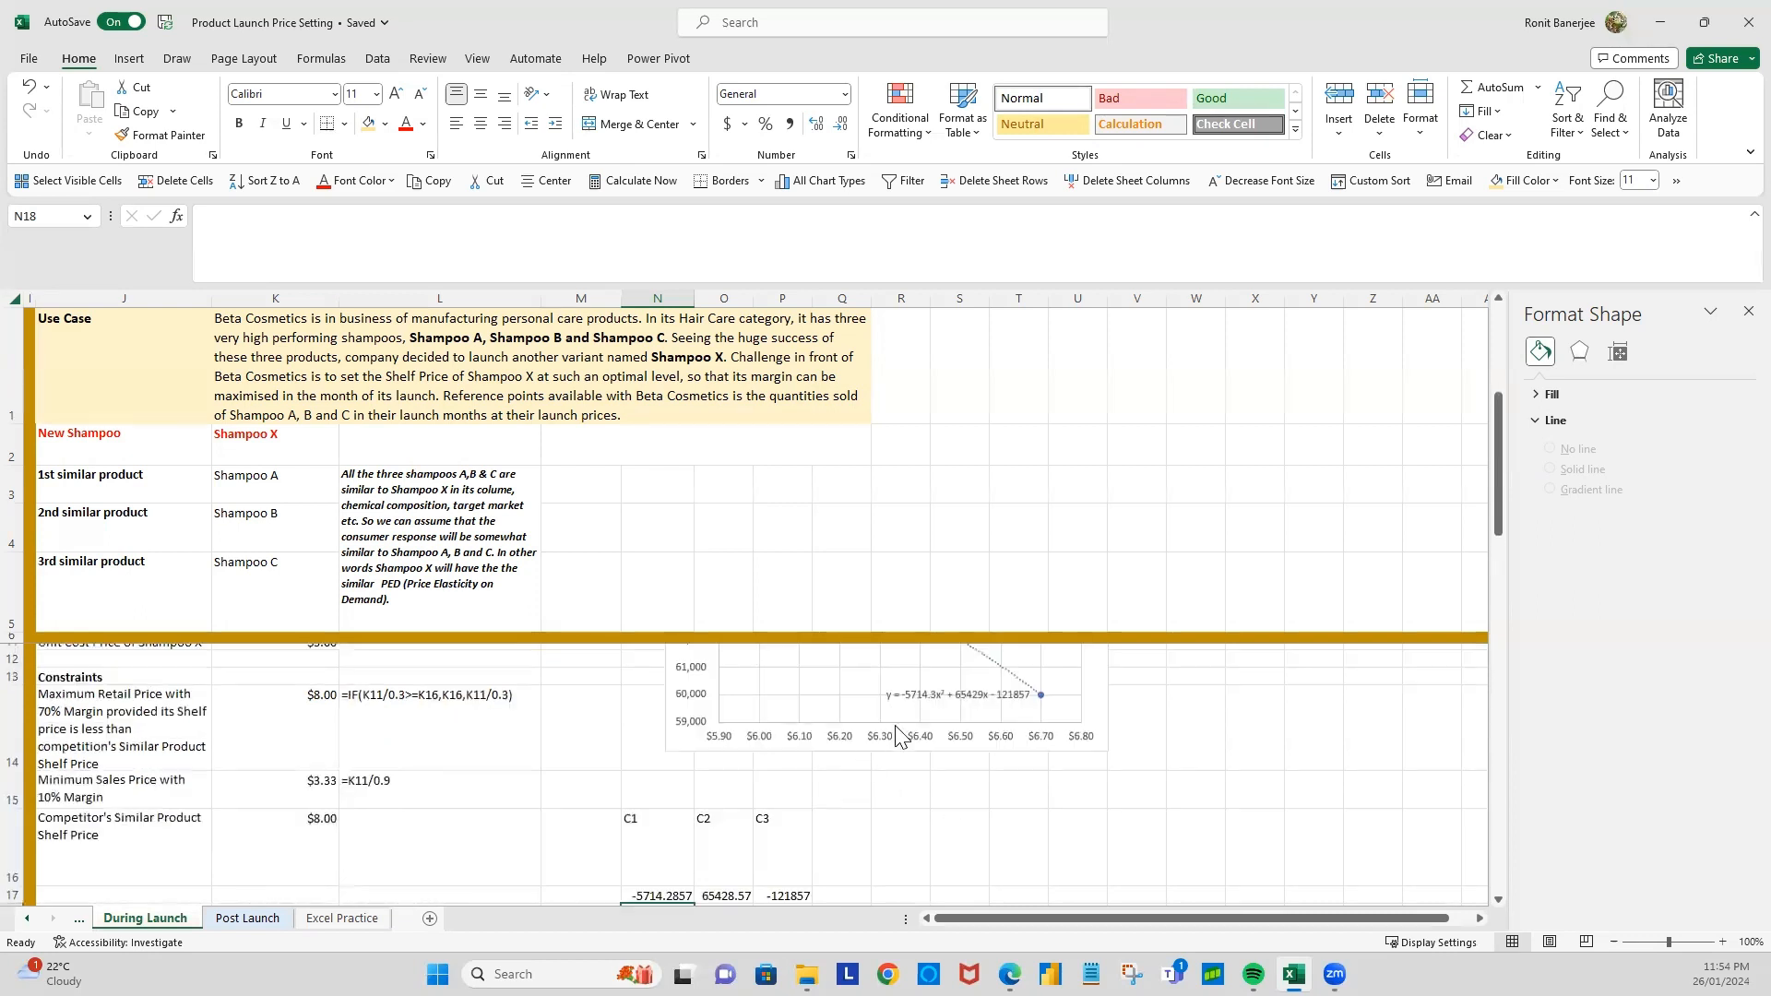
scroll(891, 793, "down", 1)
scroll(891, 793, "down", 2)
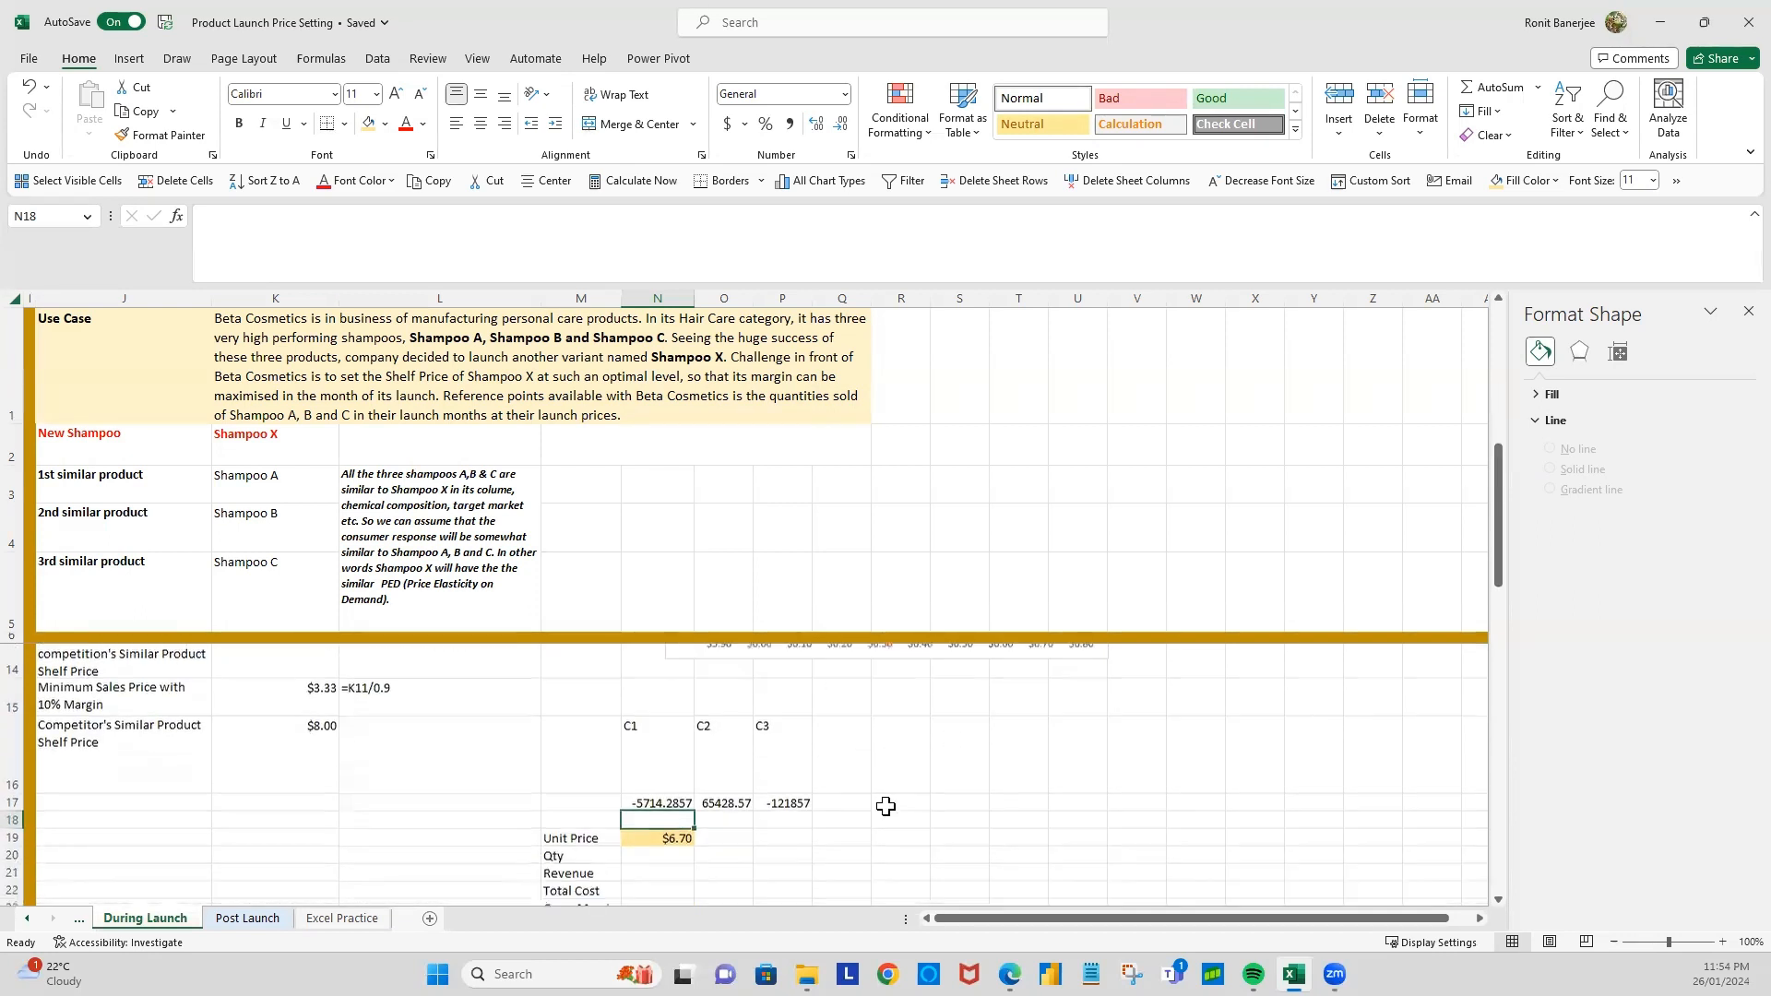
left_click(670, 824)
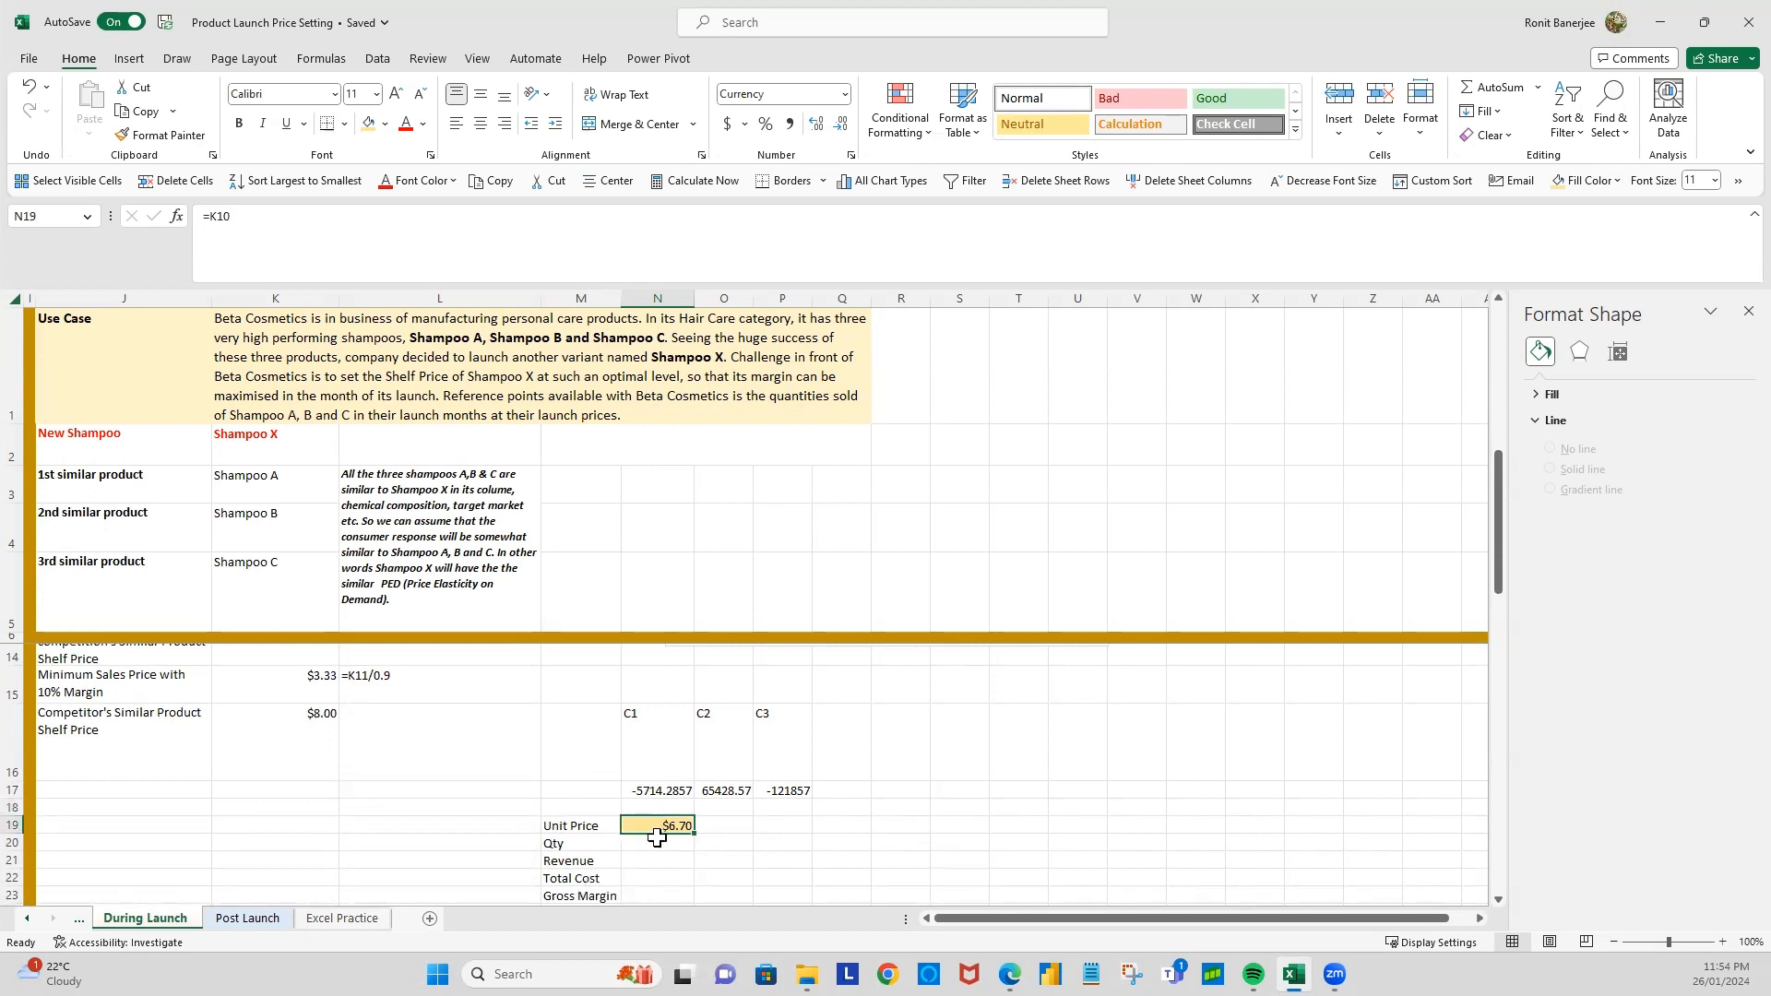
scroll(652, 850, "up", 2)
scroll(696, 876, "down", 2)
scroll(578, 742, "up", 2)
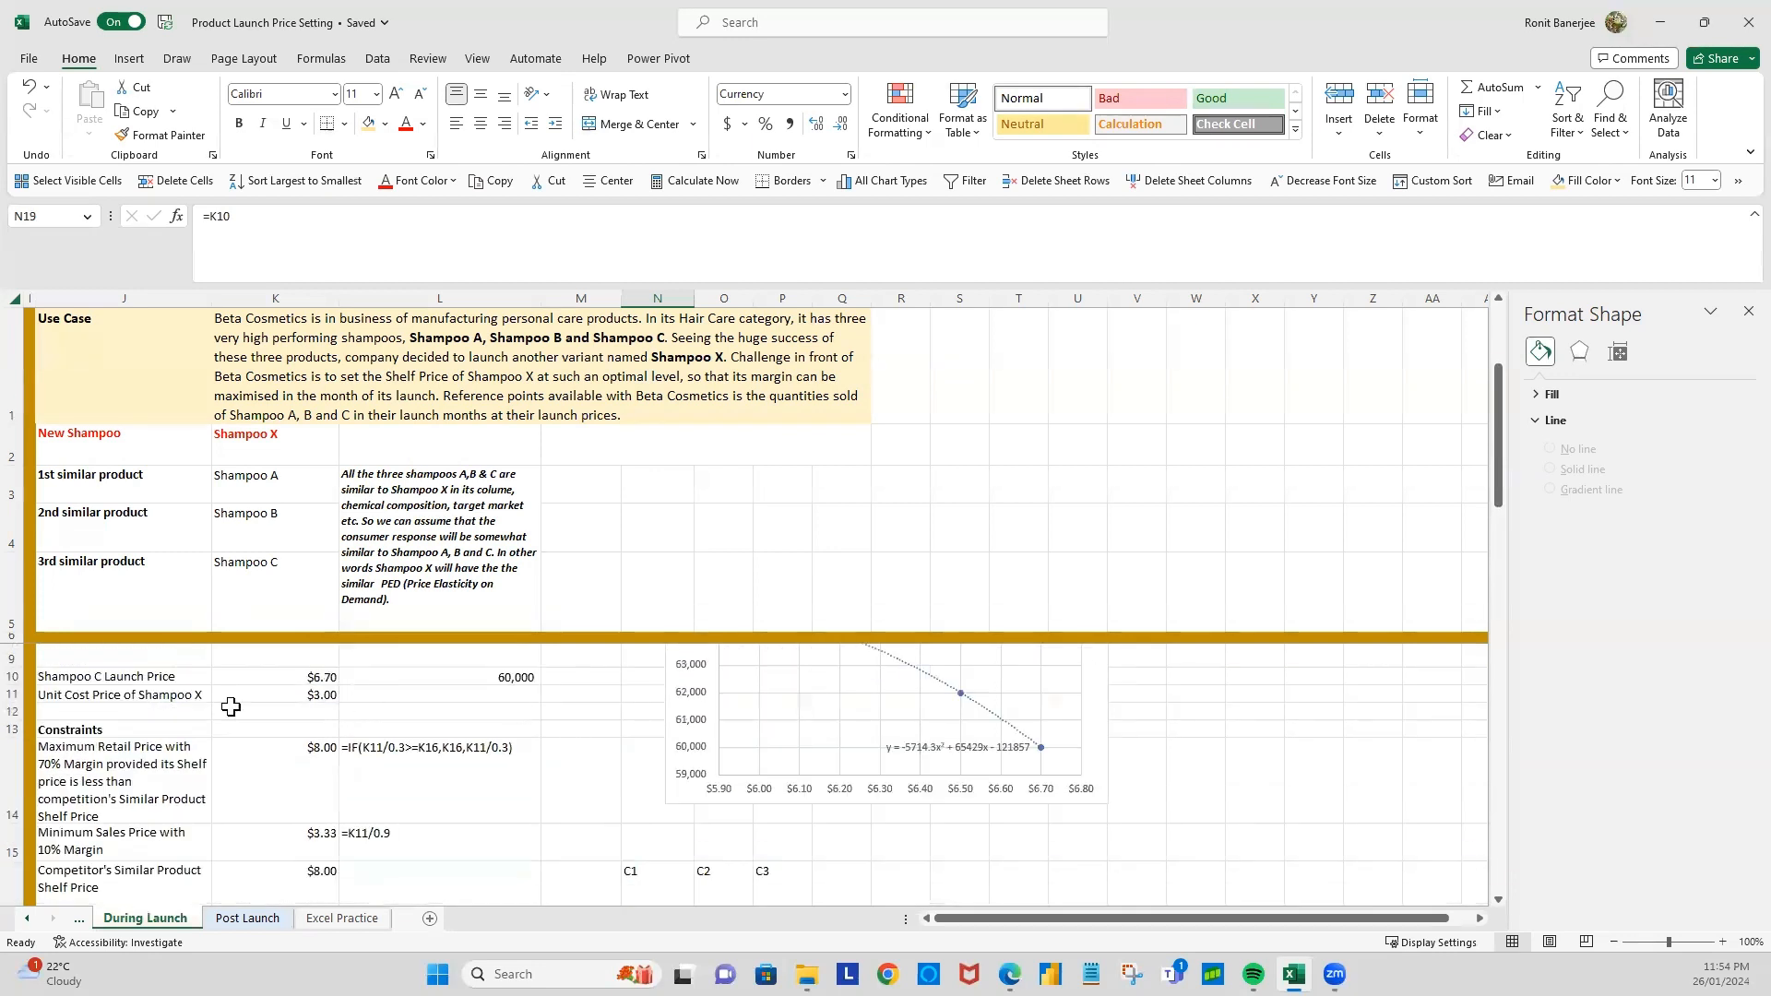
scroll(221, 729, "up", 1)
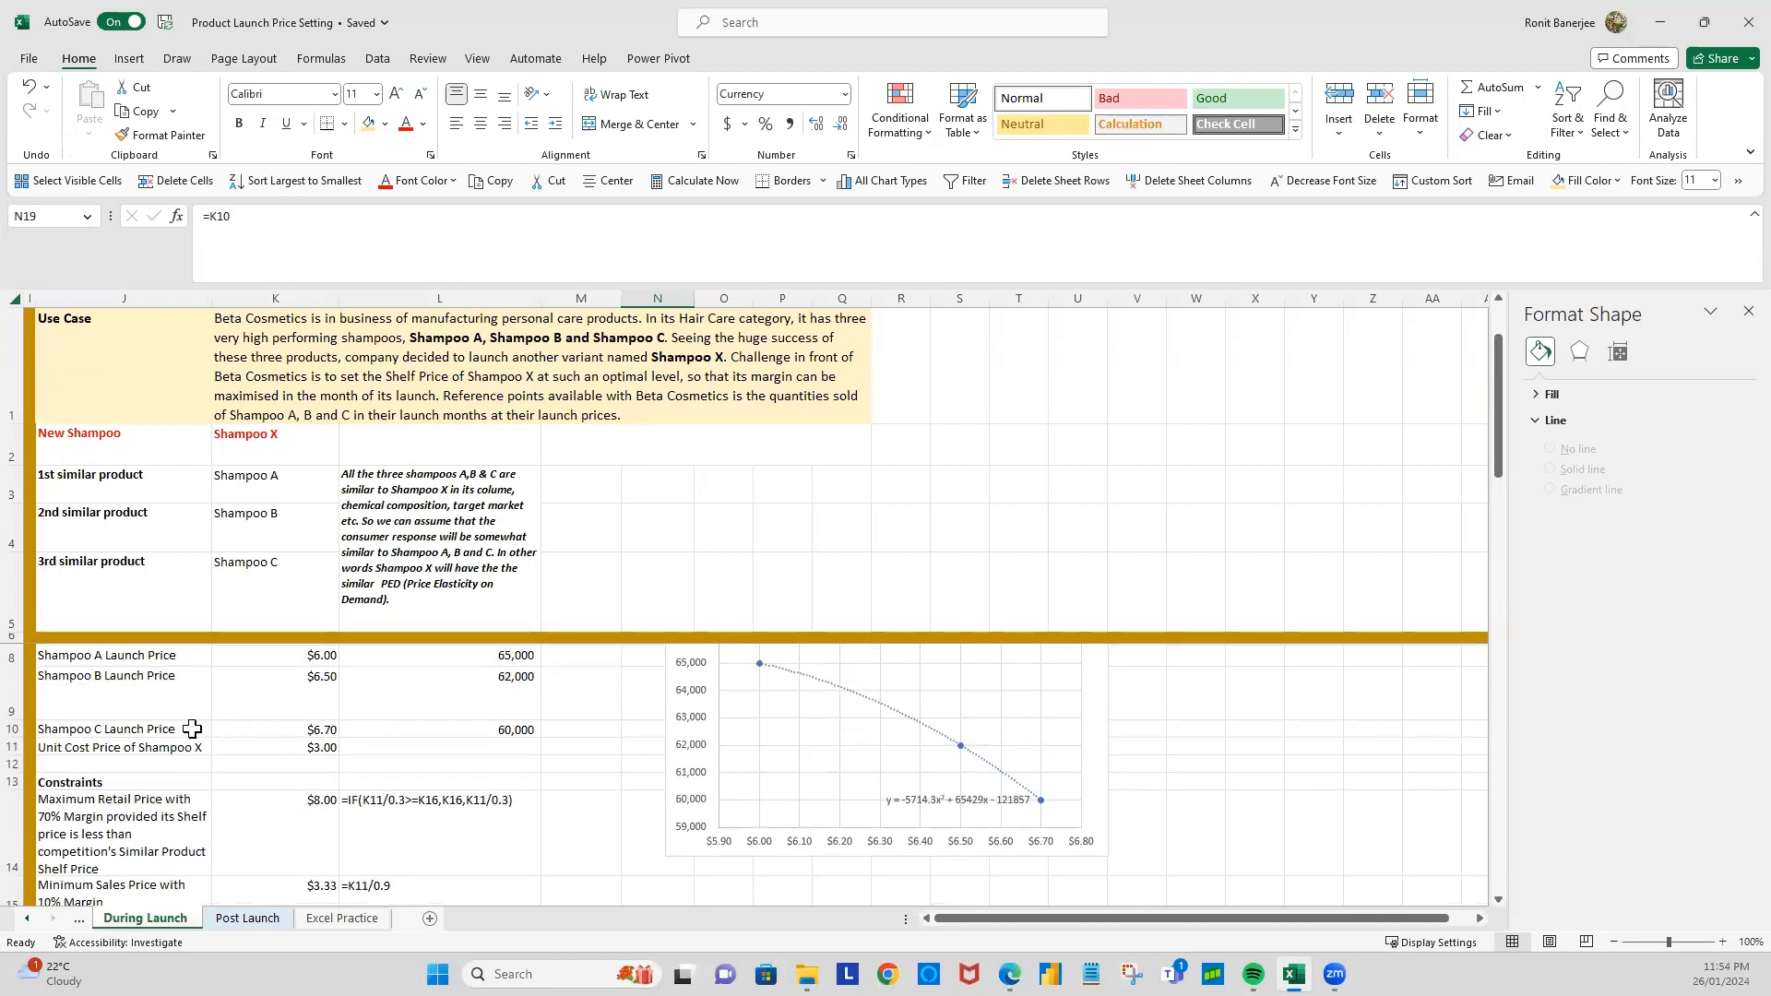
scroll(779, 837, "down", 2)
scroll(778, 837, "down", 1)
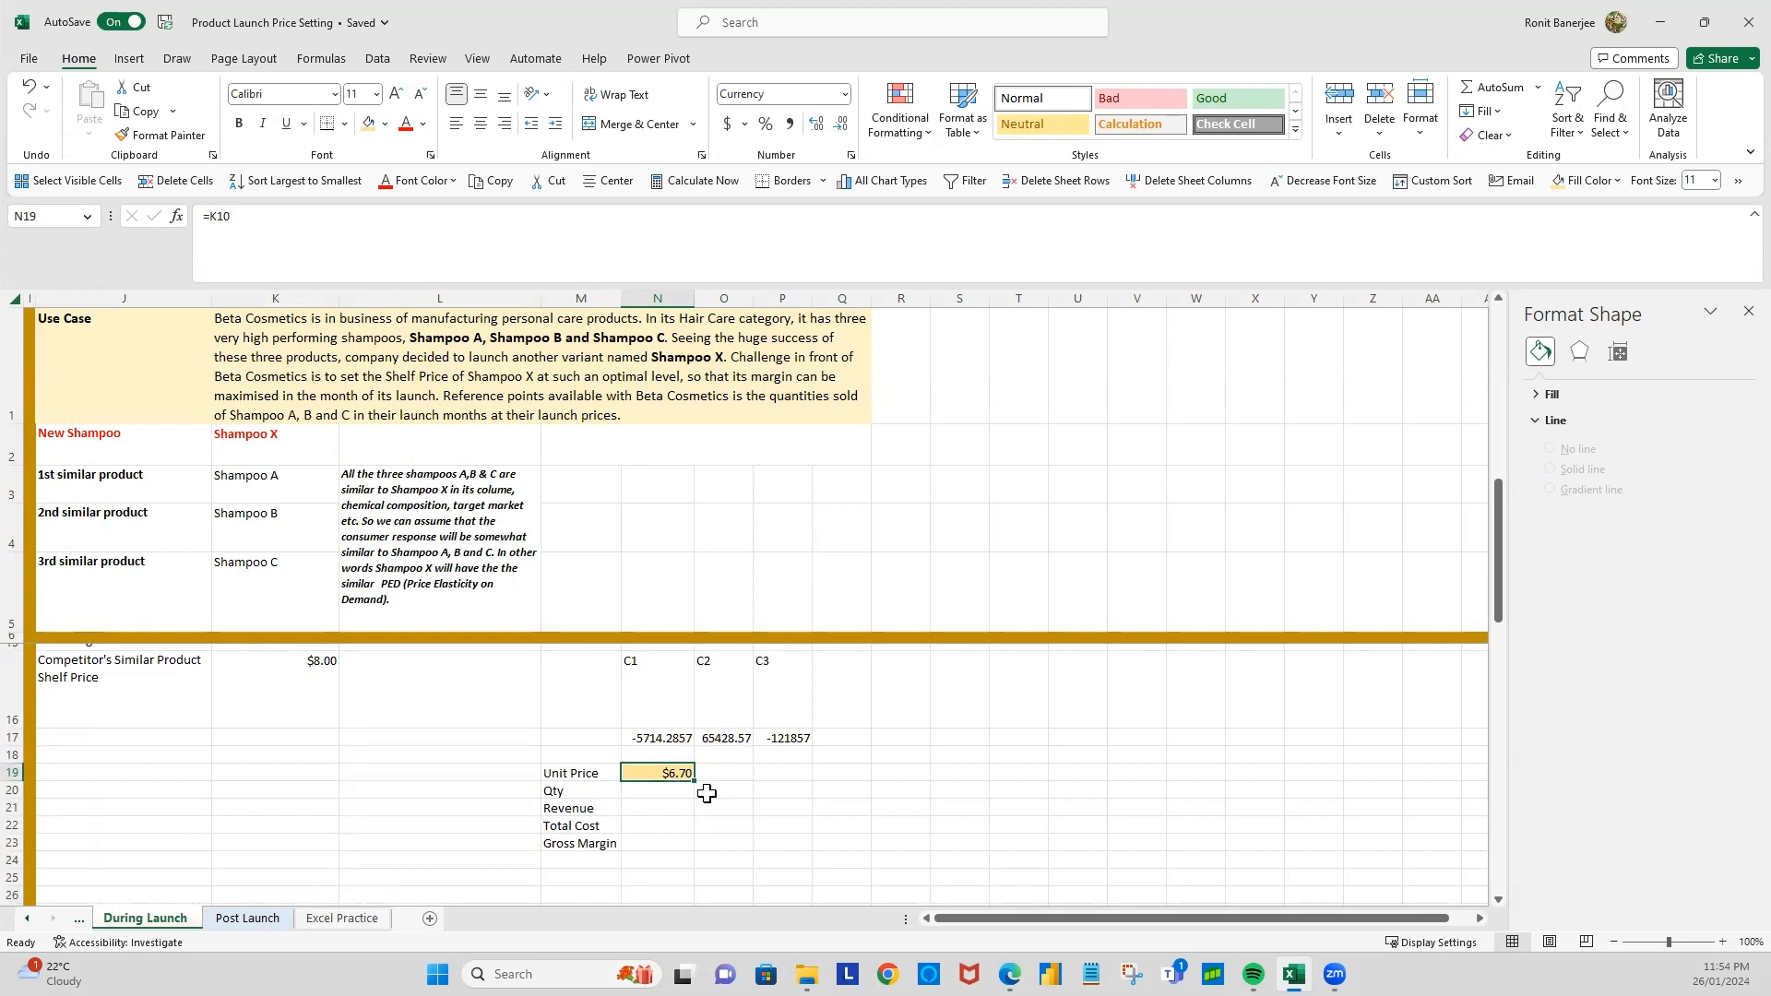
Step: Calculate the quantity in N20 from the polynomial coefficients and unit price with =N17*N19^2+O17*N19+P17
left_click(658, 795)
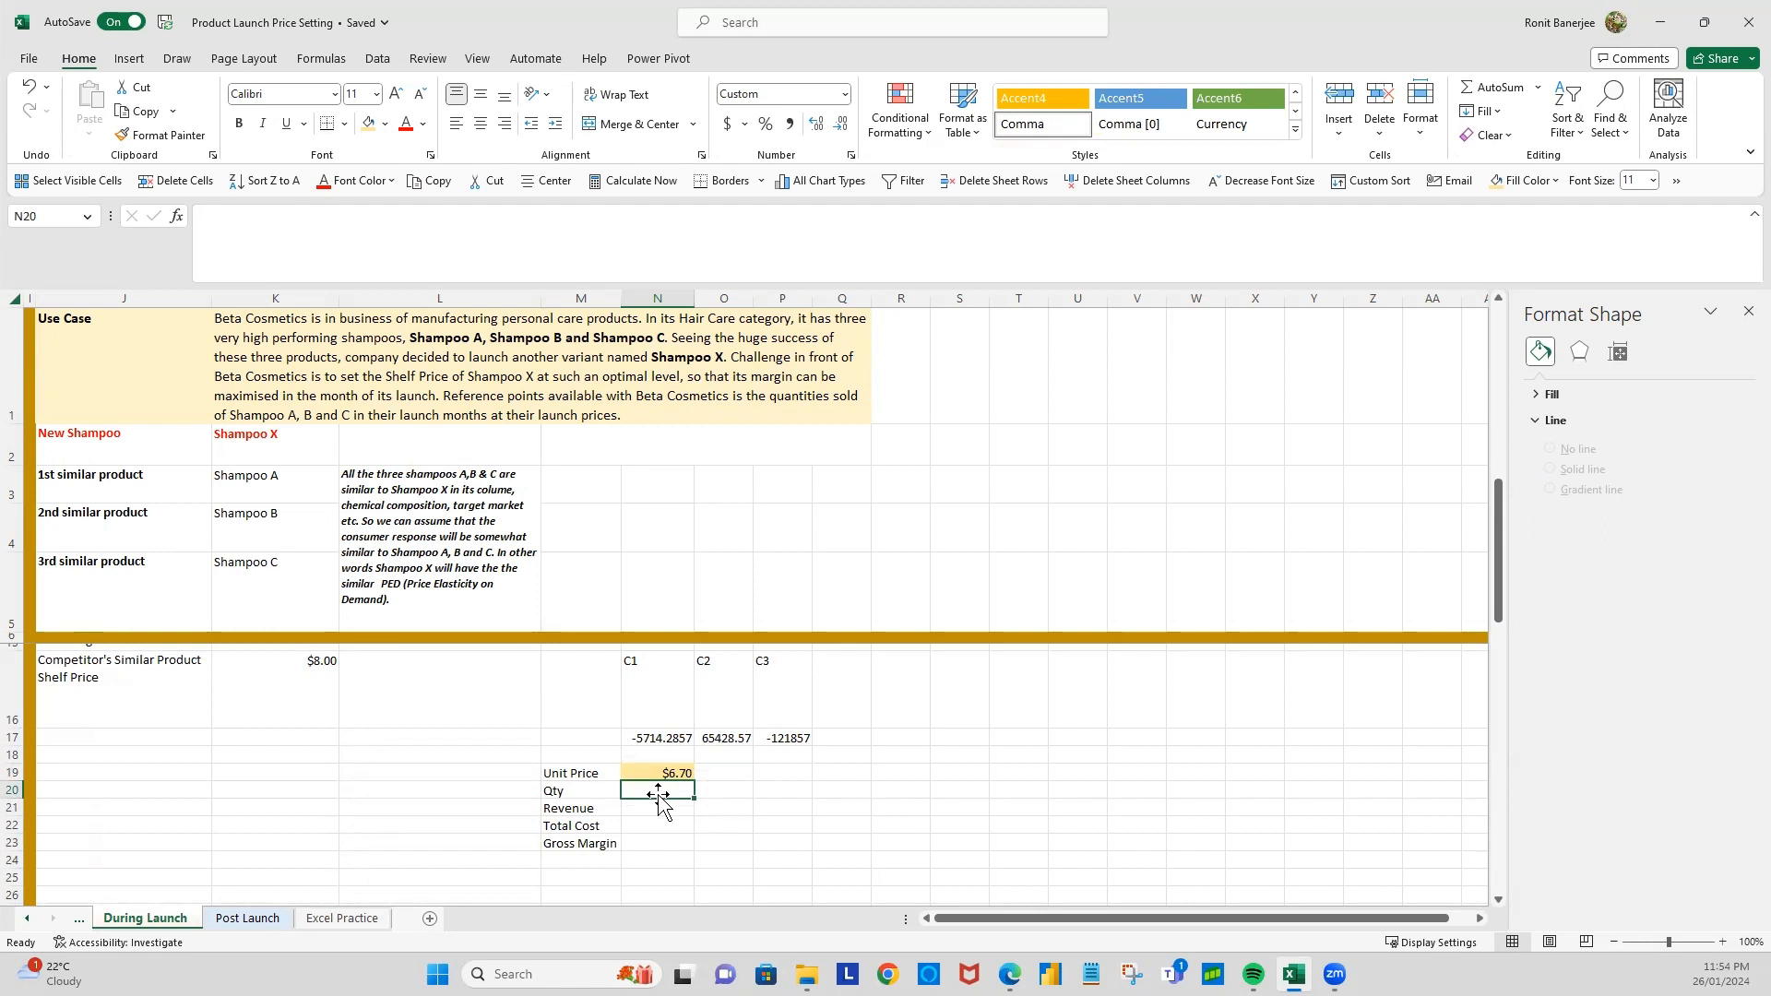
scroll(658, 795, "up", 1)
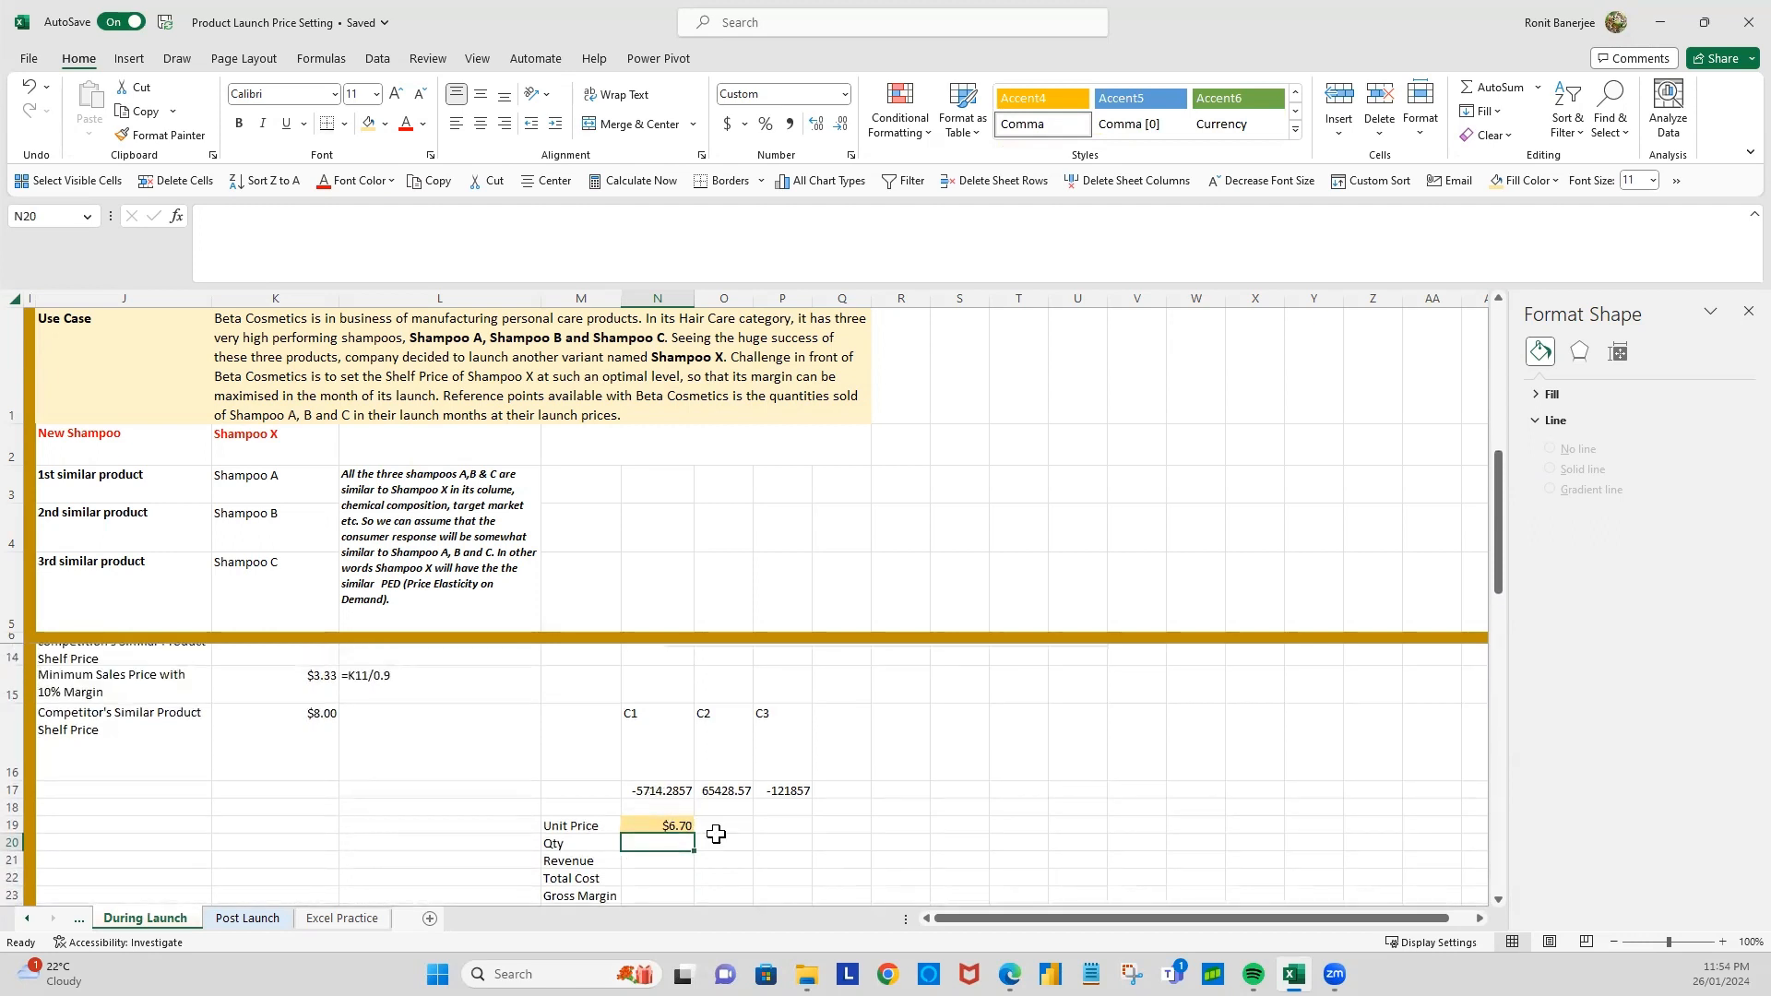
type("=")
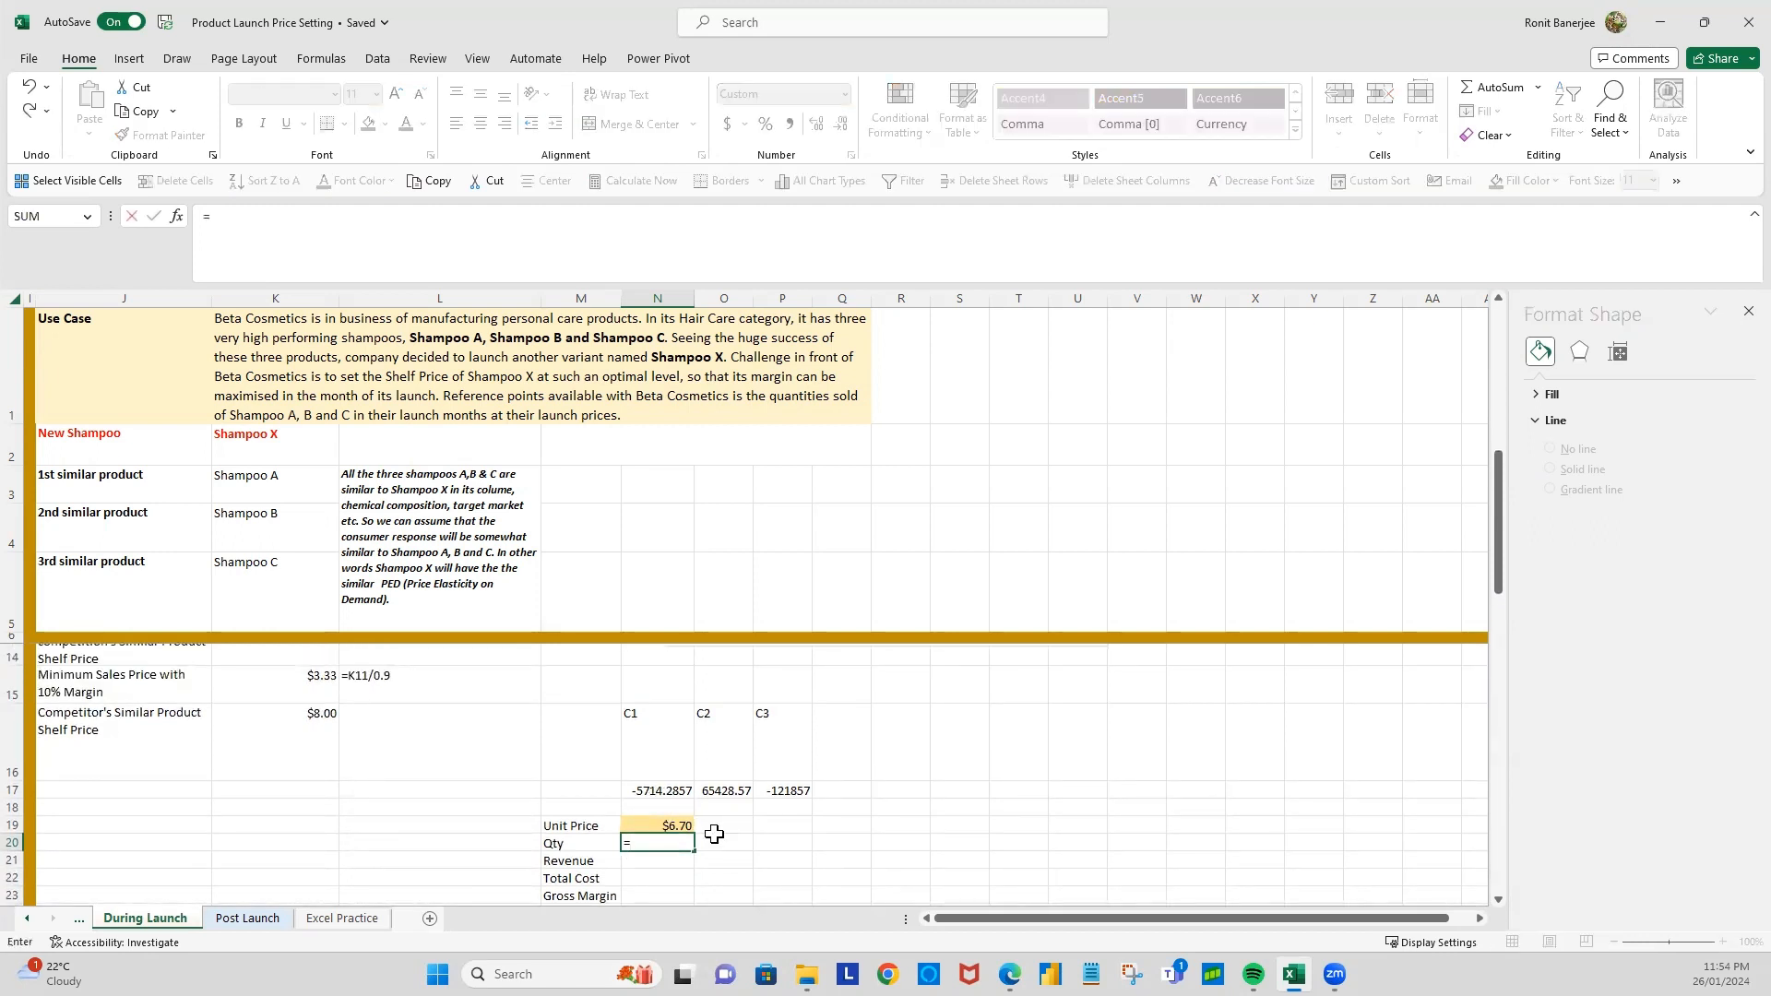
left_click(659, 790)
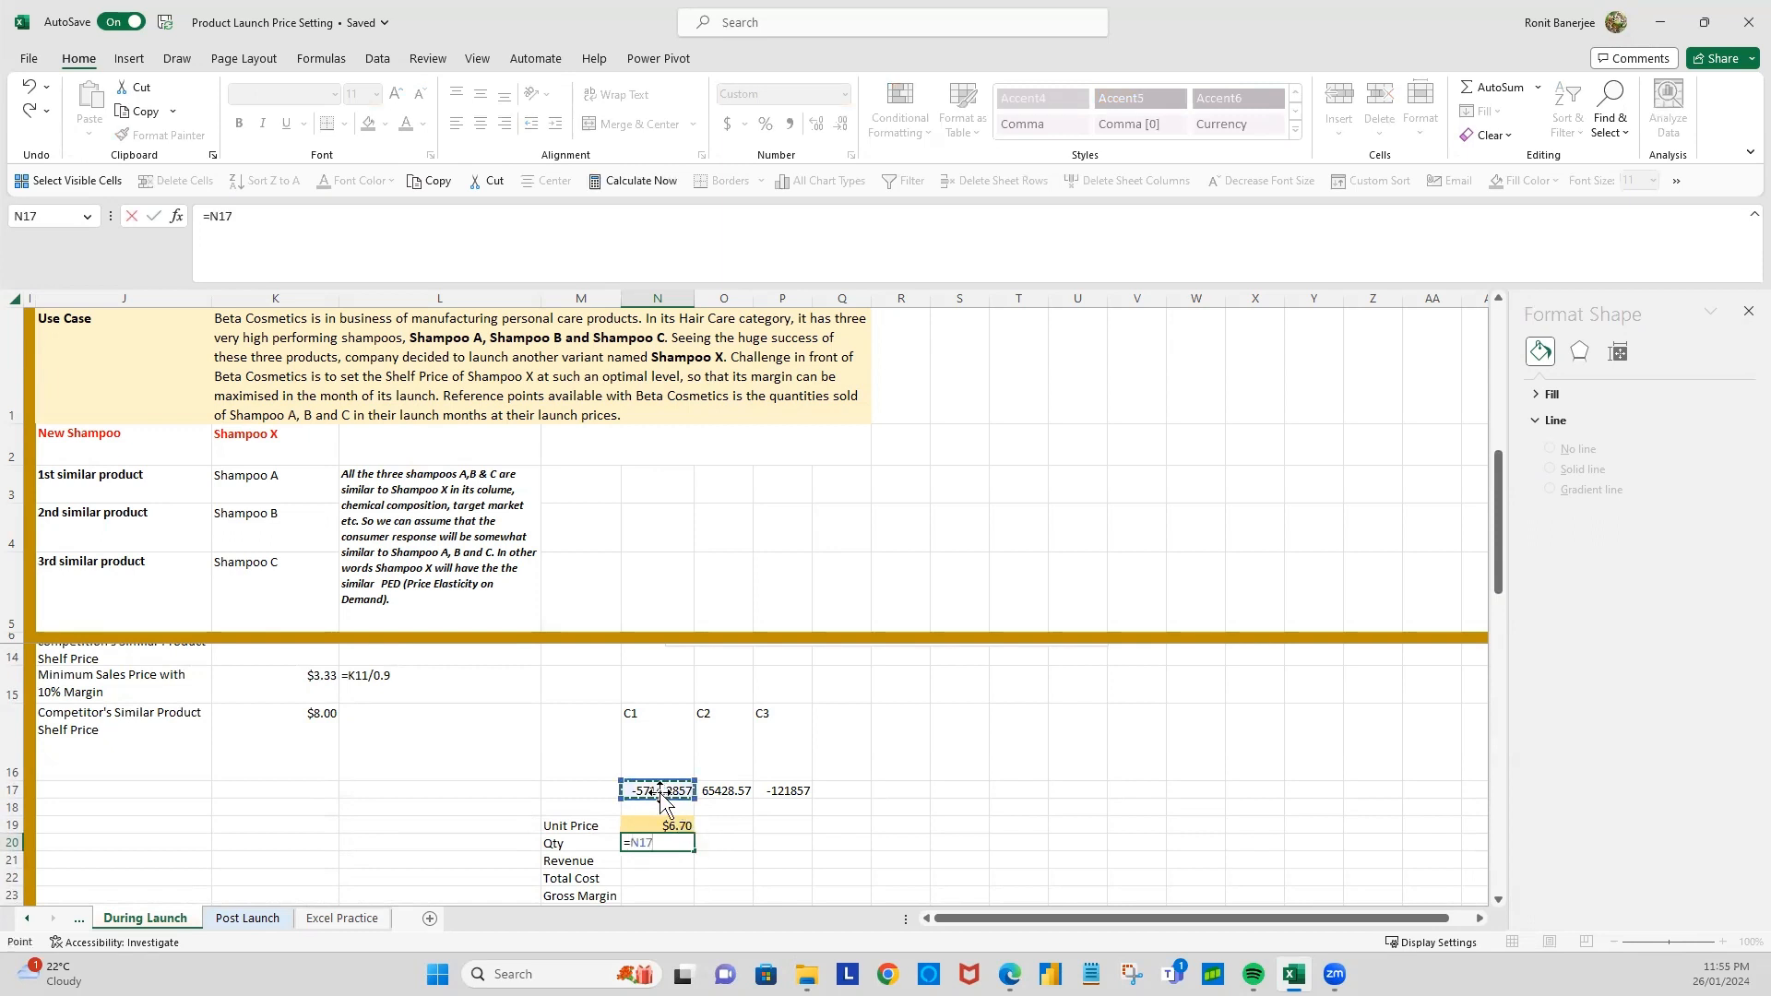
type("*")
scroll(661, 800, "up", 1)
left_click(684, 876)
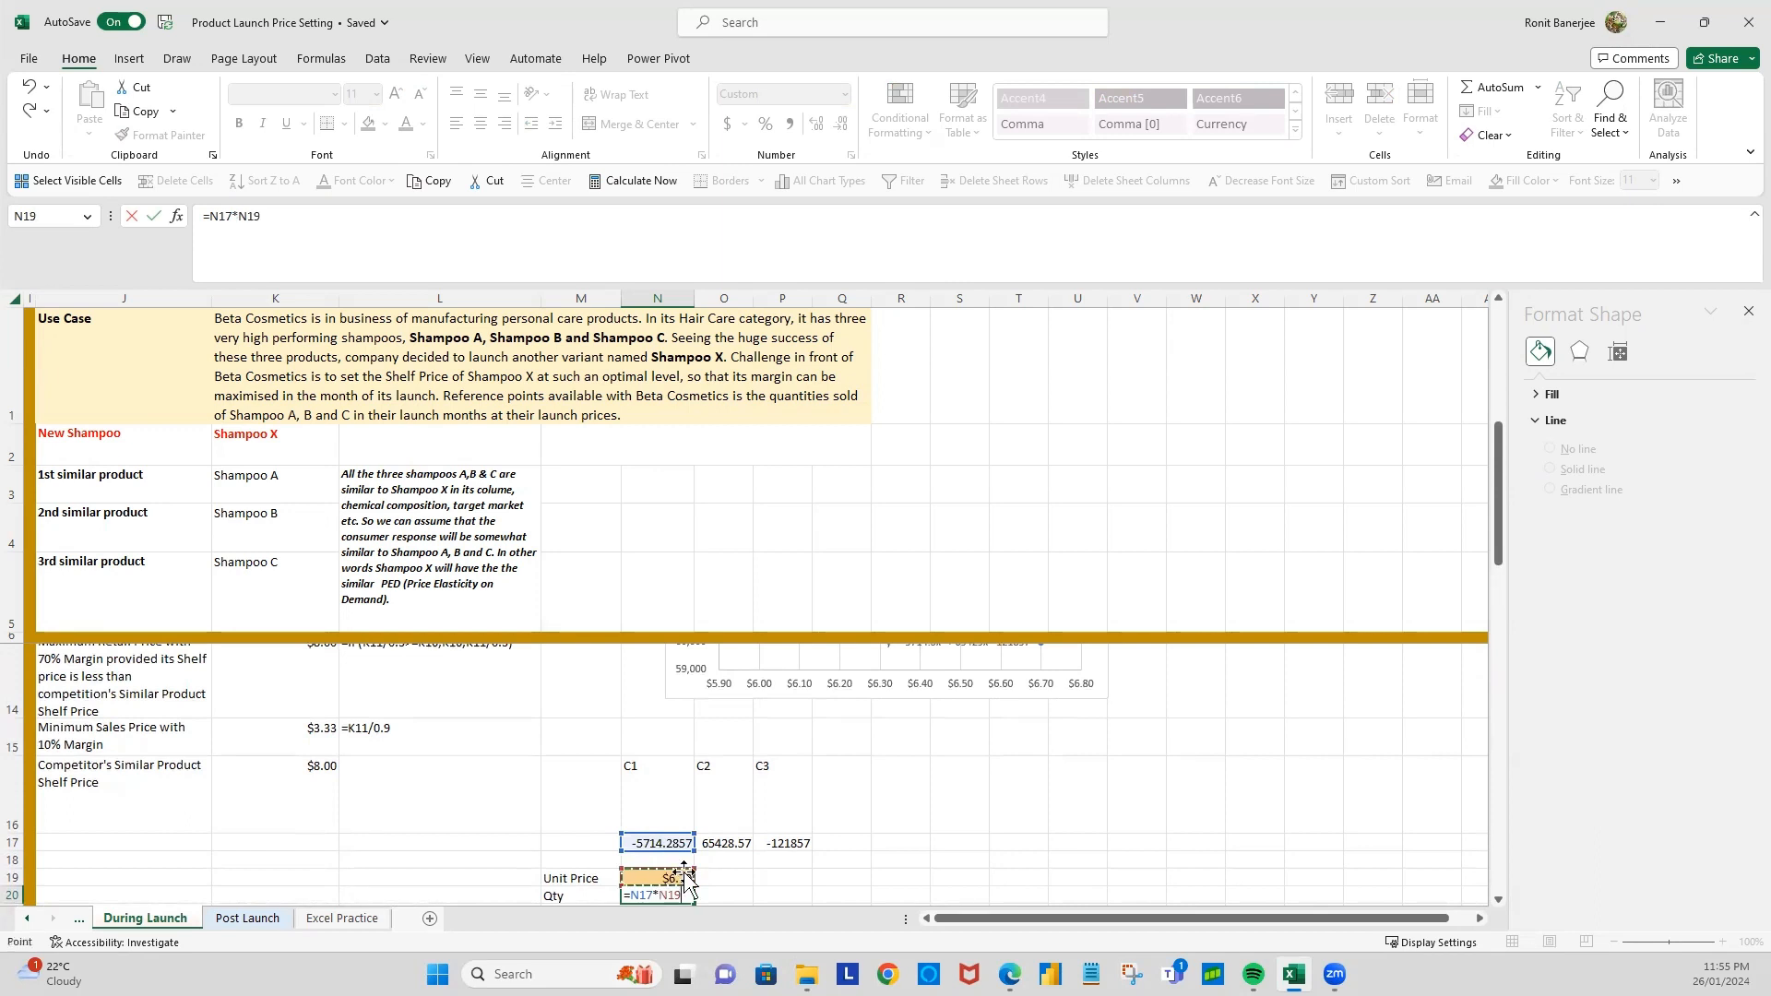
scroll(790, 802, "up", 2)
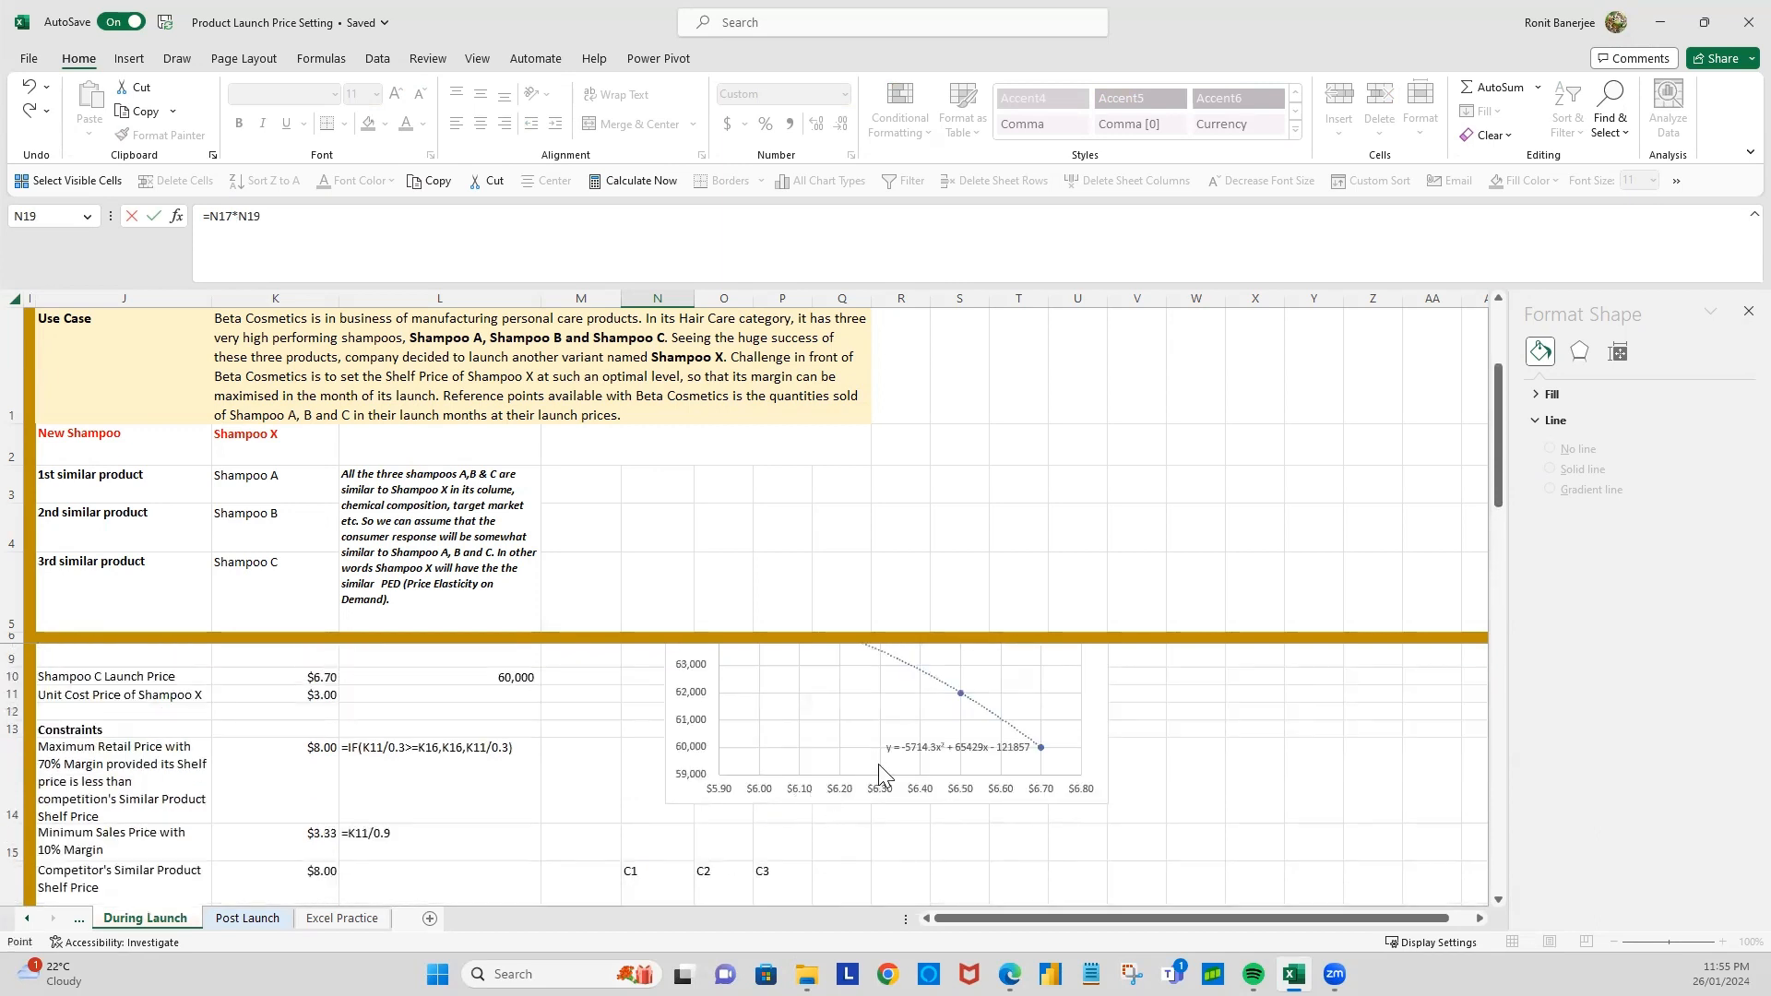
scroll(878, 769, "down", 2)
scroll(874, 770, "down", 1)
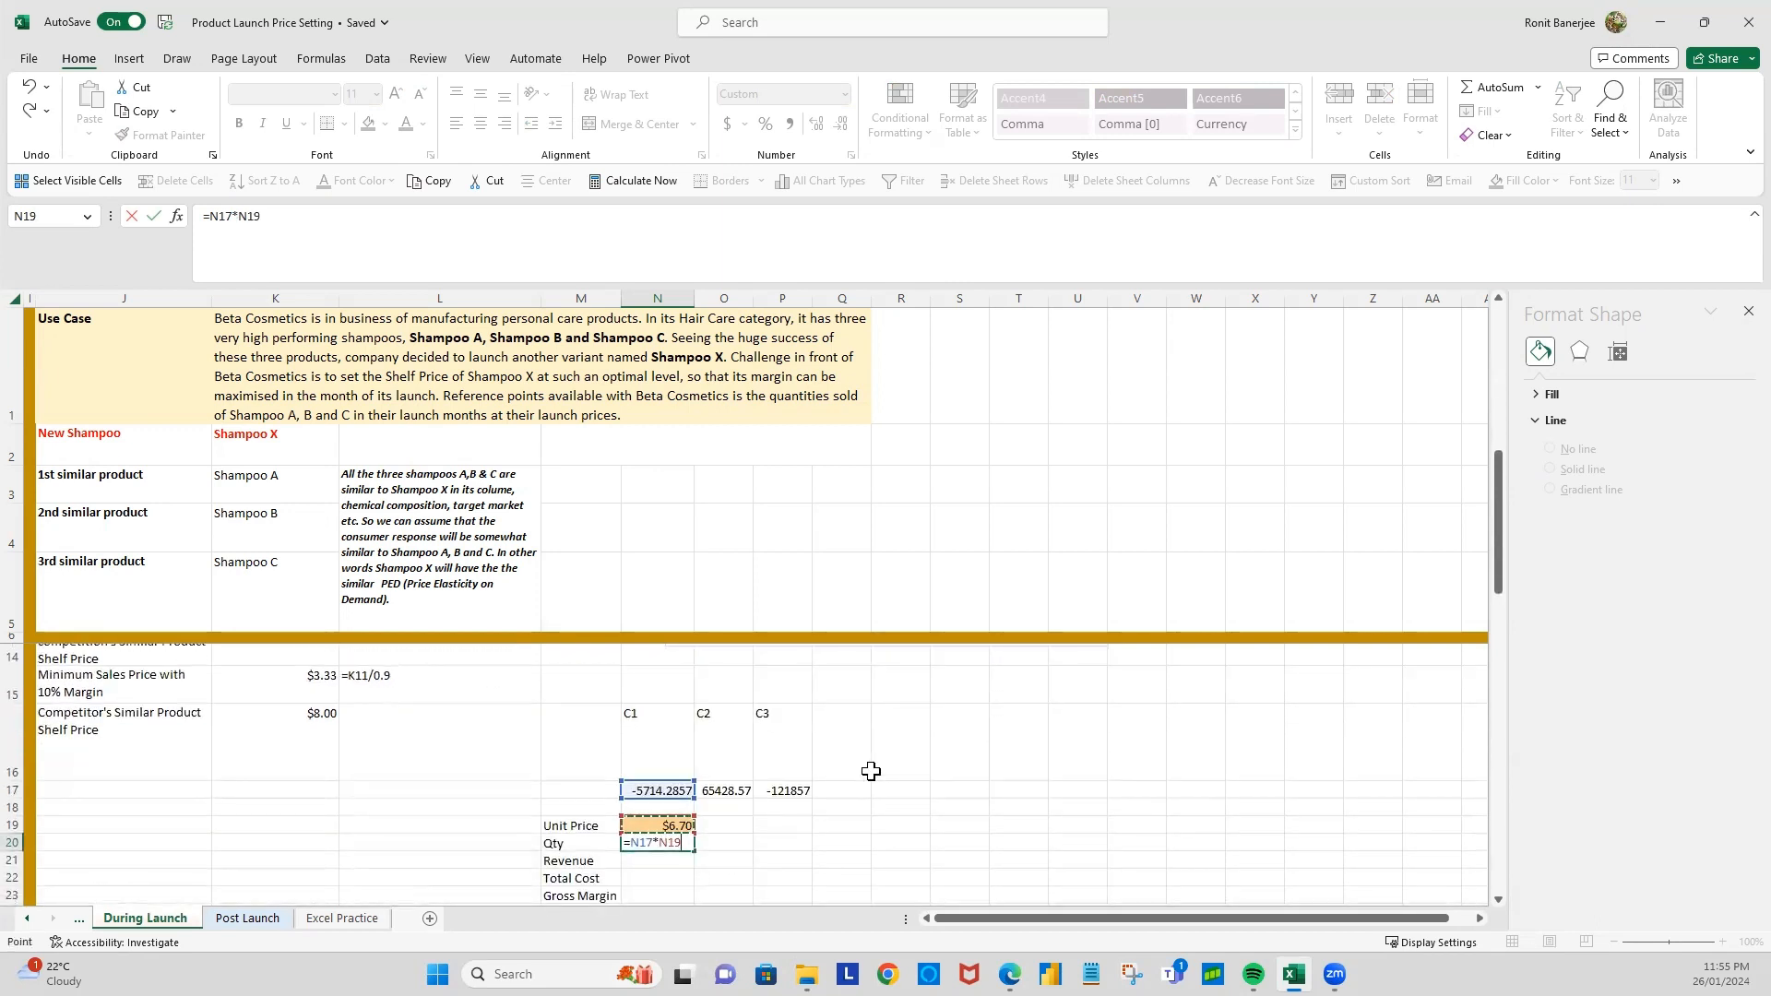
type("^2+")
scroll(870, 771, "up", 1)
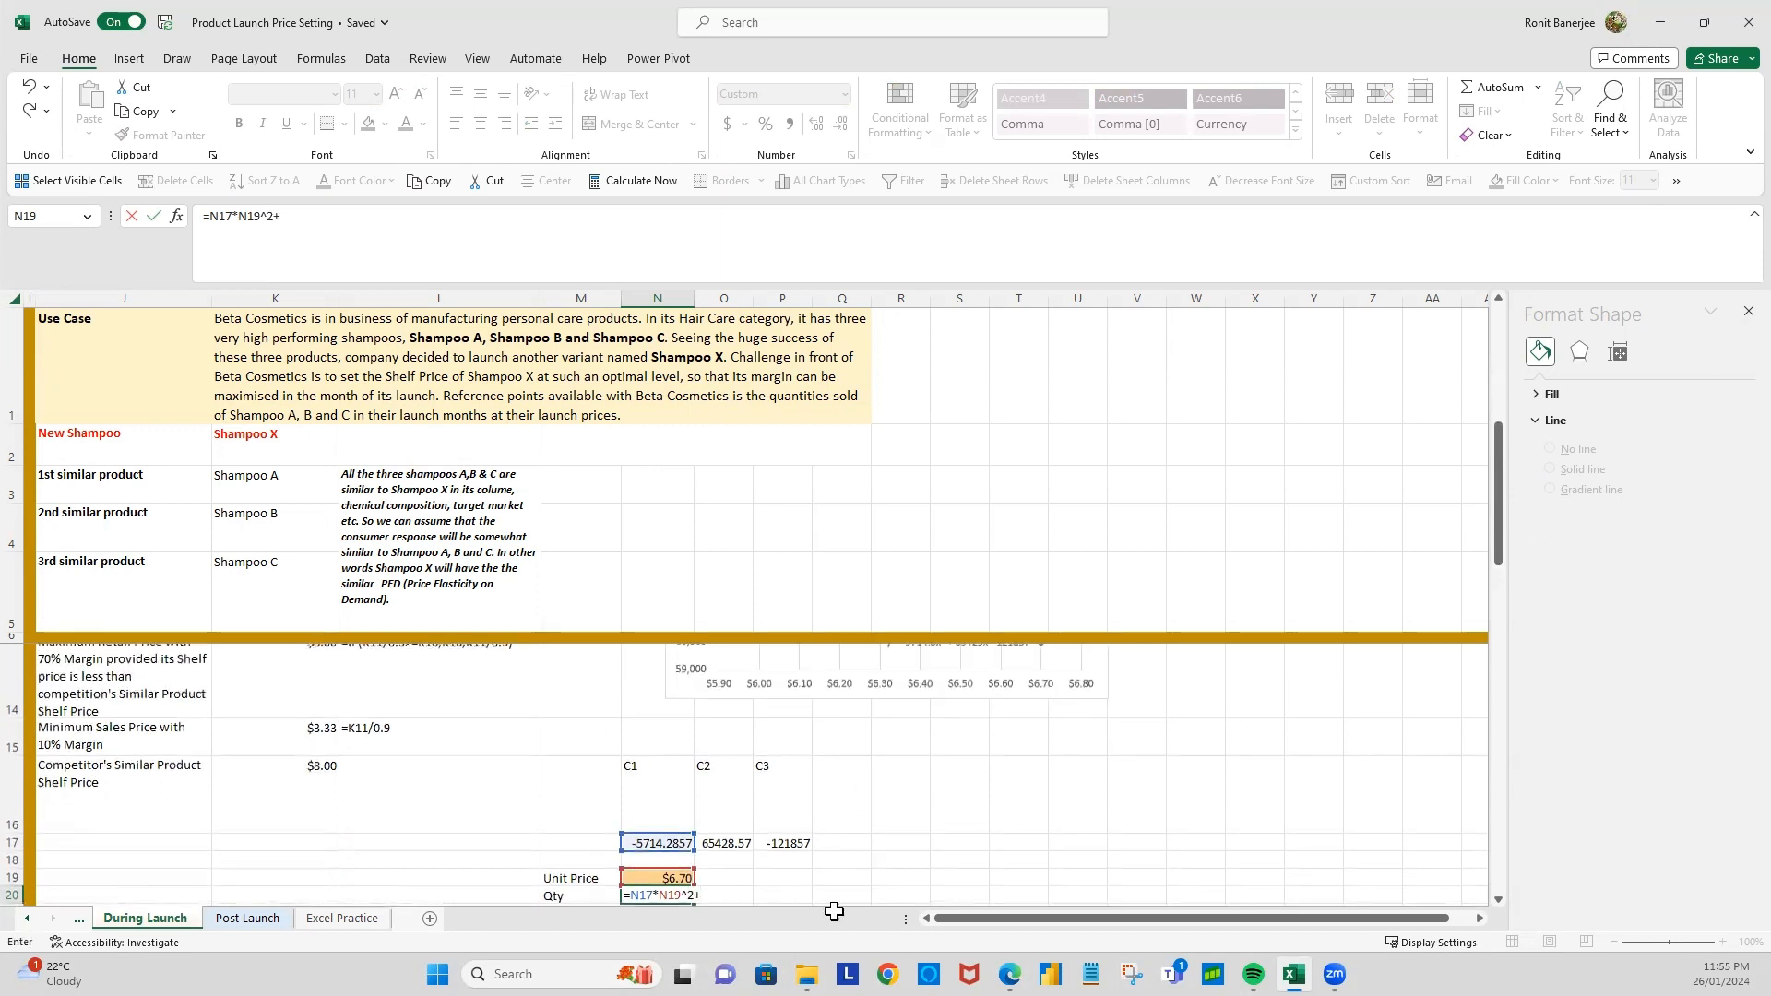
left_click(742, 841)
type("*")
left_click(664, 878)
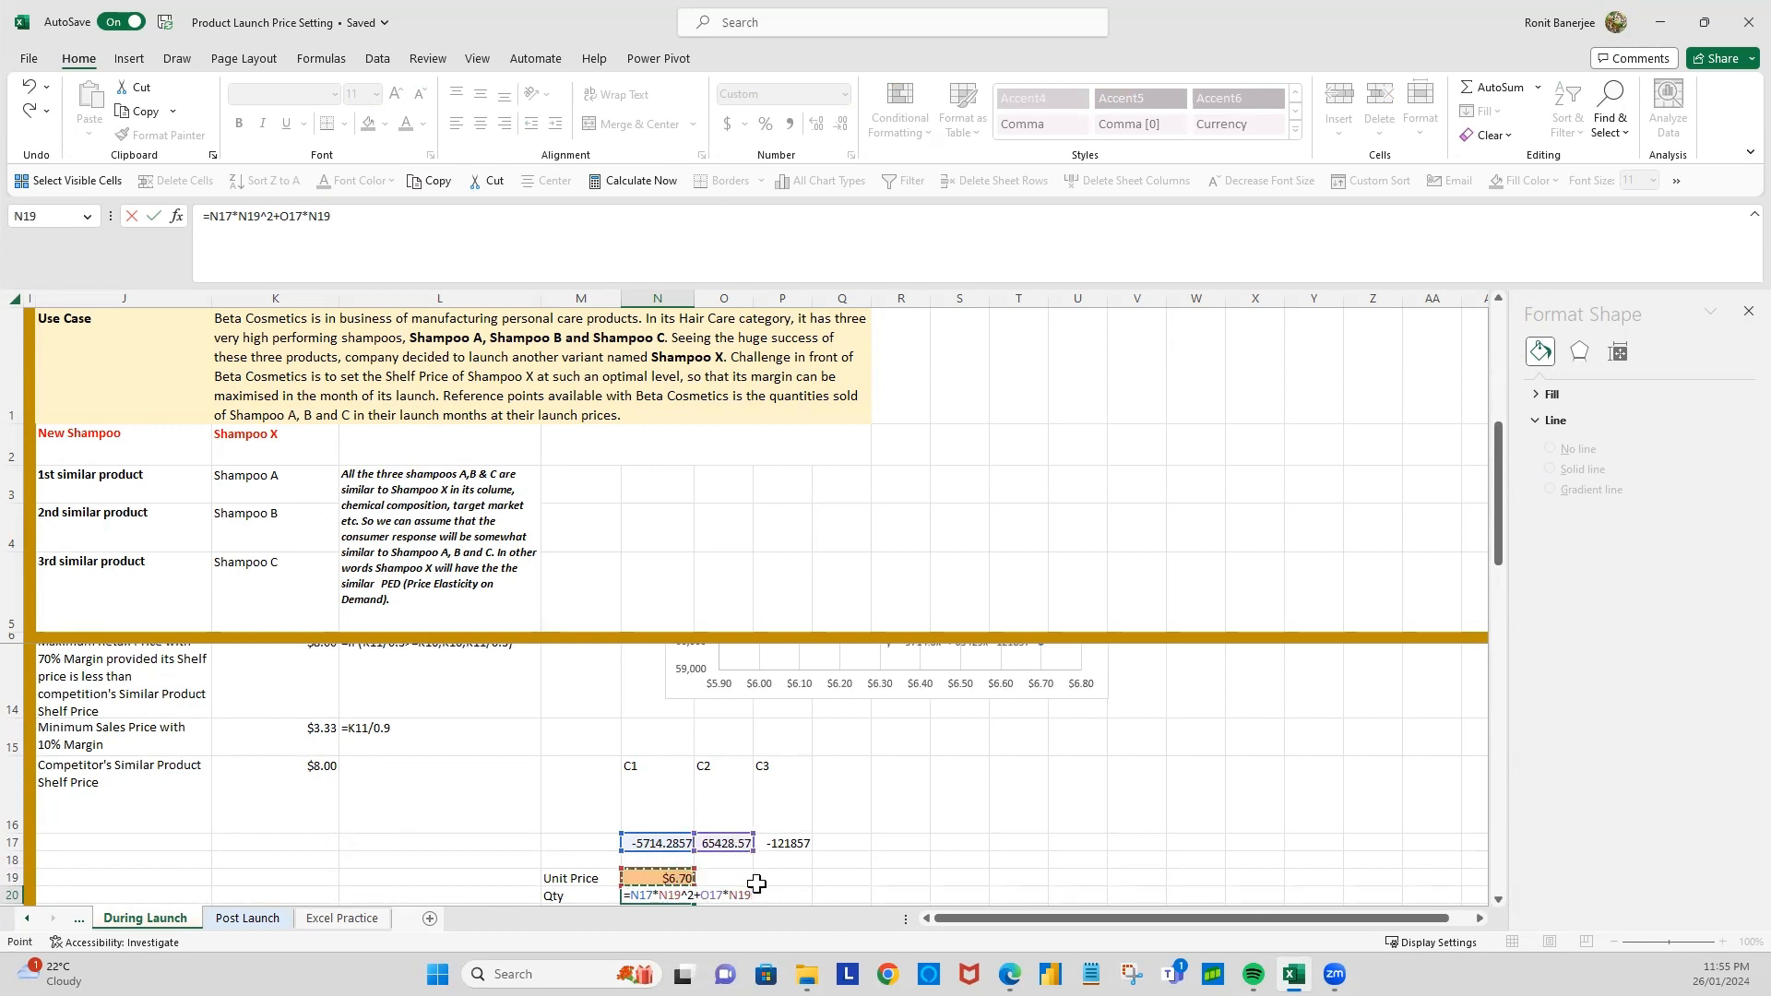
type("+")
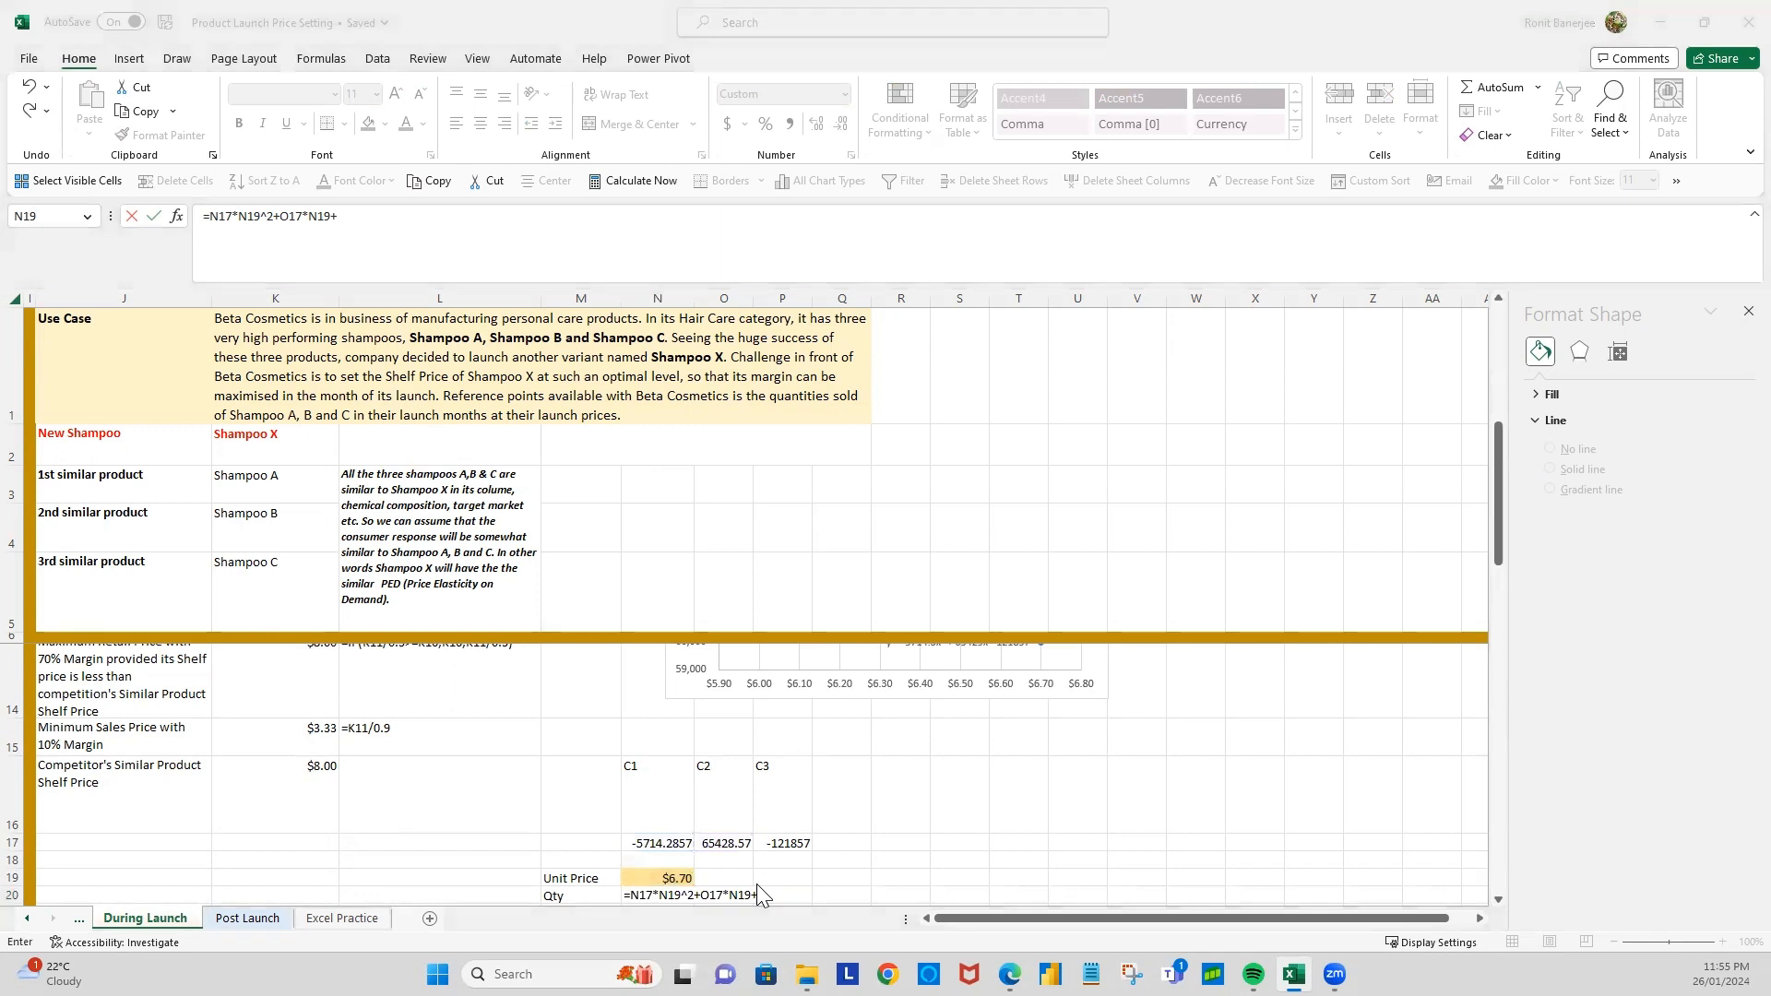
left_click(791, 844)
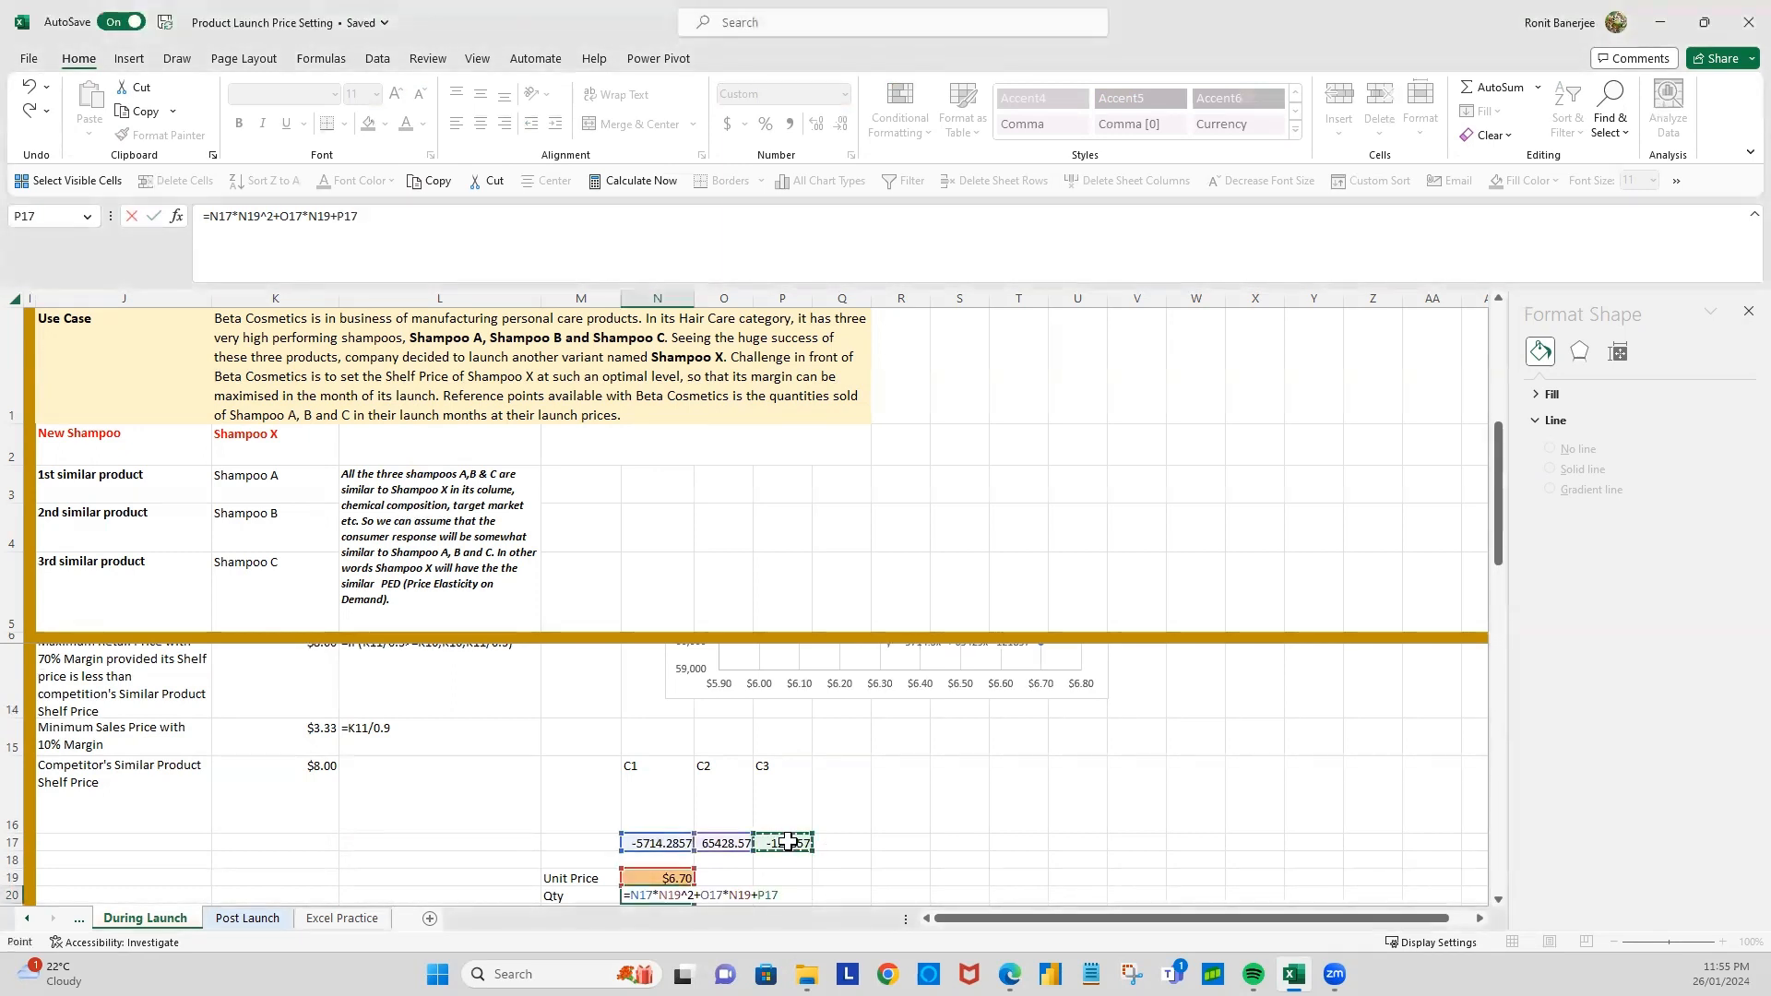
key("Return")
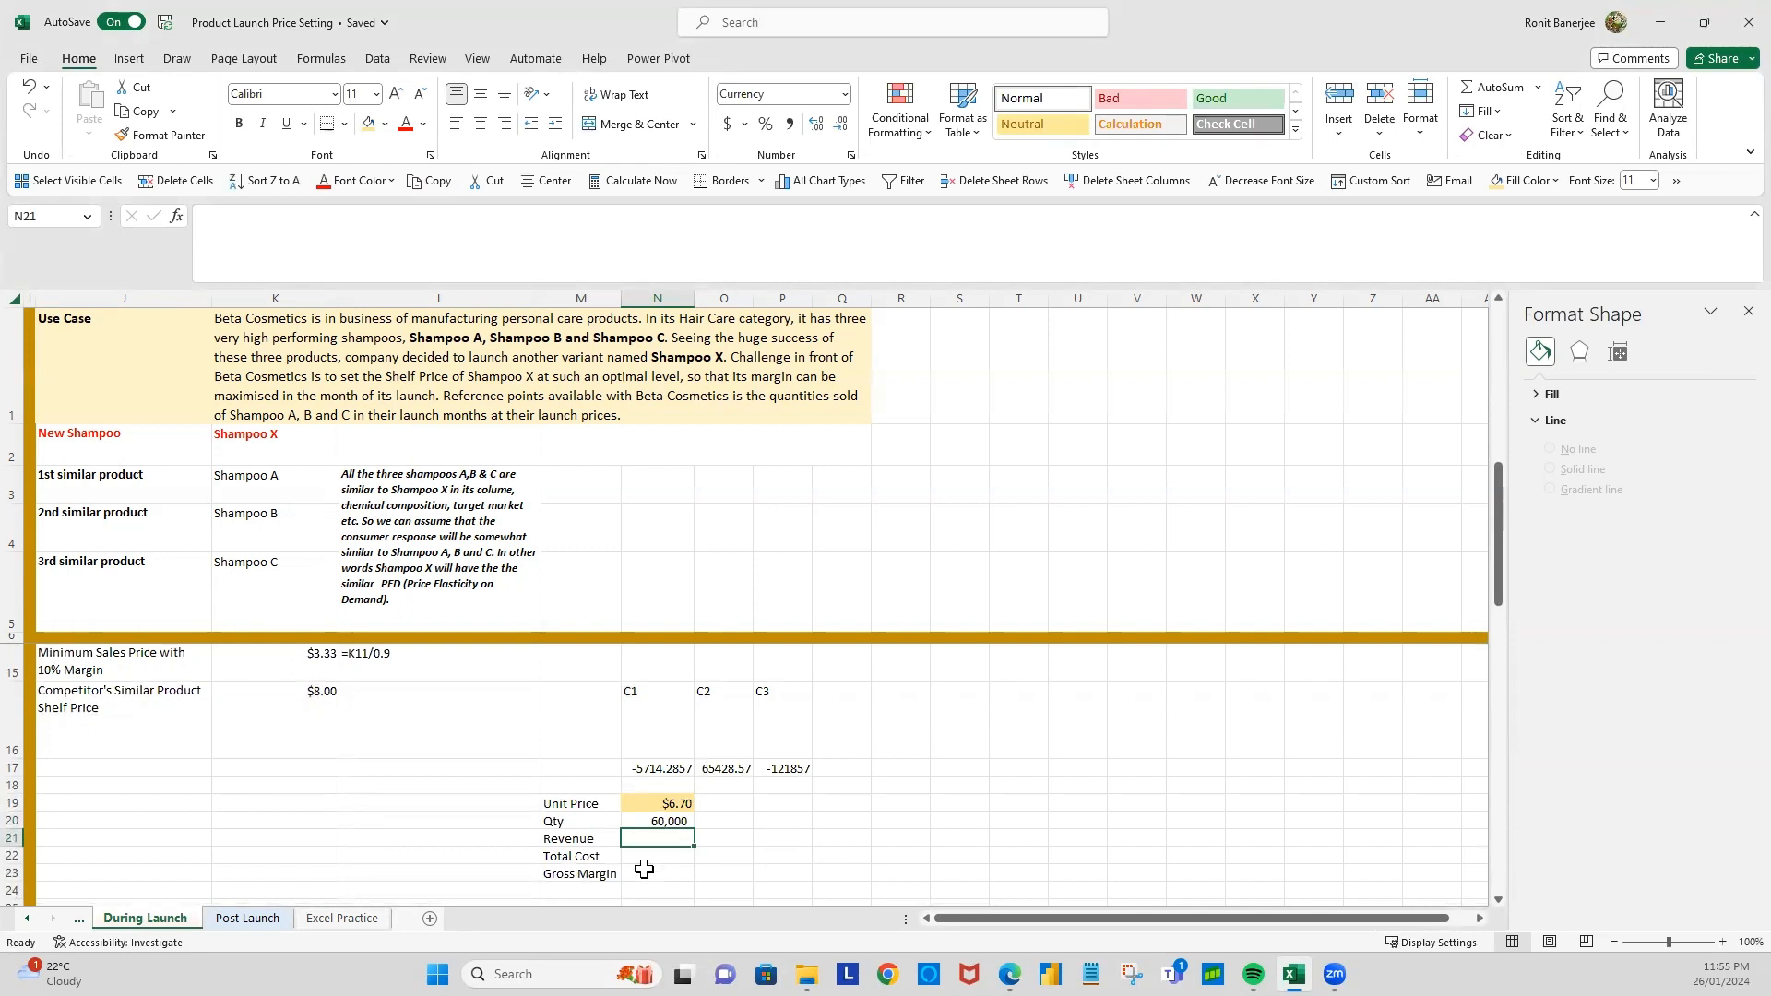
Step: Calculate the revenue in N21 by multiplying the quantity in N20 by the unit price in N19
type("=")
left_click(649, 821)
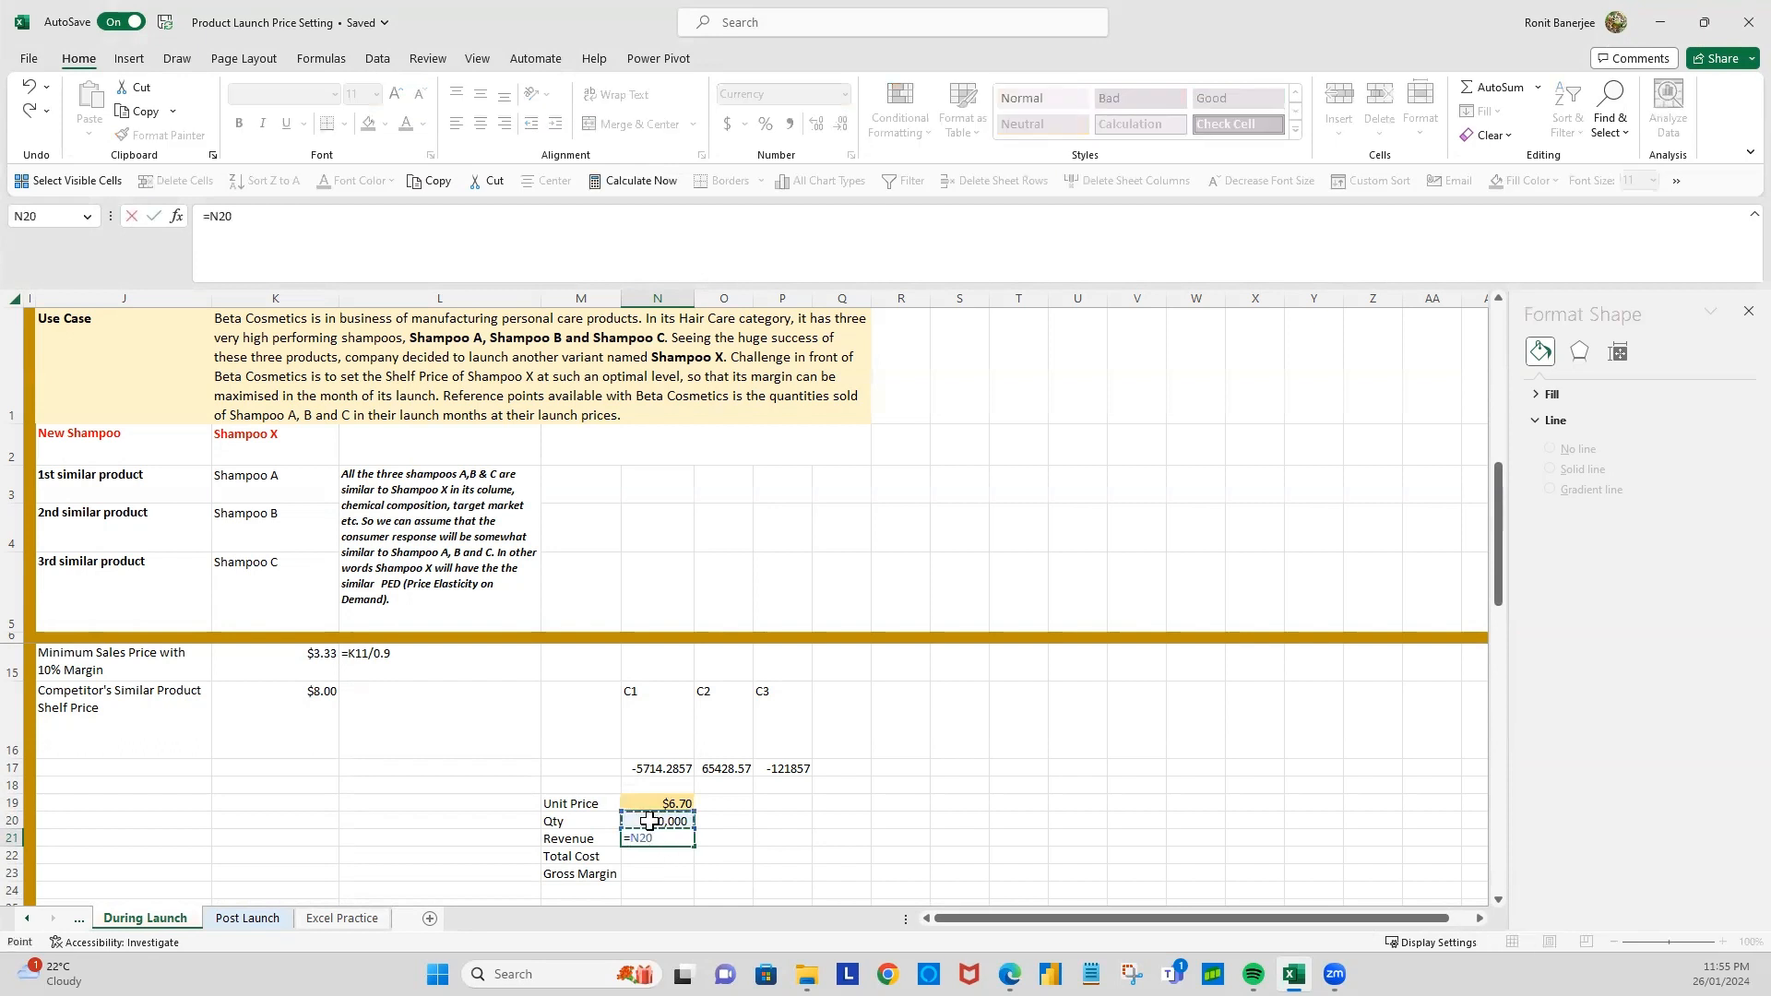
type("*")
left_click(653, 802)
key("Return")
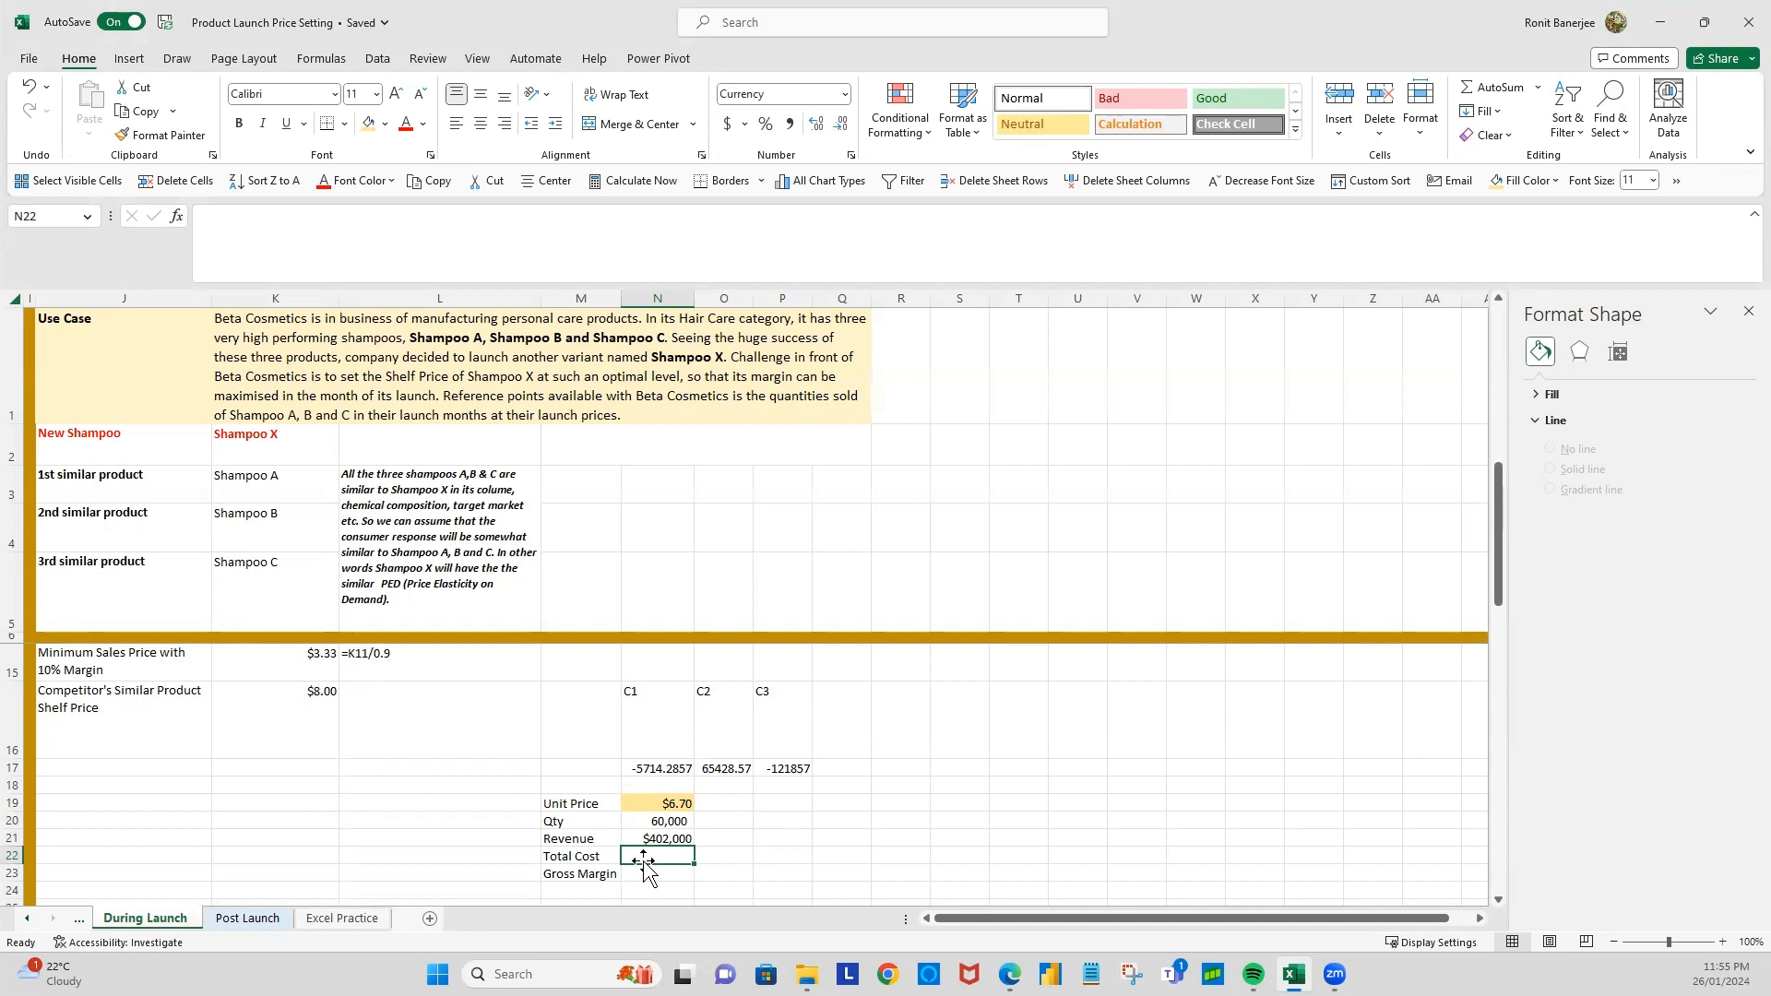
Step: Calculate the total cost in N22 by multiplying the quantity in N20 by Shampoo X's unit cost price in K11
type("=")
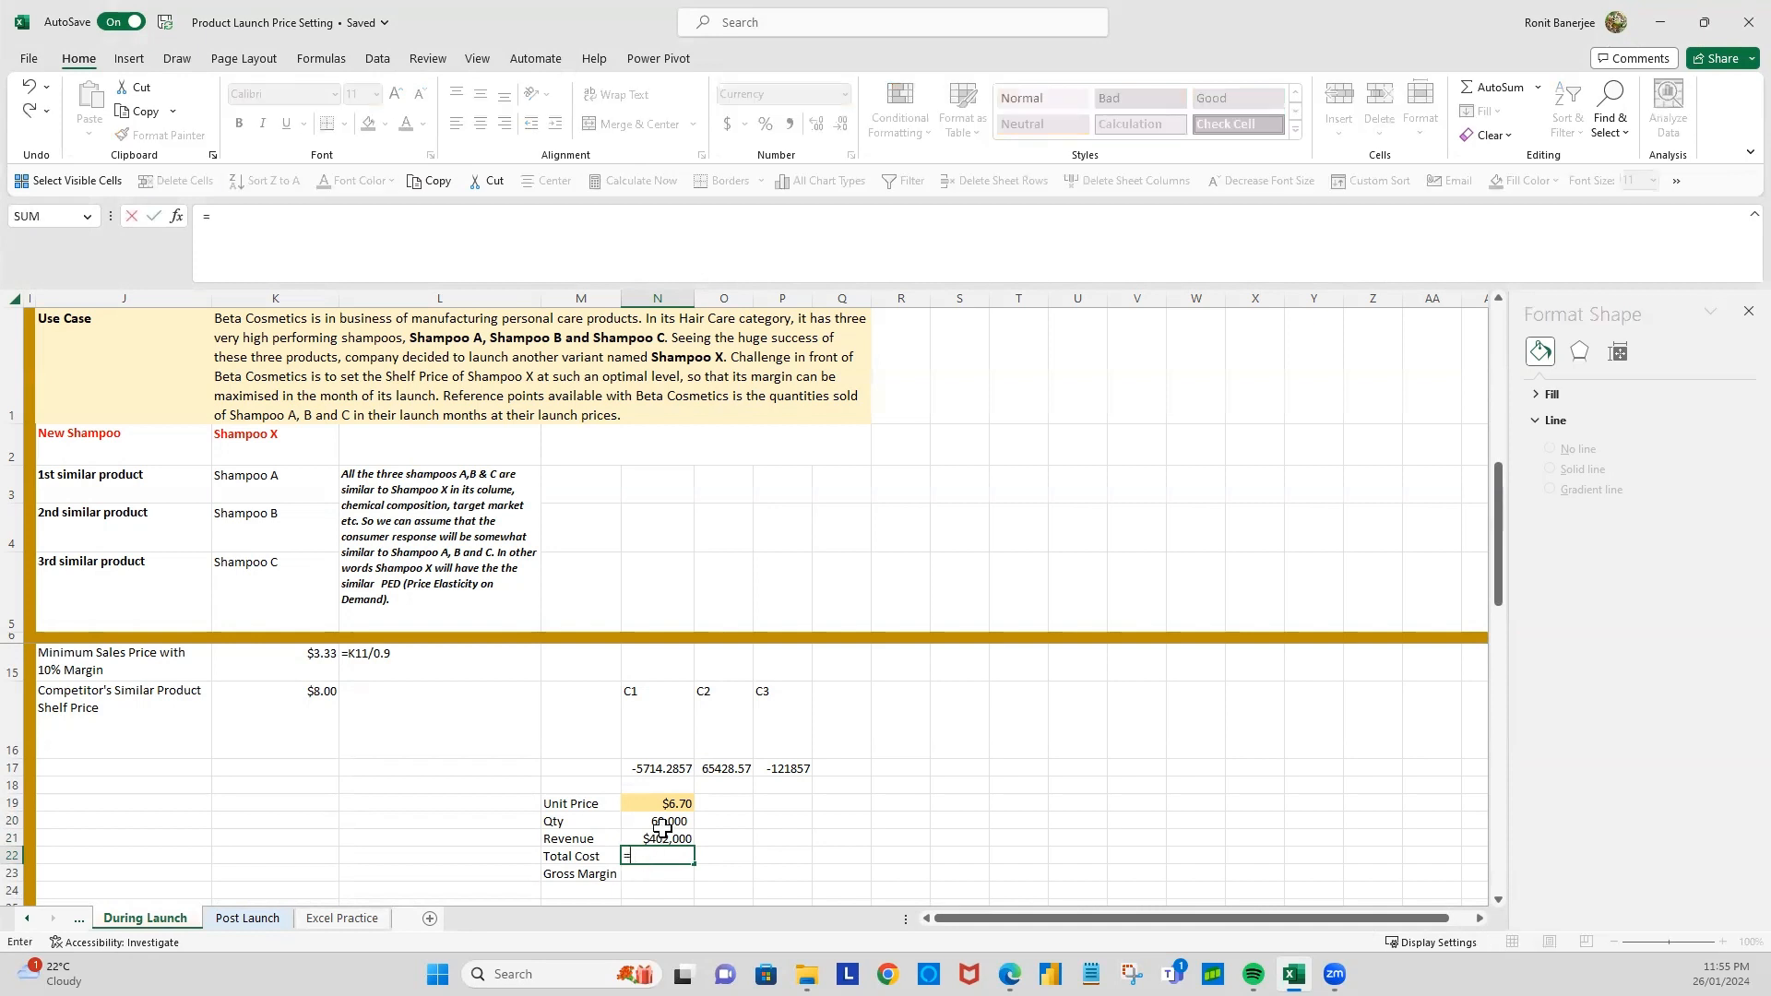
left_click(662, 824)
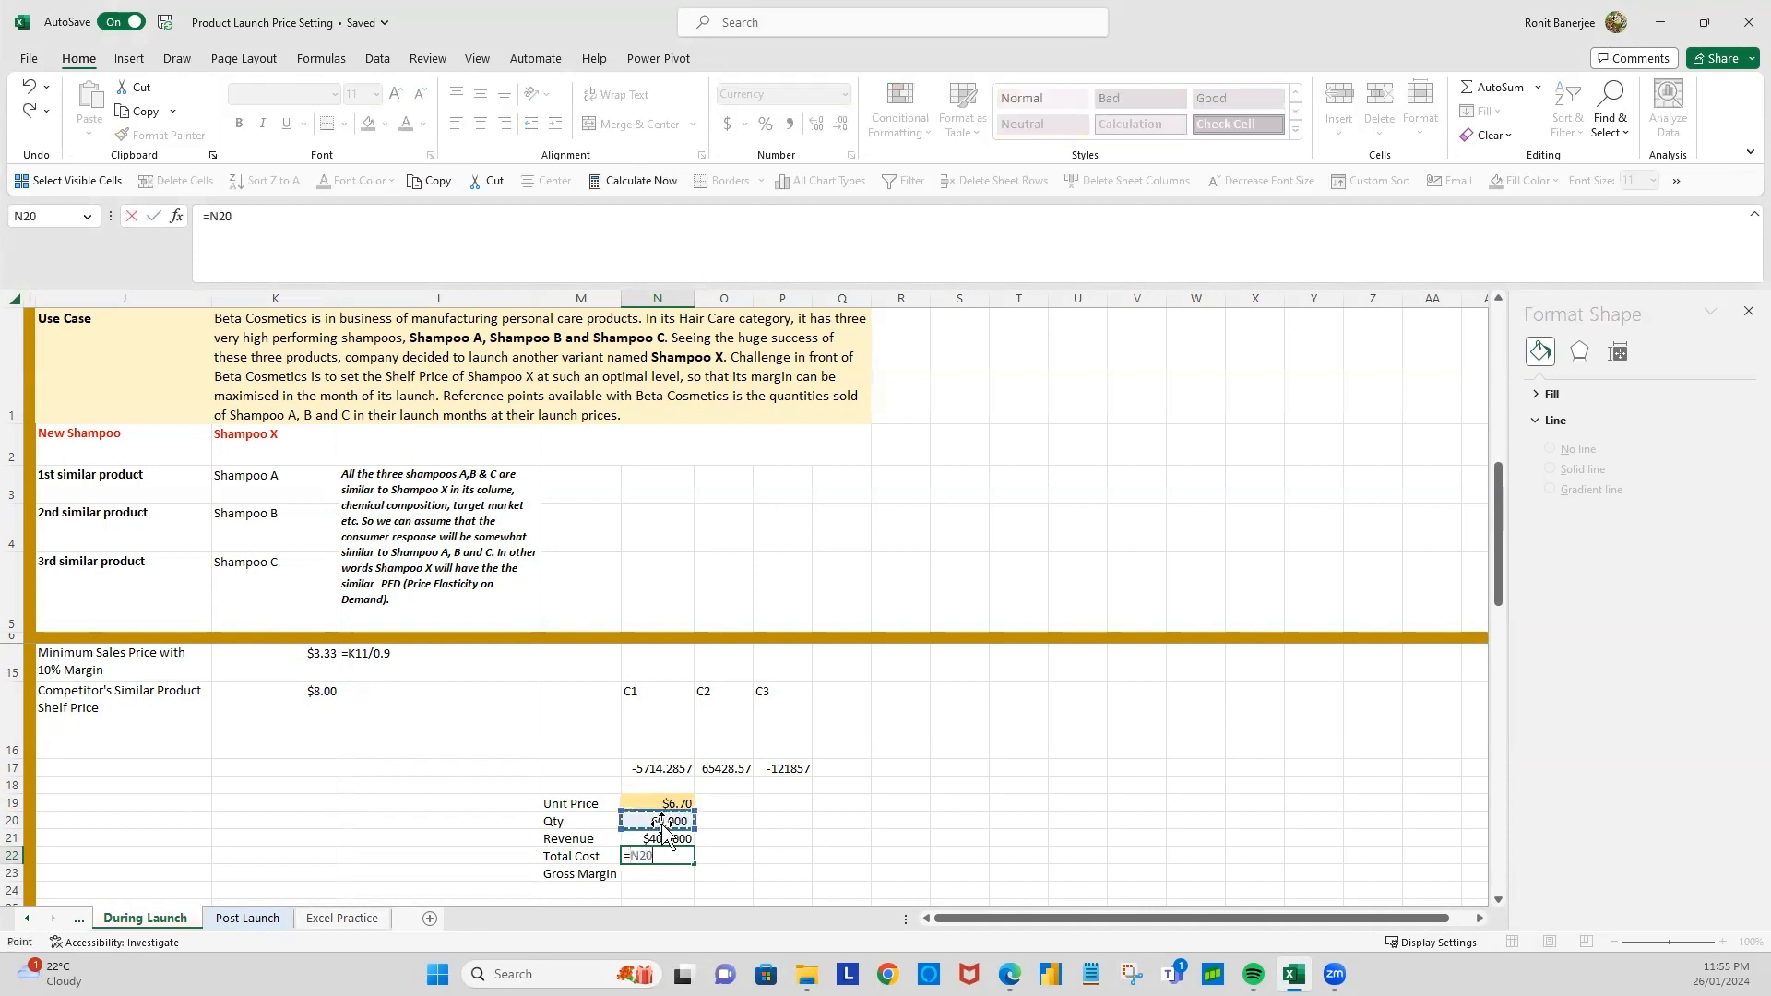
type("*")
scroll(514, 696, "up", 3)
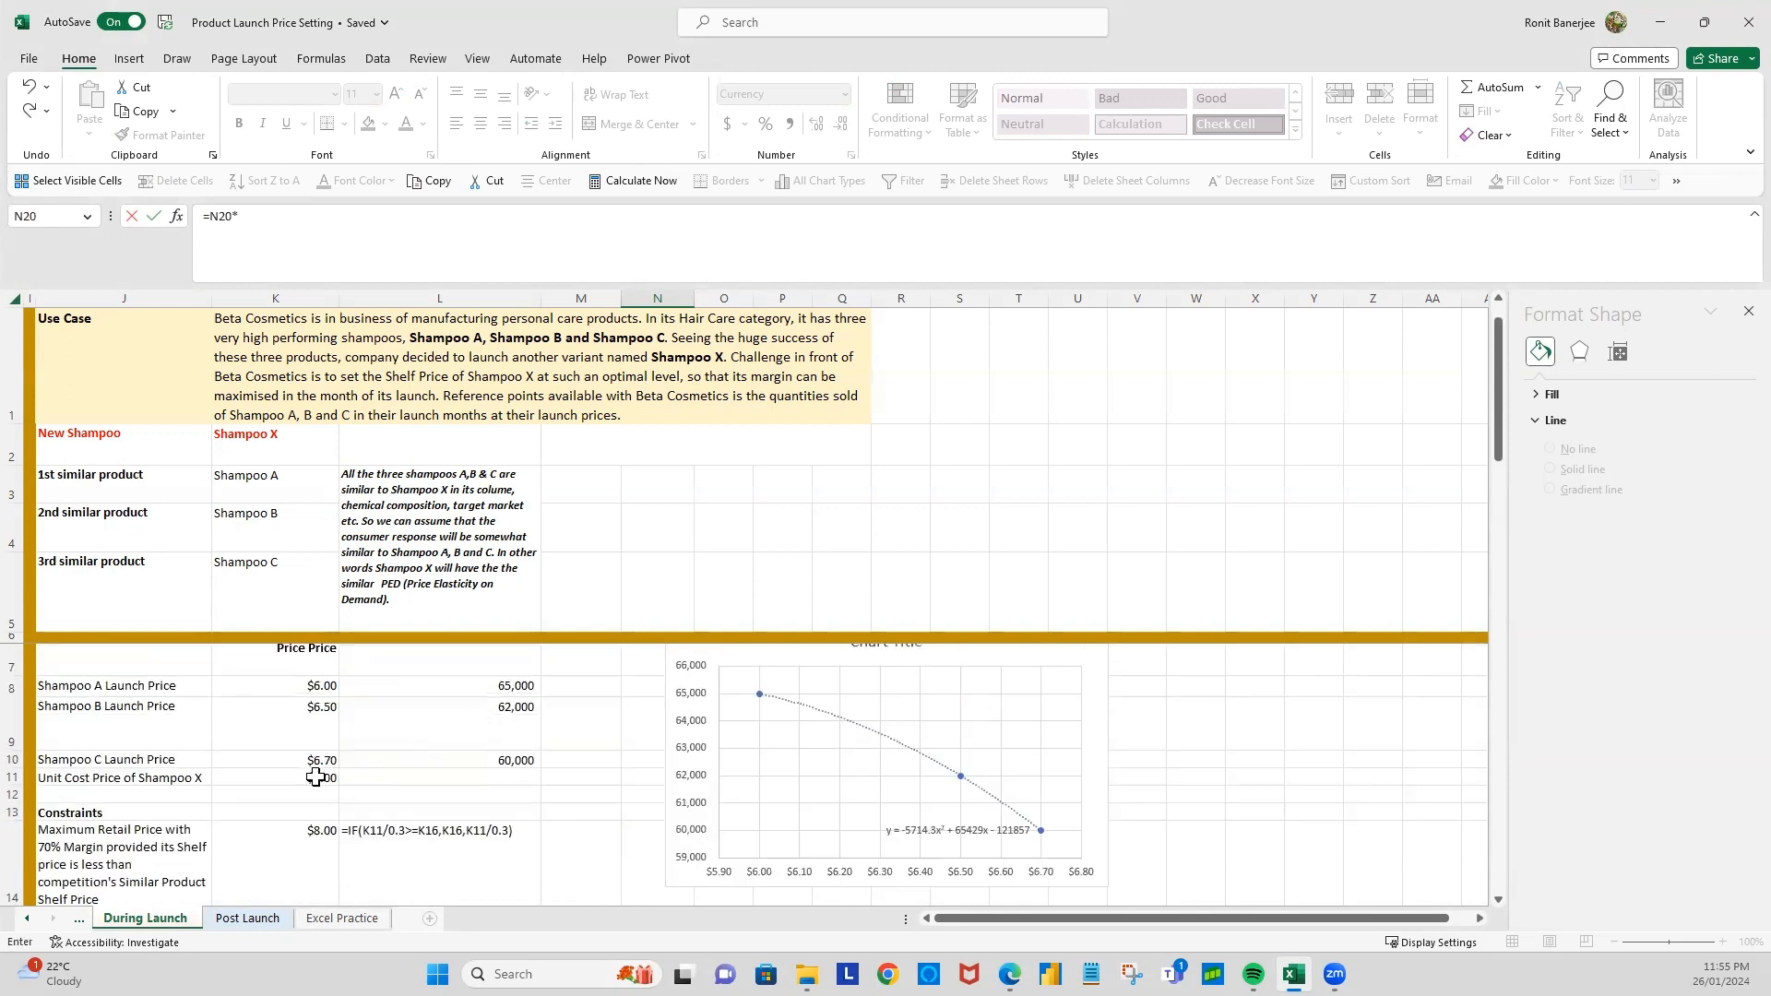
left_click(316, 778)
key("Return")
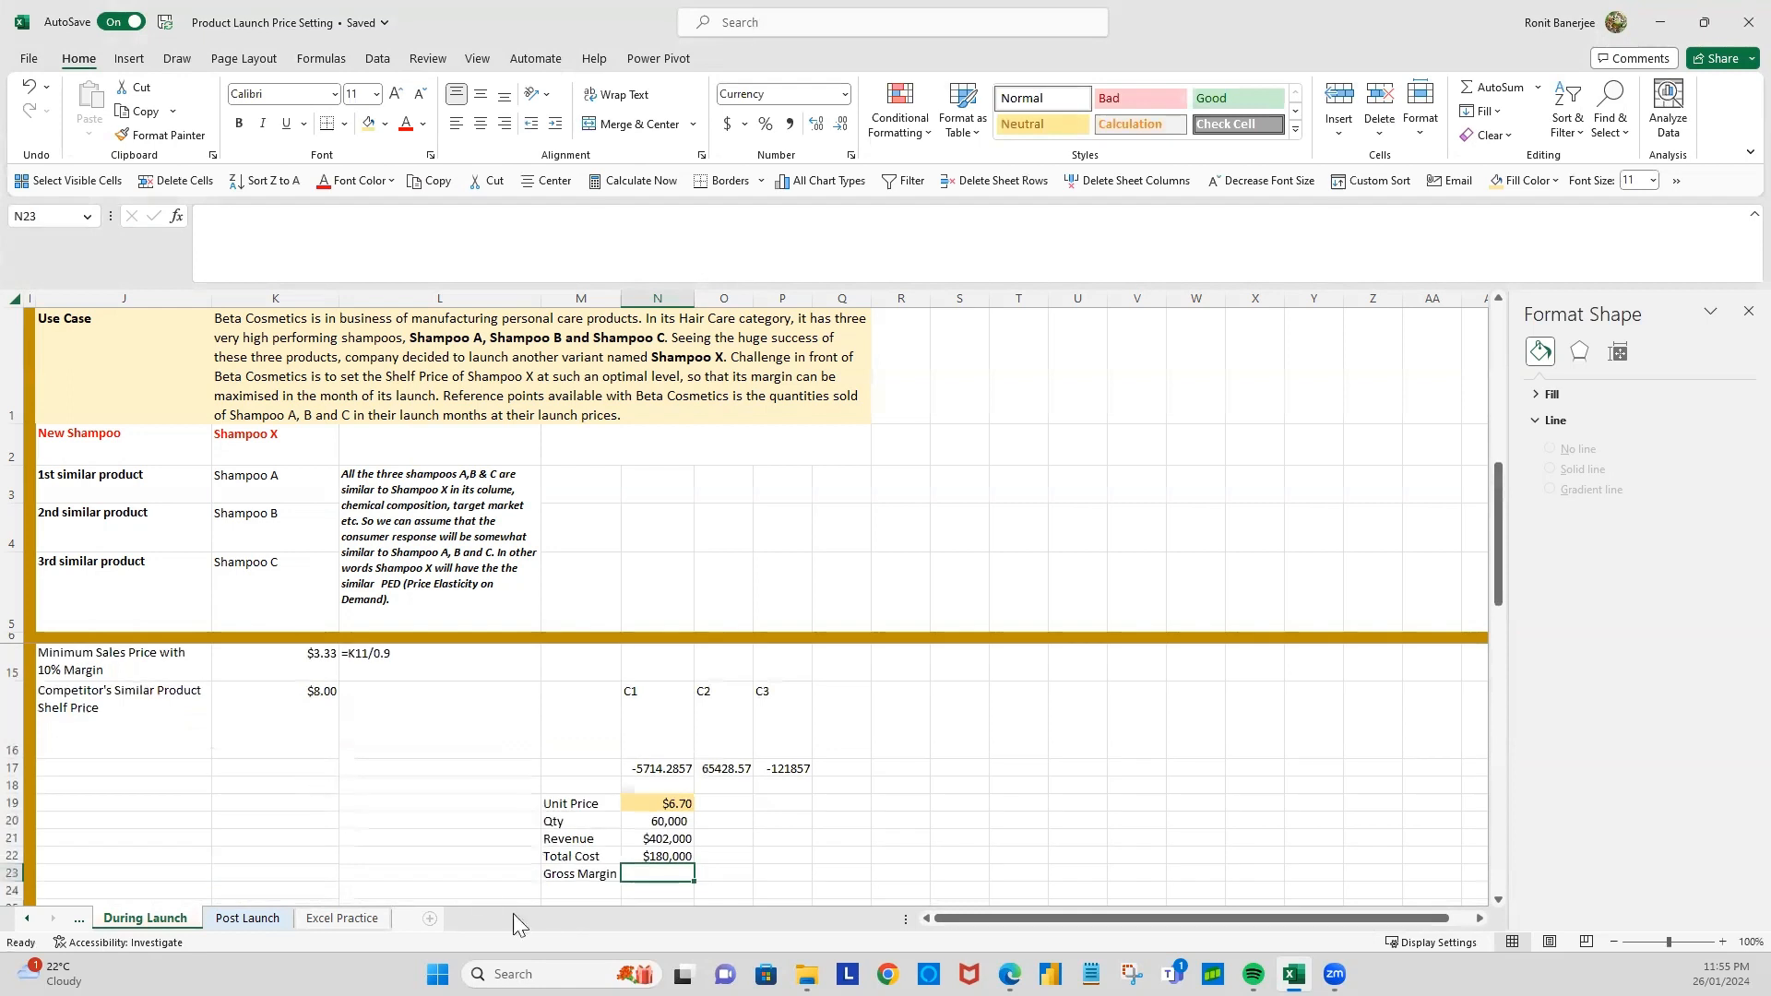
Step: Calculate the gross margin in N23 by subtracting the total cost from the revenue with =N21-N22
scroll(625, 875, "down", 1)
type("=")
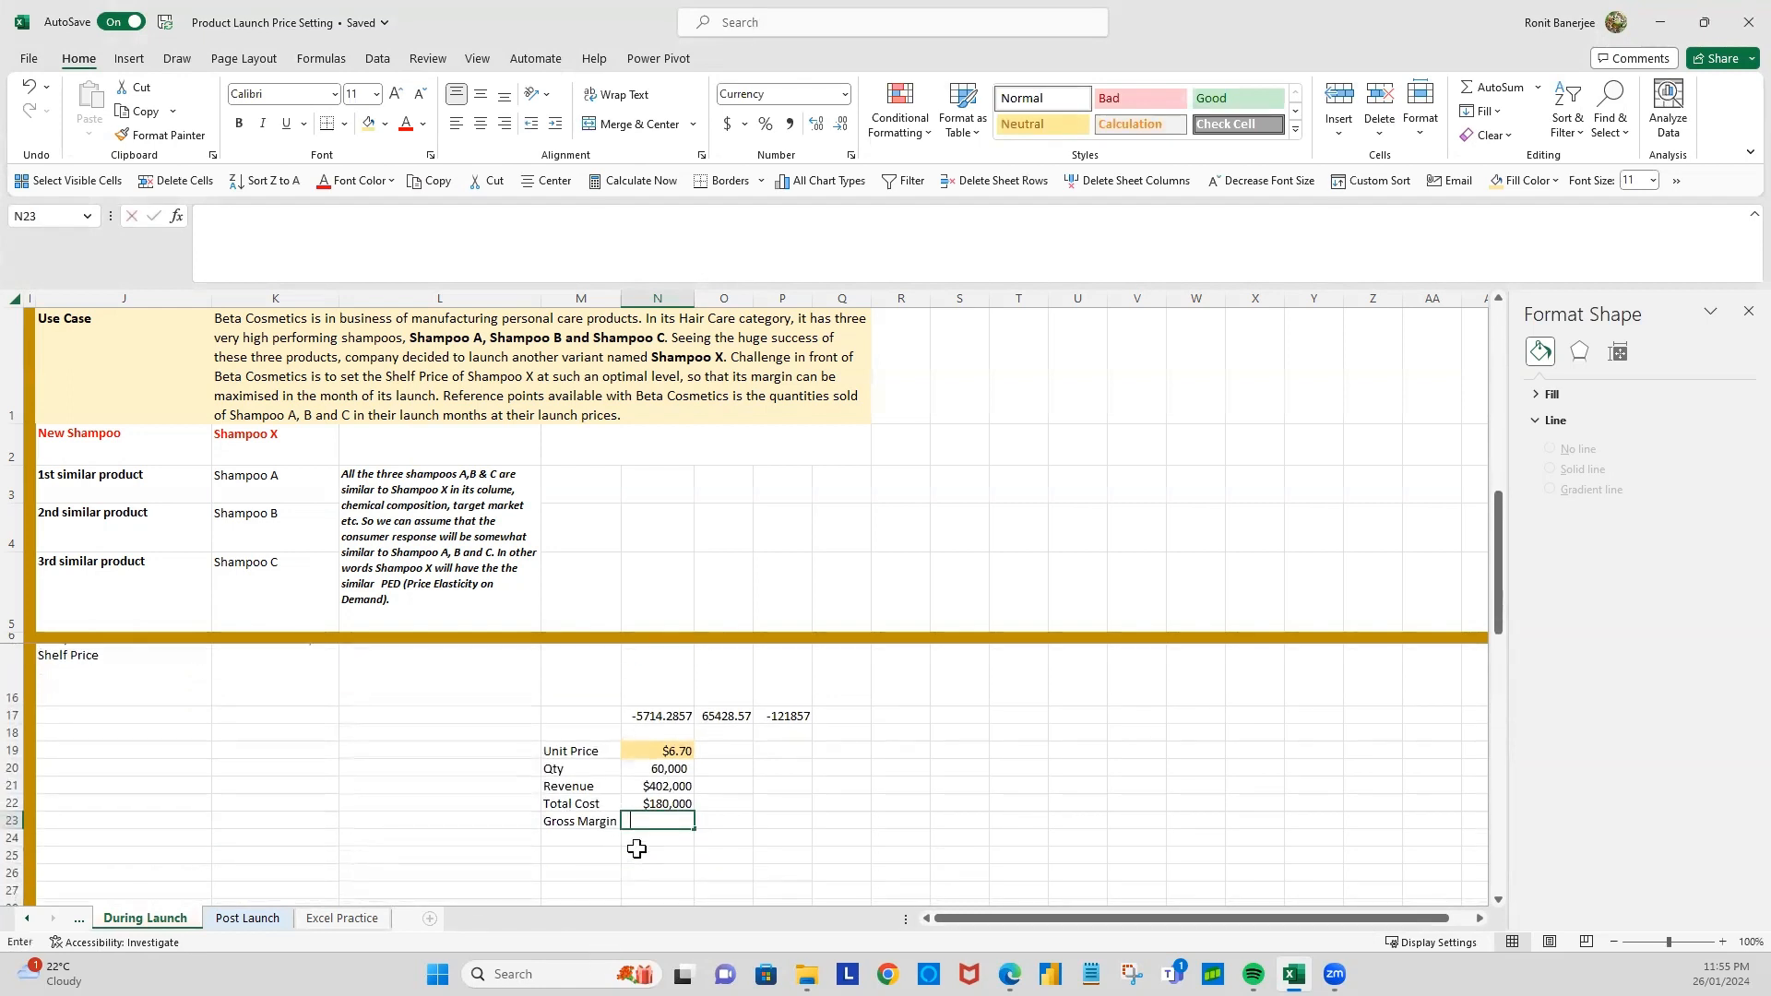
left_click(680, 787)
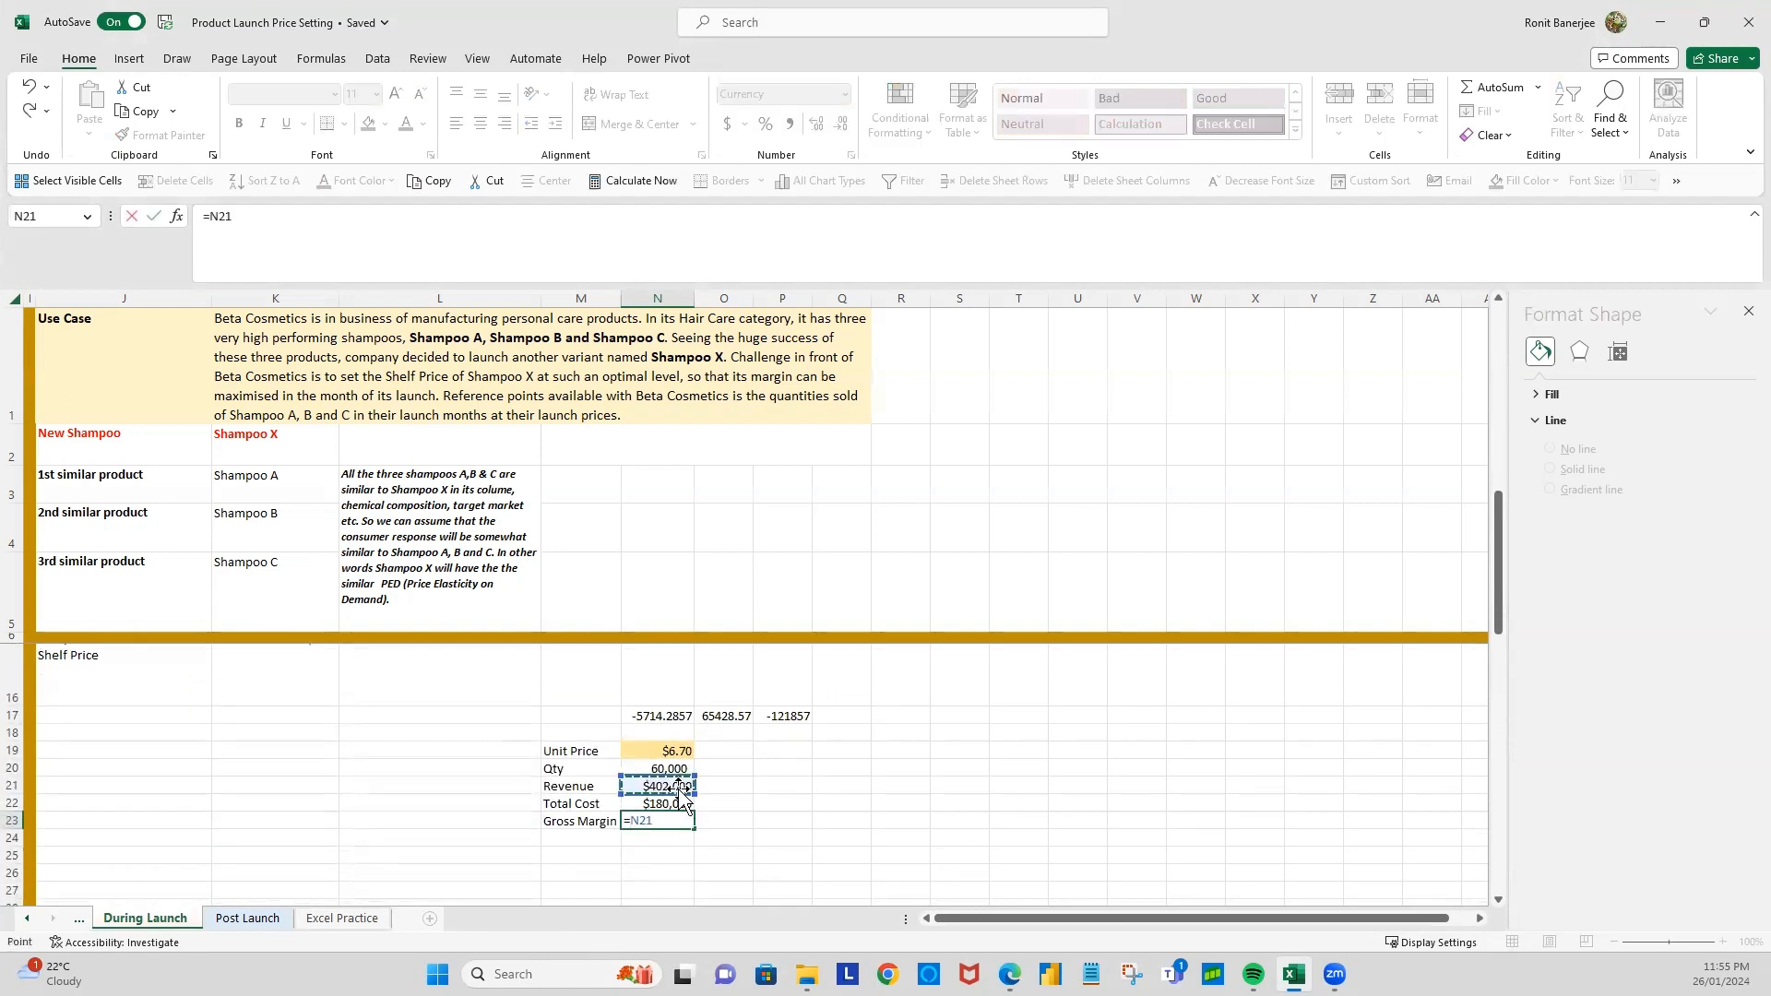
type("-")
left_click(652, 805)
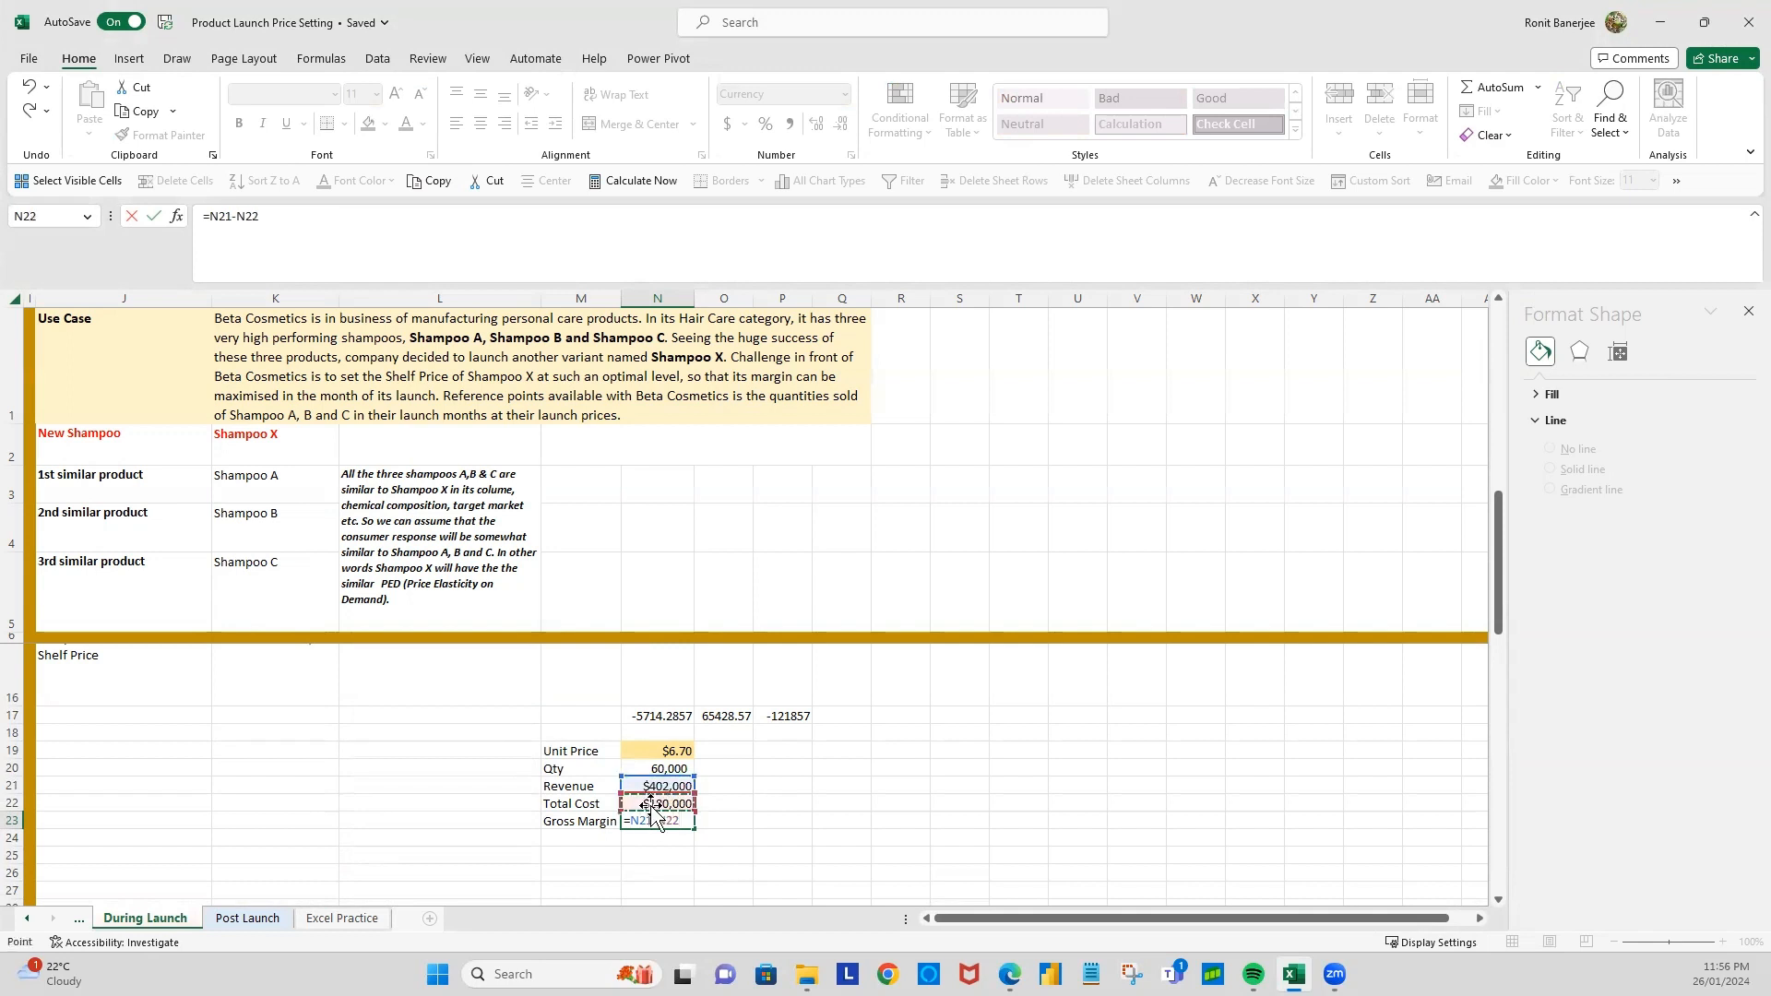
key("Return")
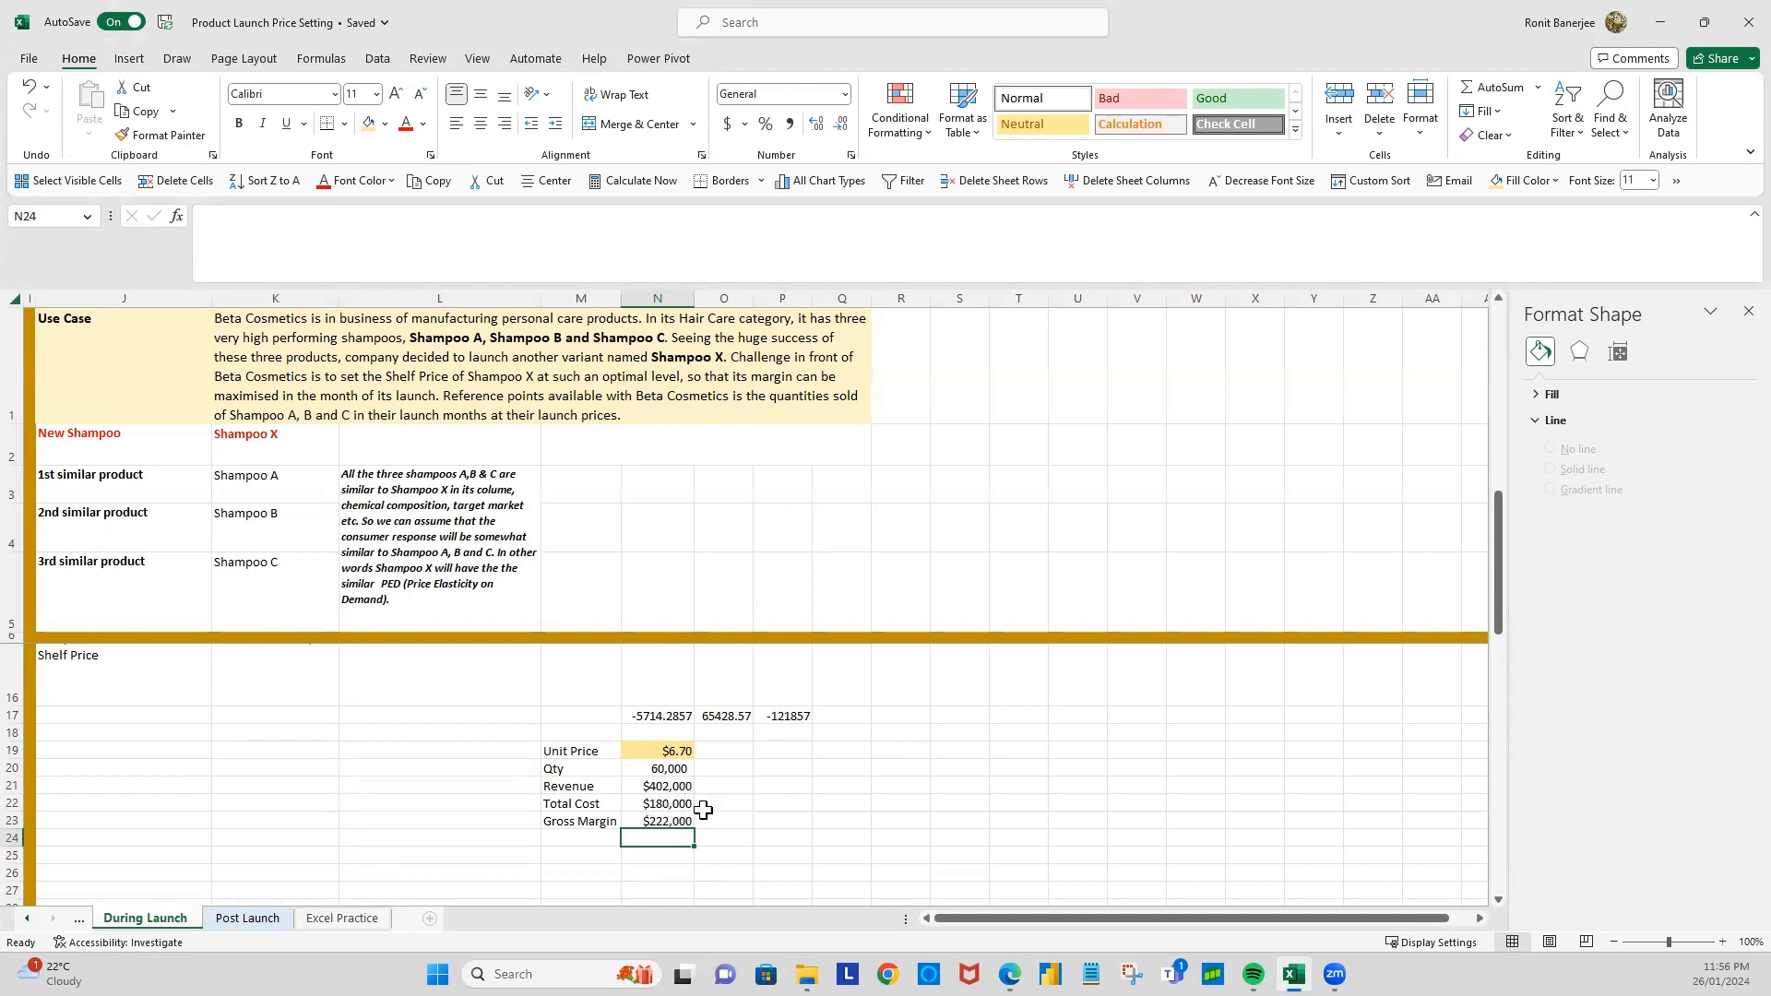
Step: Inspect the unit price and gross margin formulas, and check in the Excel add-ins list whether the Solver Add-in is enabled
left_click(660, 751)
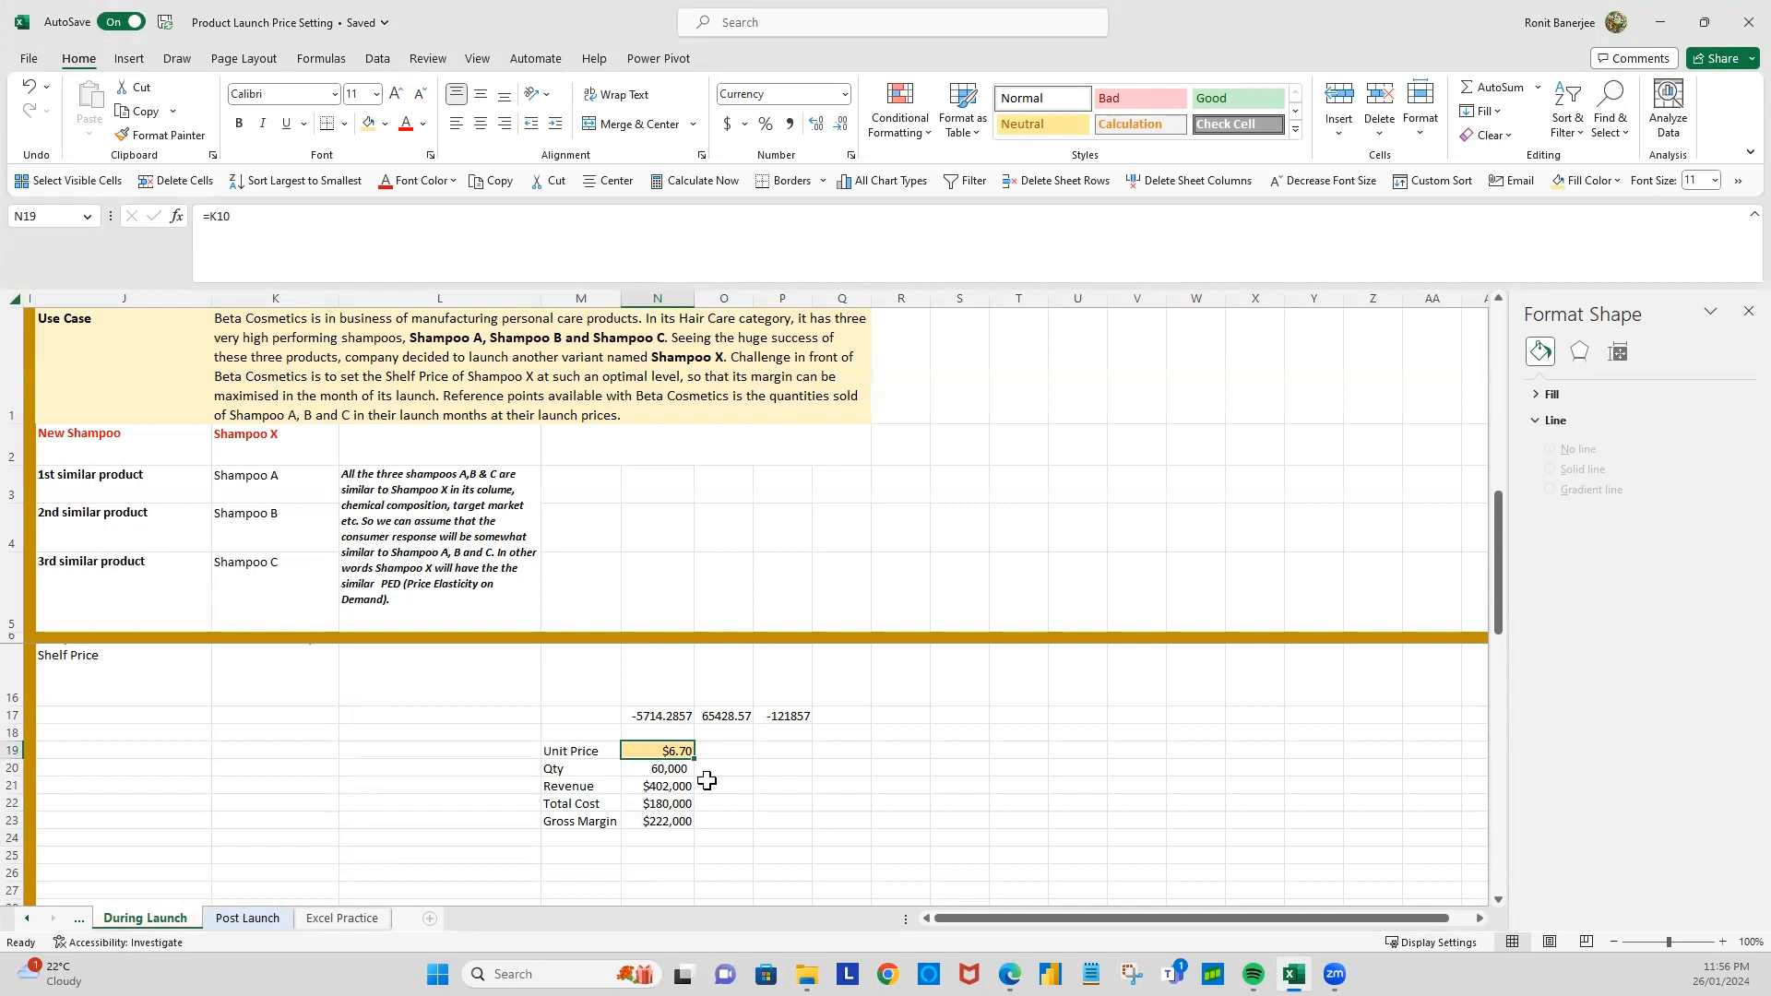
left_click(658, 818)
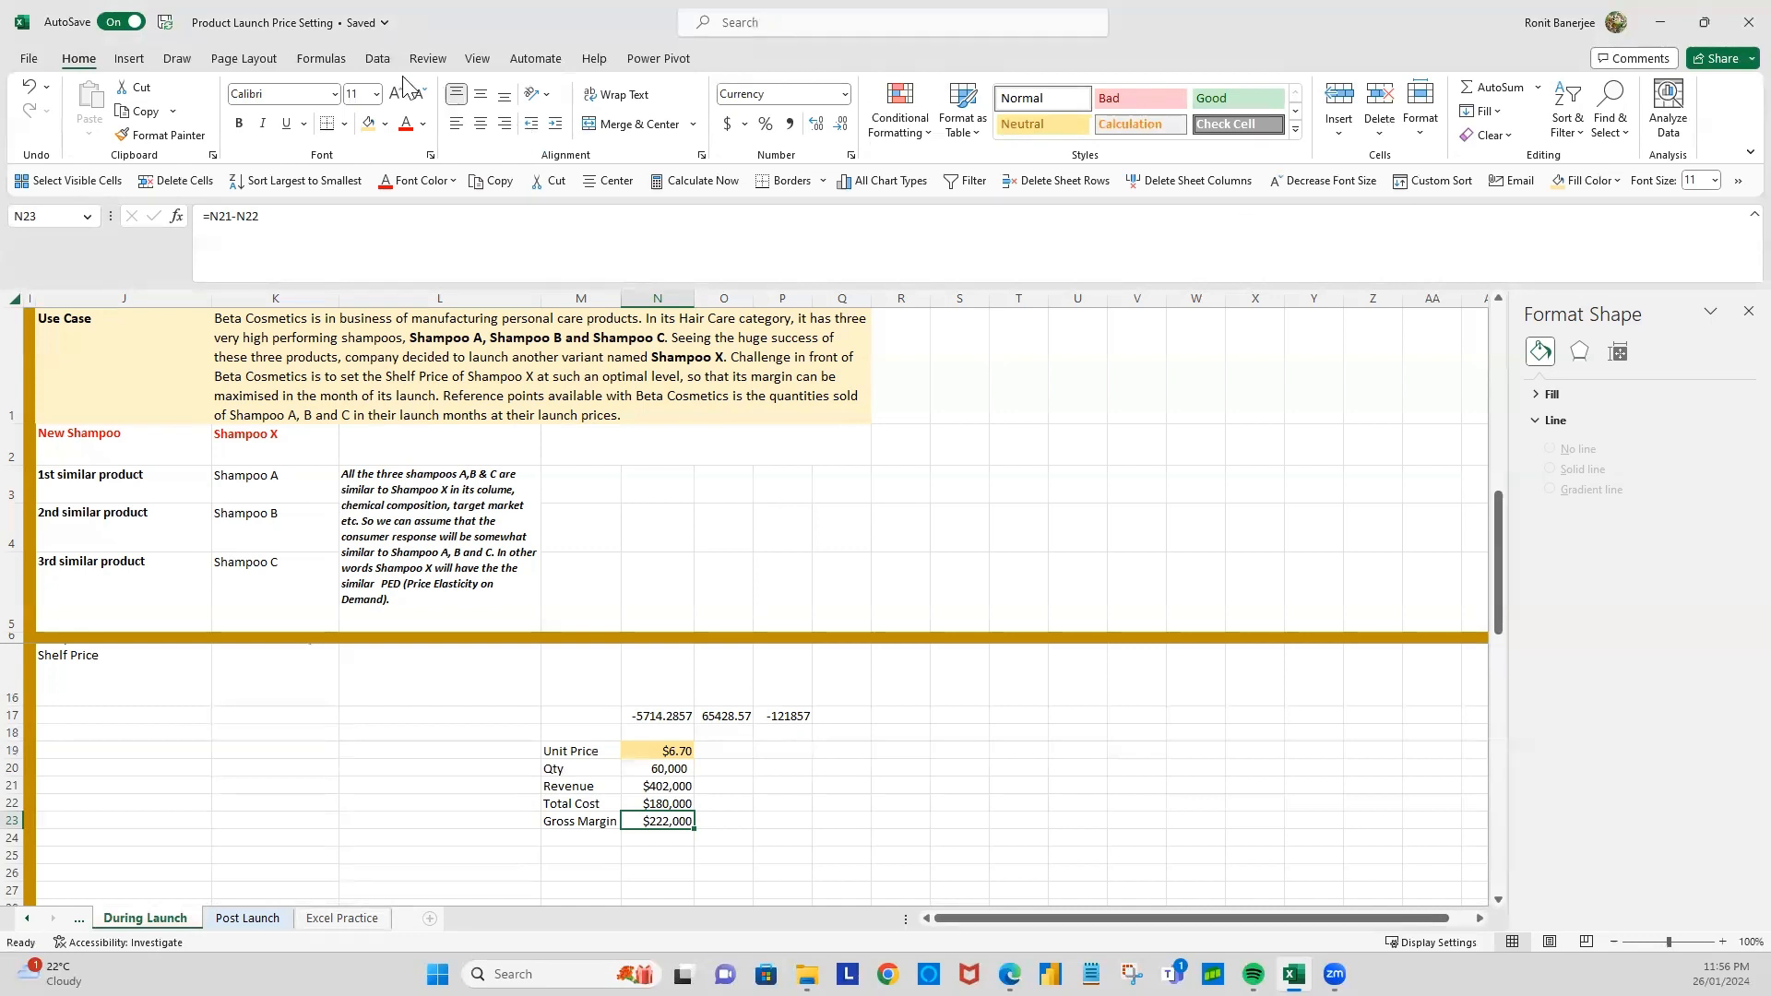
left_click(378, 60)
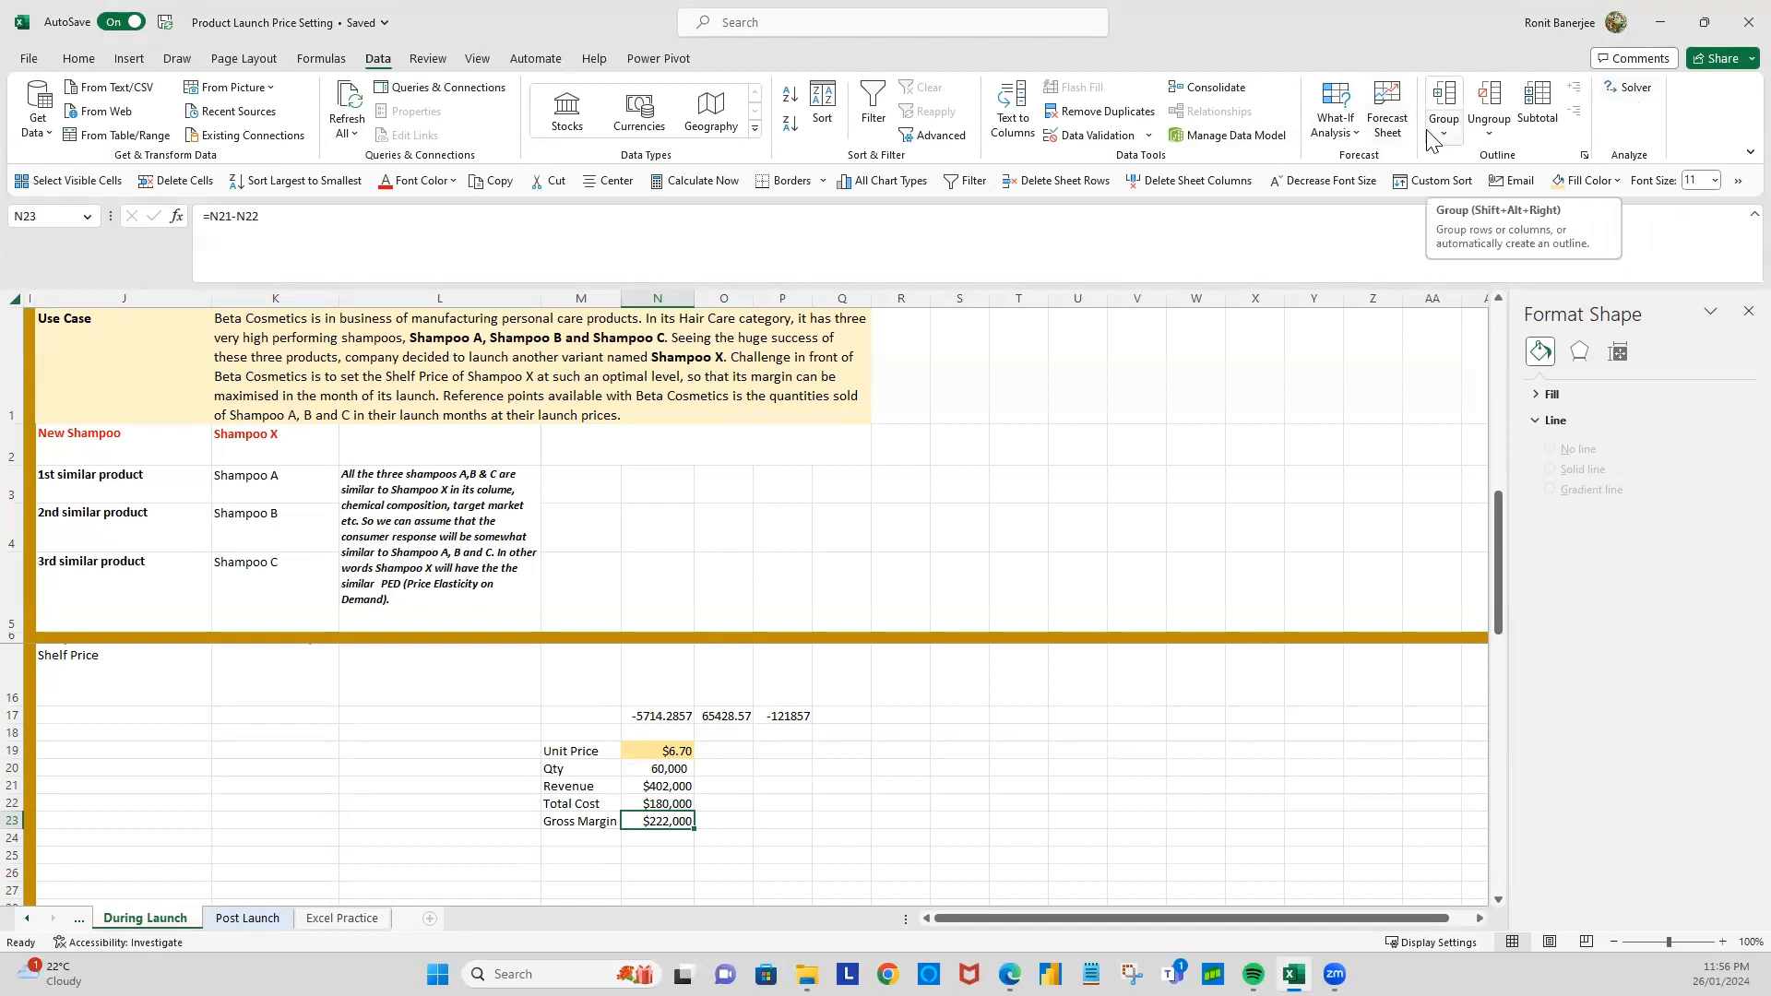
left_click(29, 59)
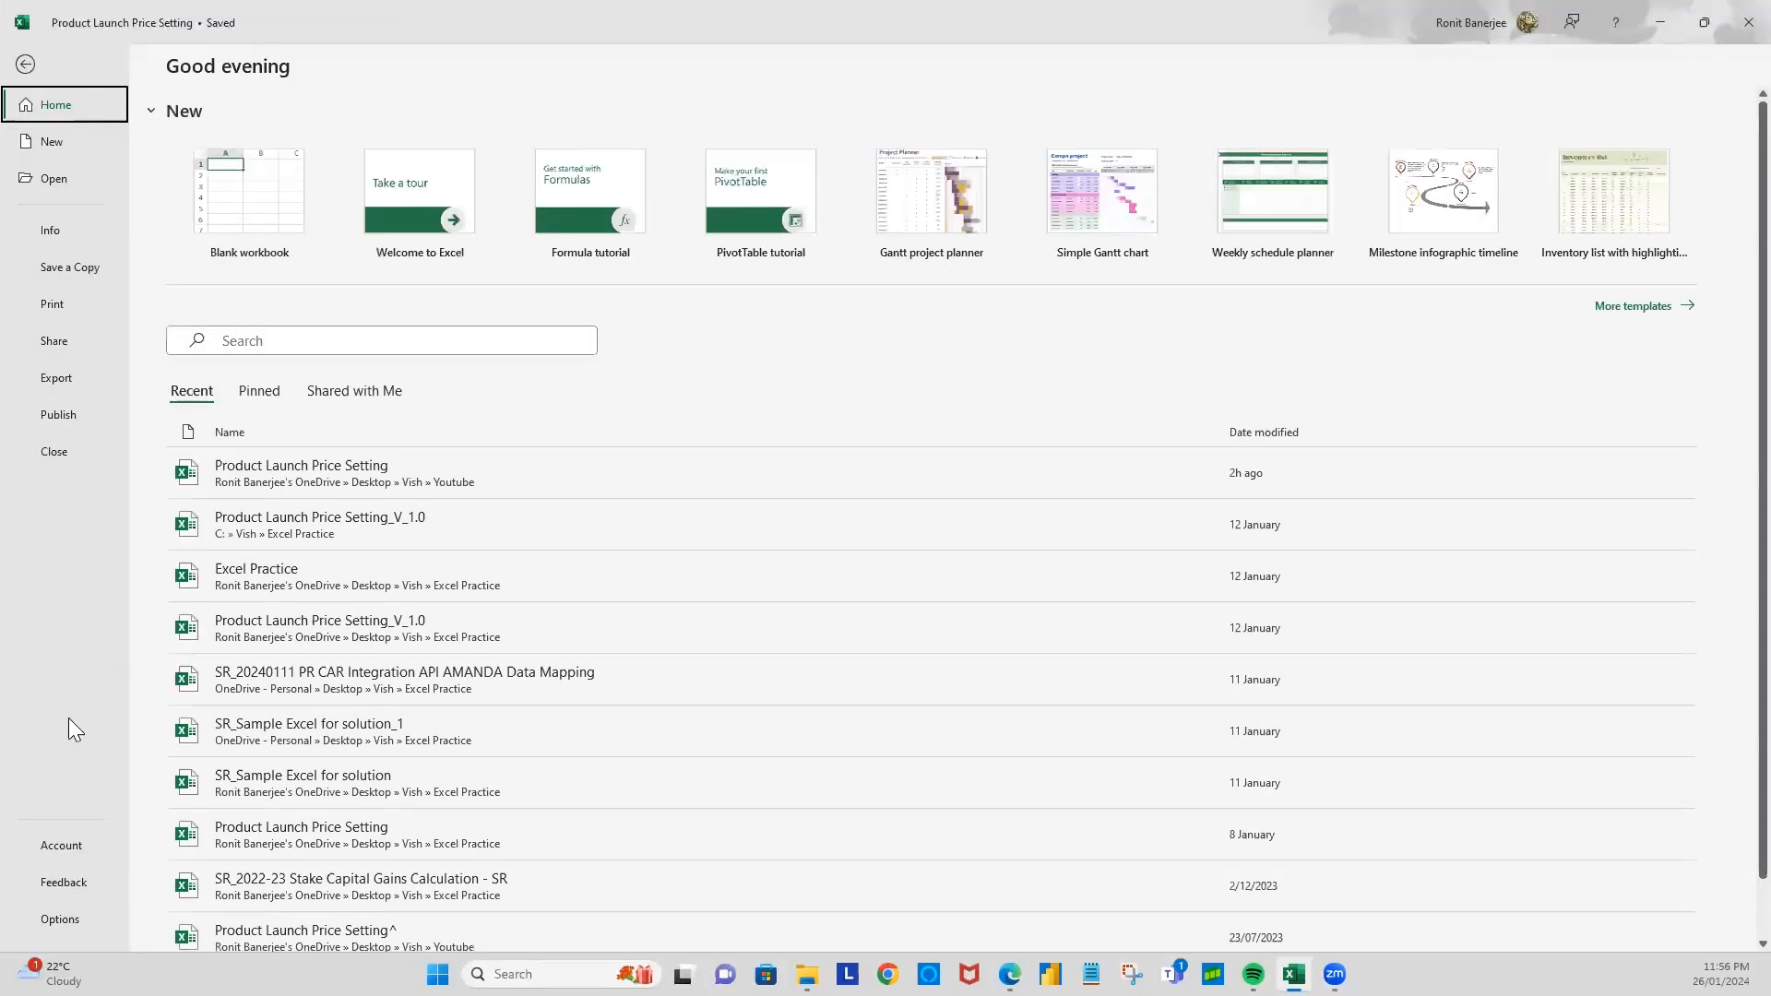
left_click(61, 920)
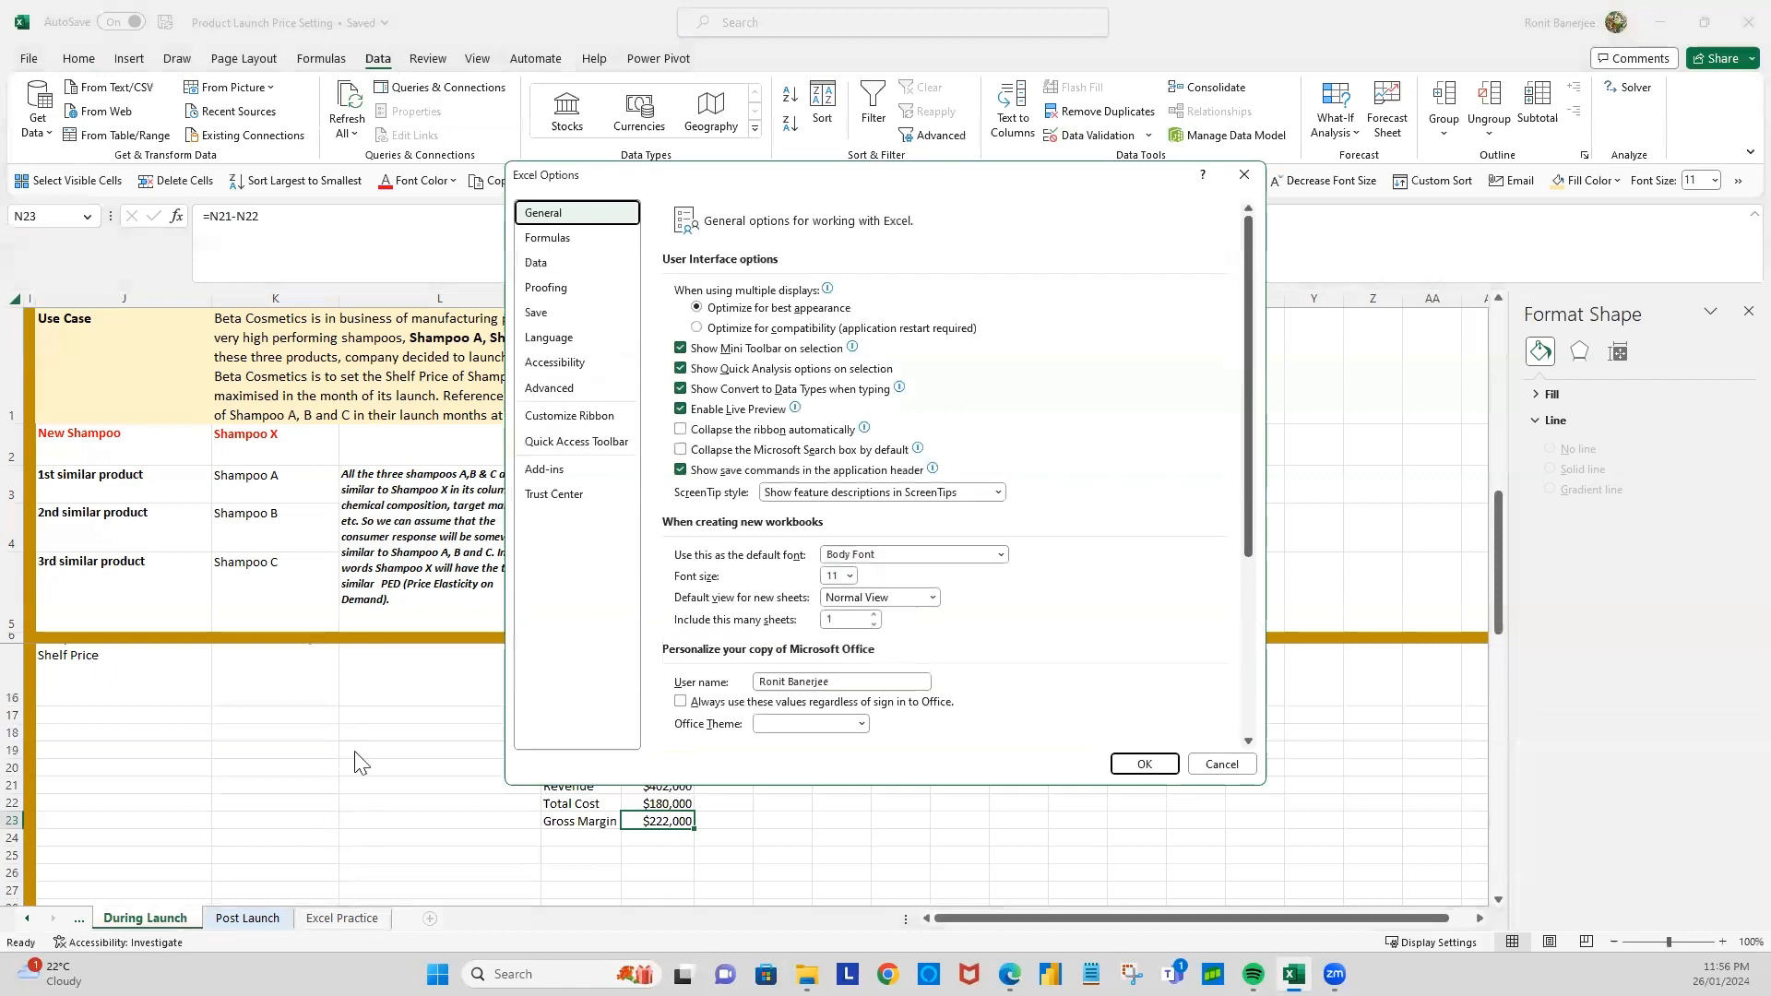
left_click(550, 473)
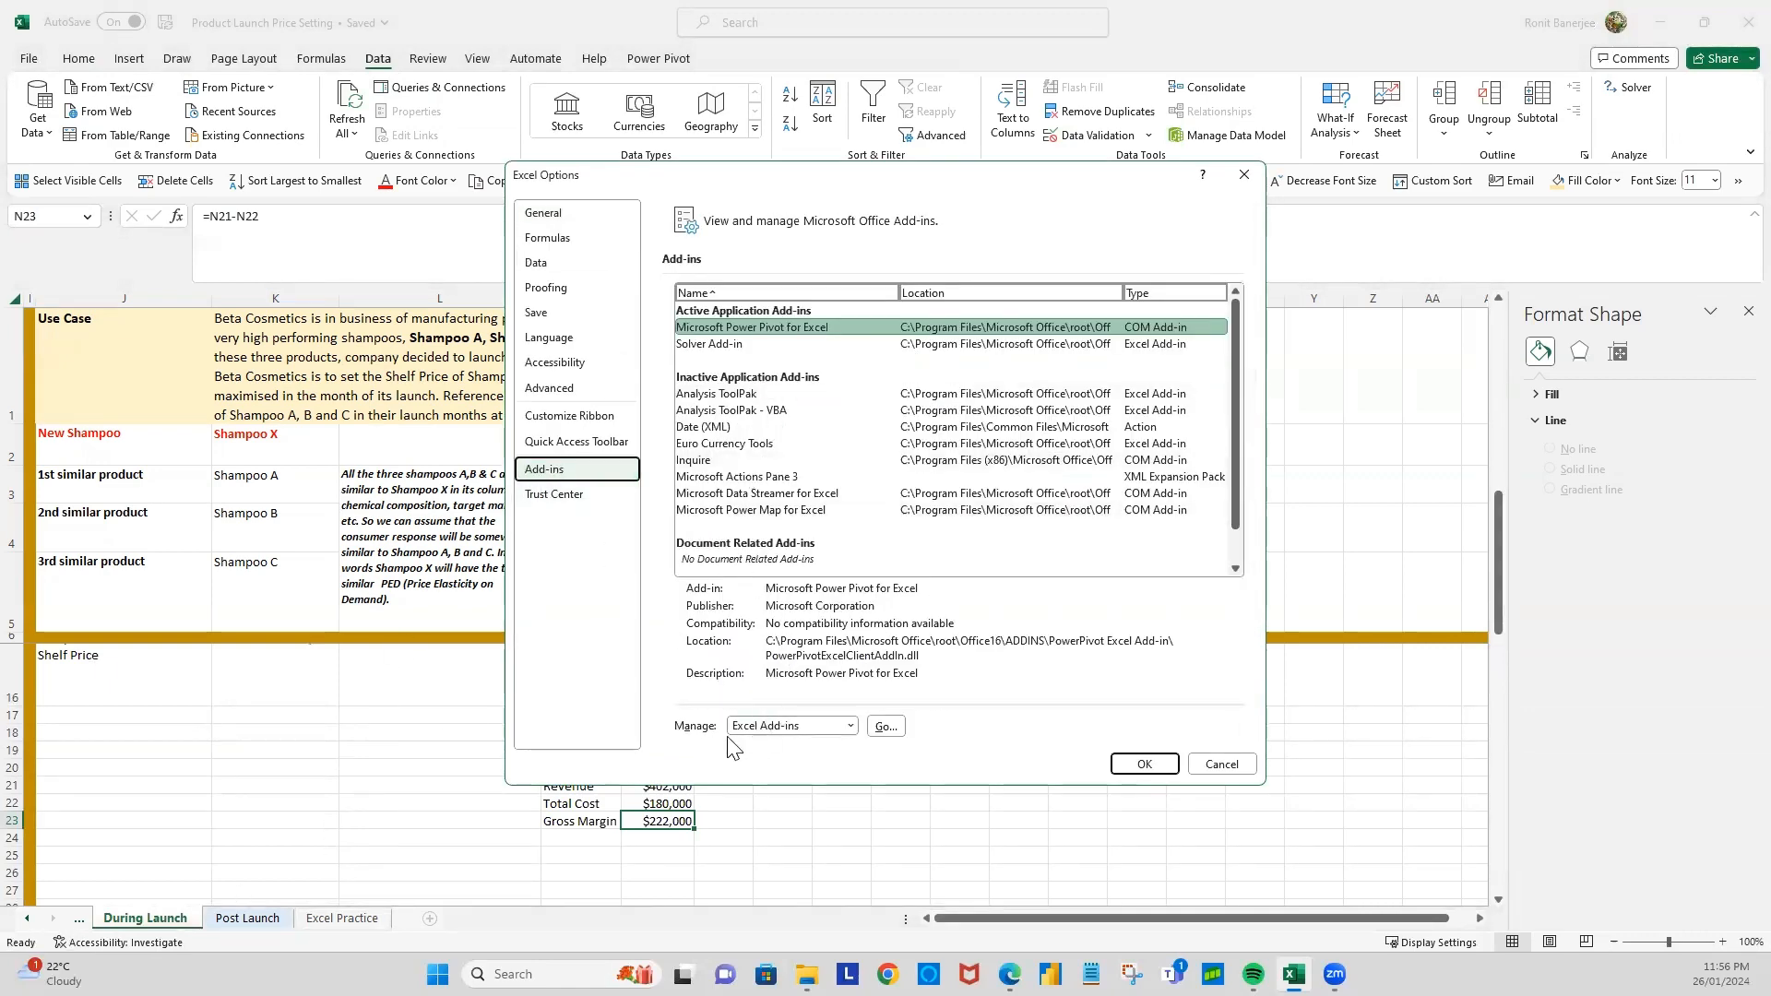
left_click(886, 726)
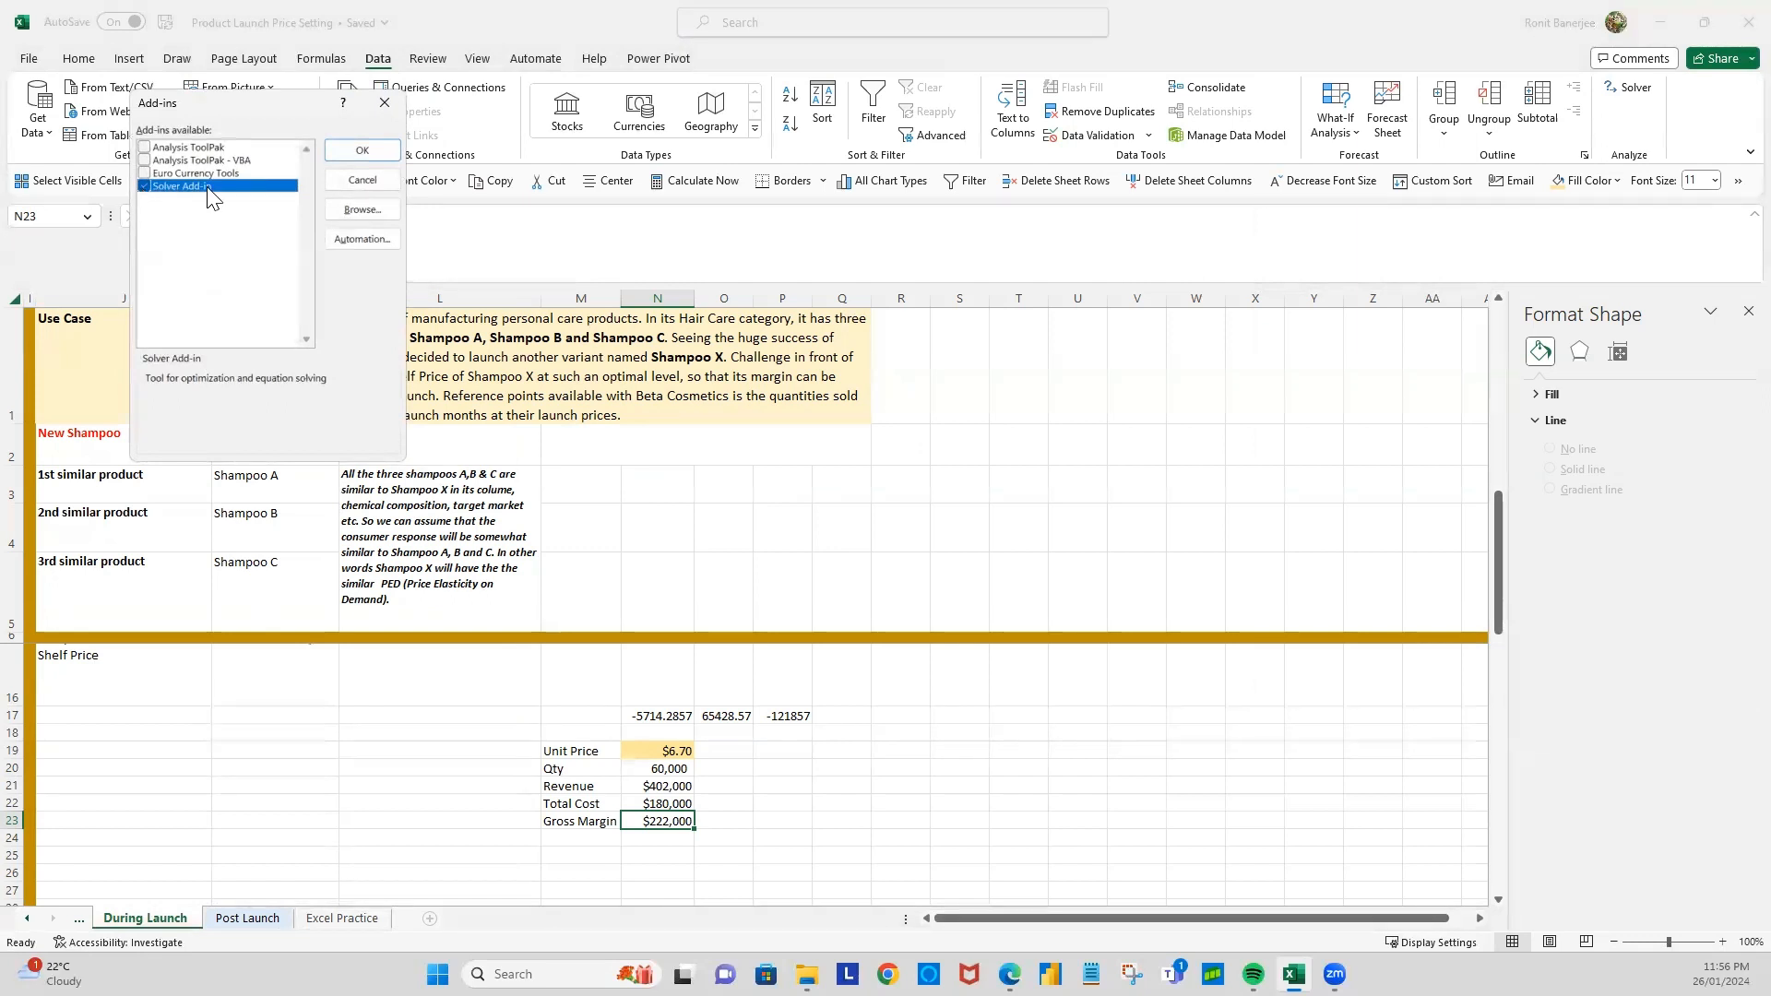
left_click(382, 103)
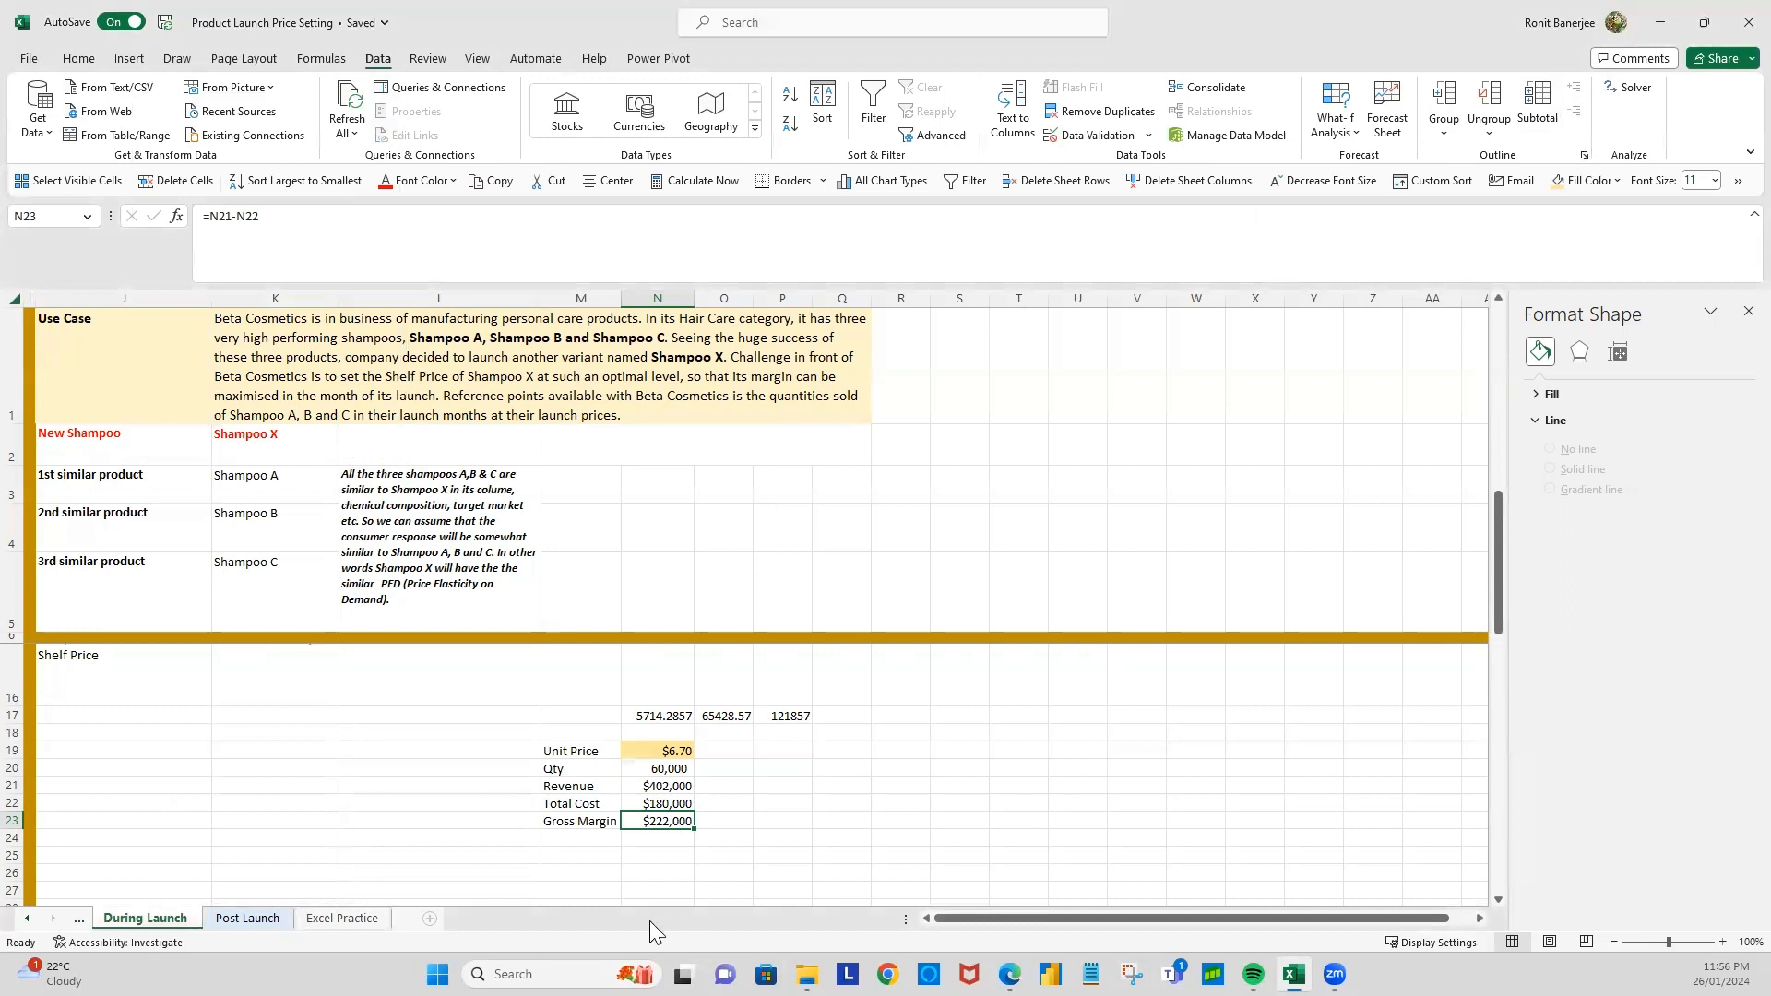
Step: Set up Solver to maximise the gross margin in $N$23 by changing the unit price in $N$19
left_click(1633, 93)
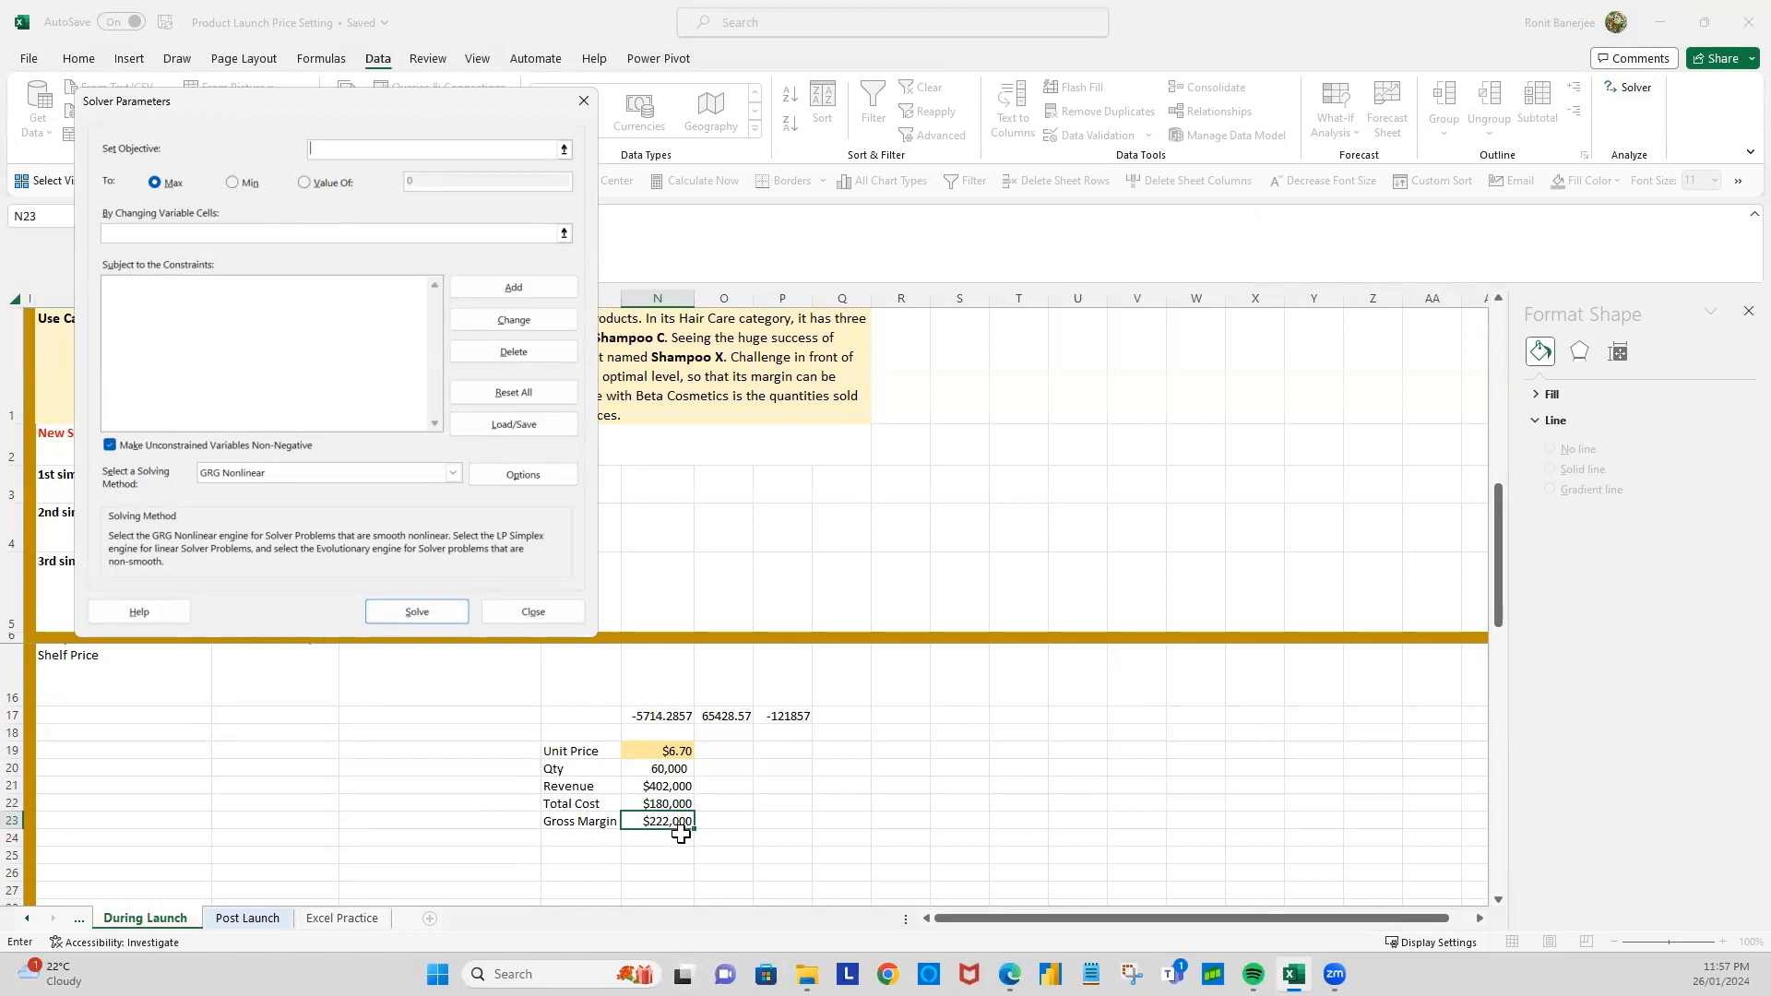
left_click(643, 819)
left_click(166, 232)
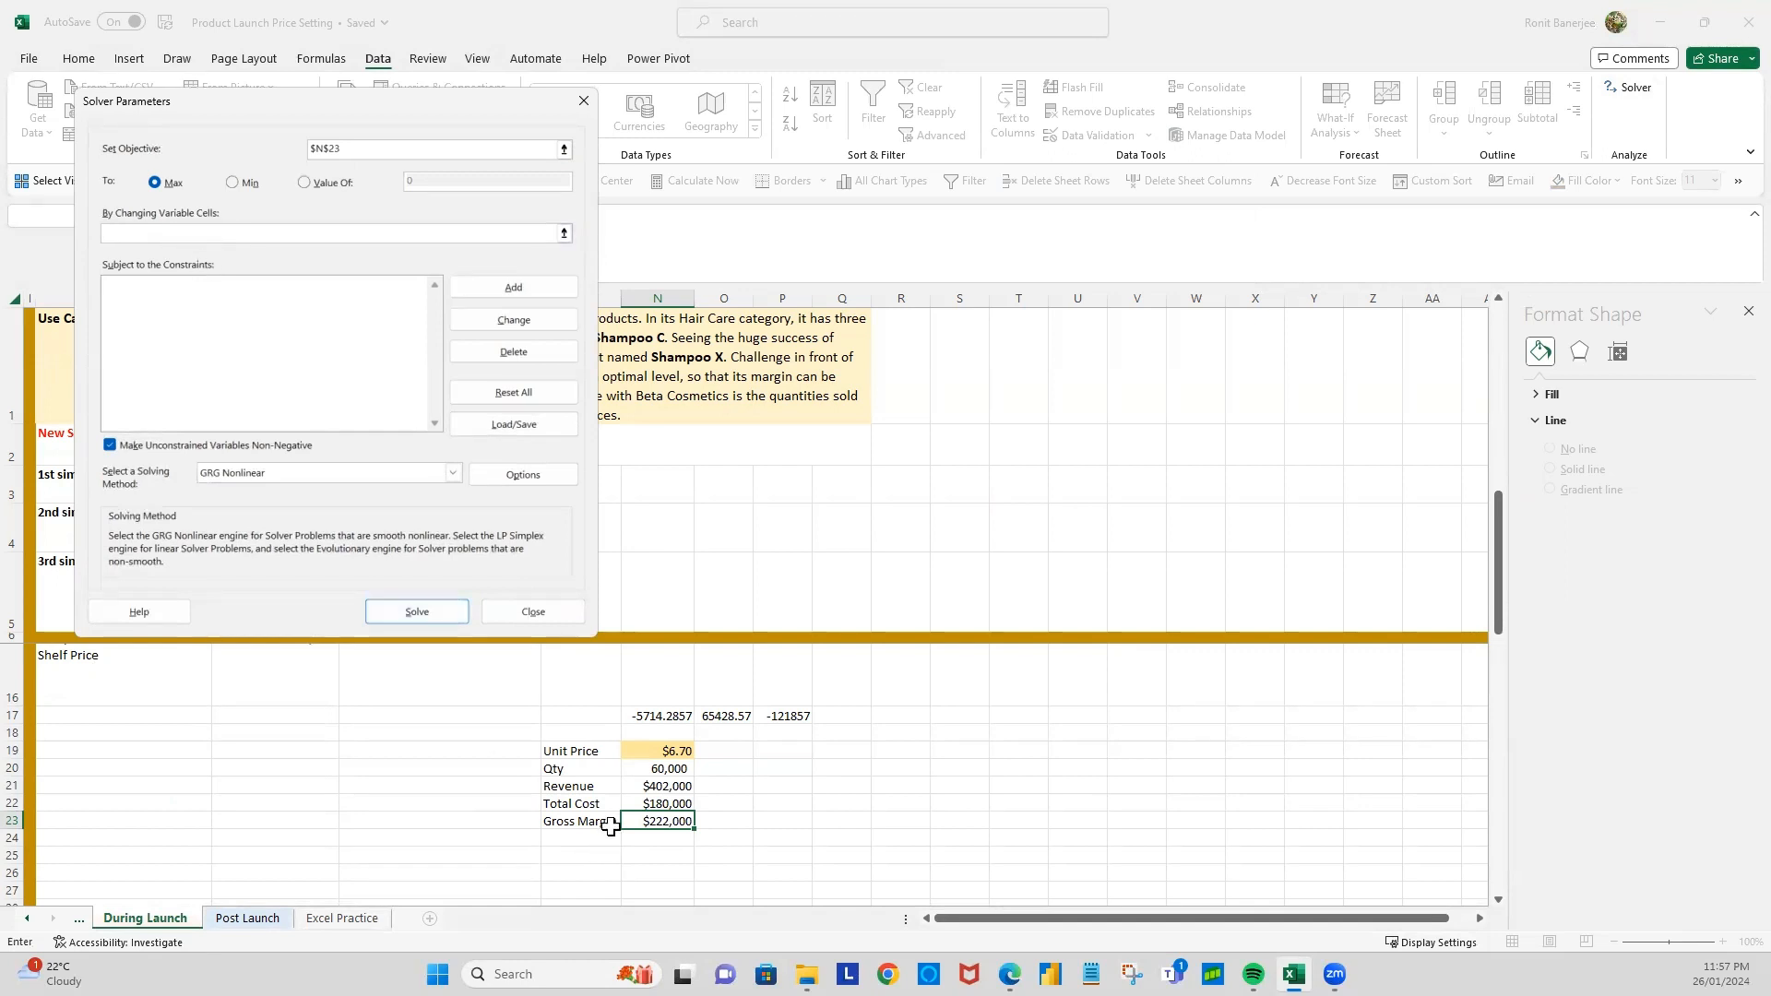
left_click(655, 749)
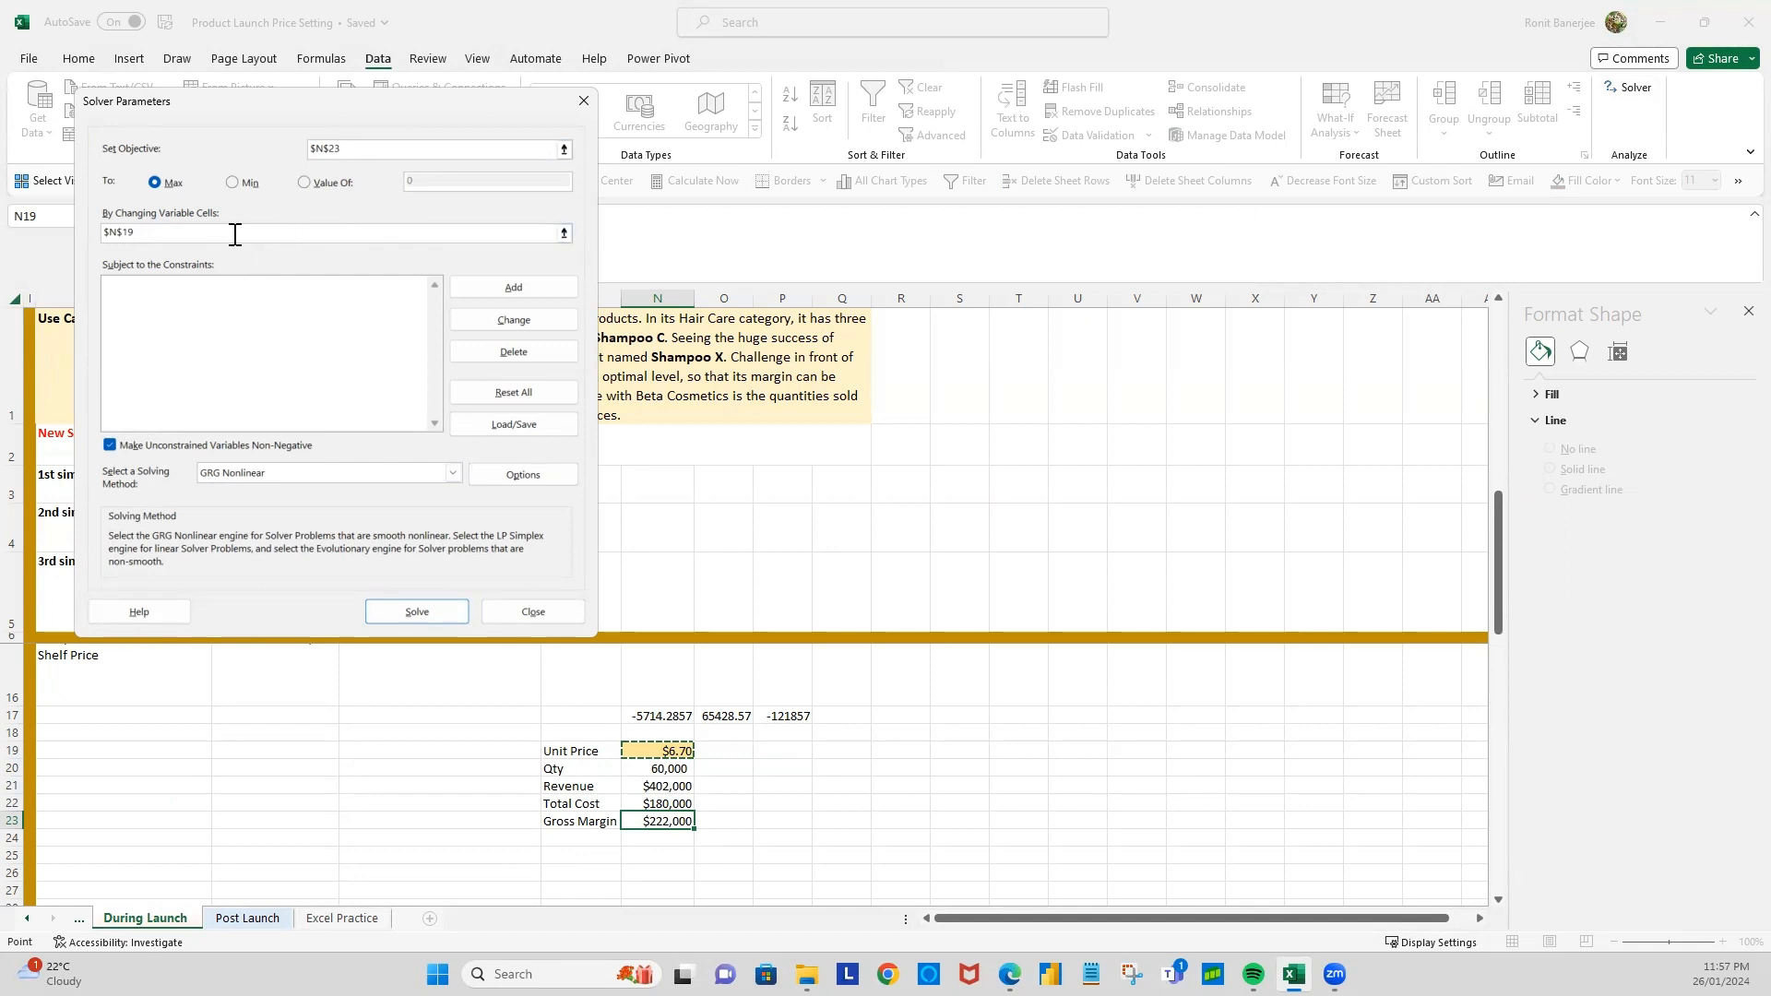
left_click(247, 310)
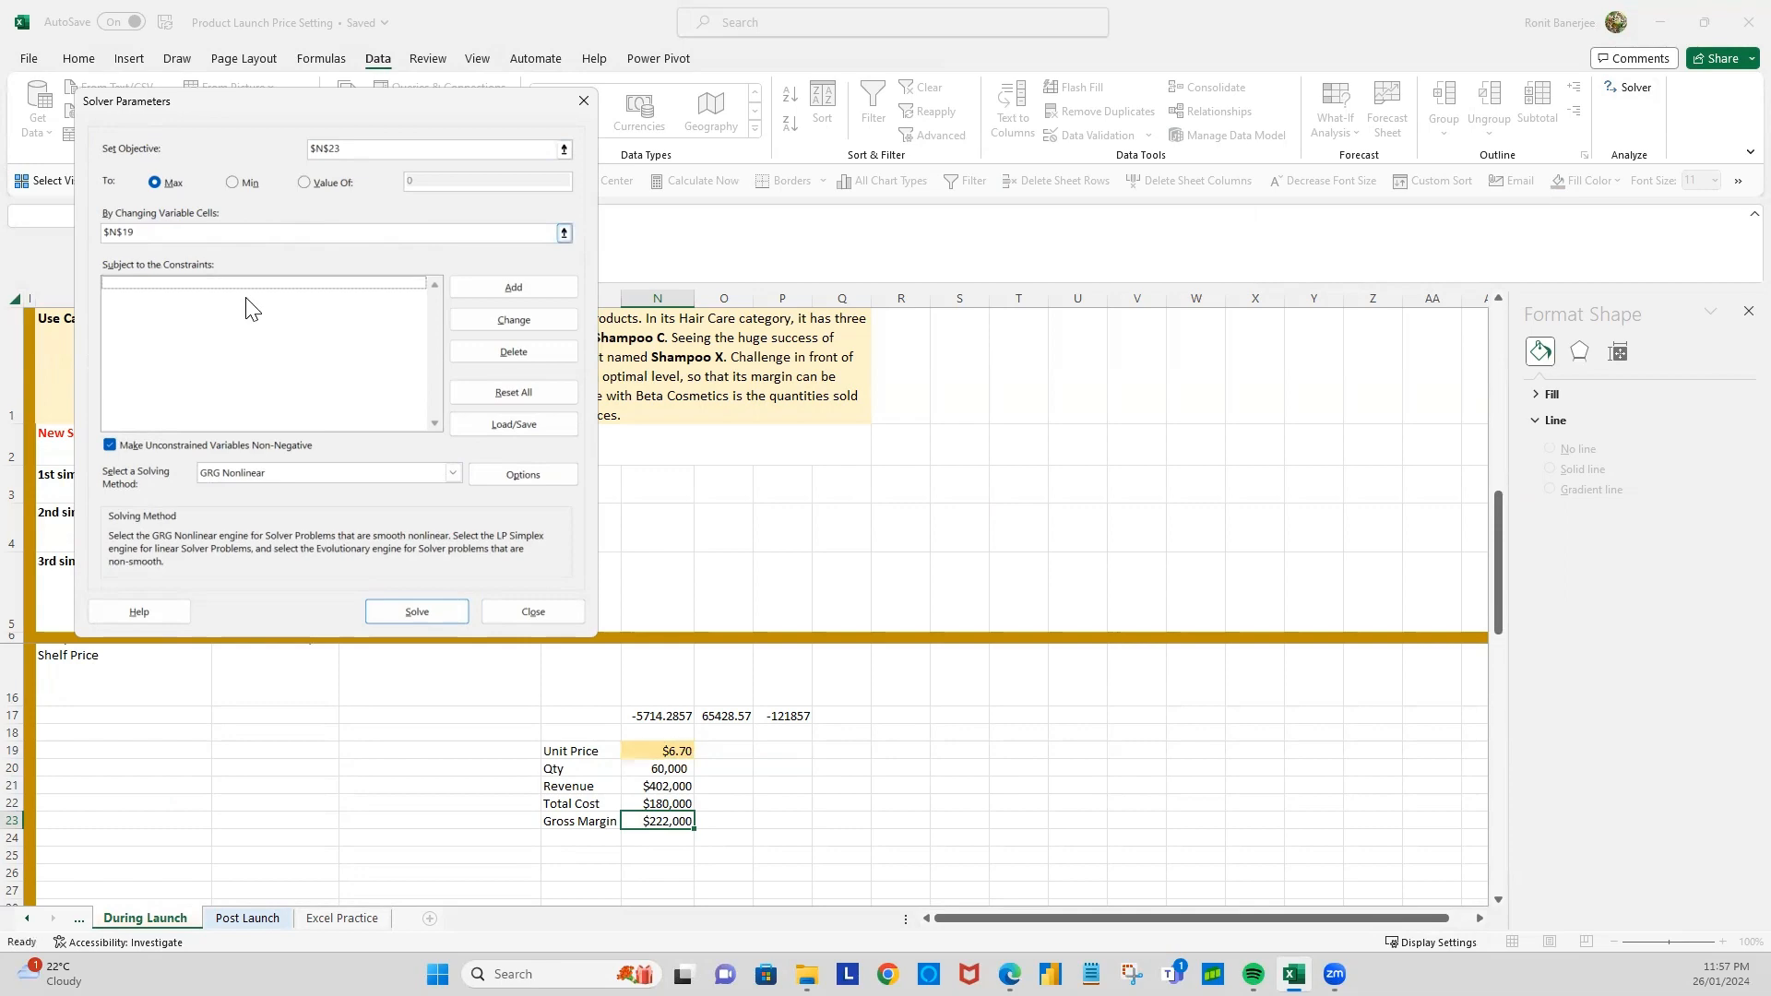
Step: Add a Solver constraint keeping the unit price $N$19 <= the maximum retail price in $K$14
left_click(483, 290)
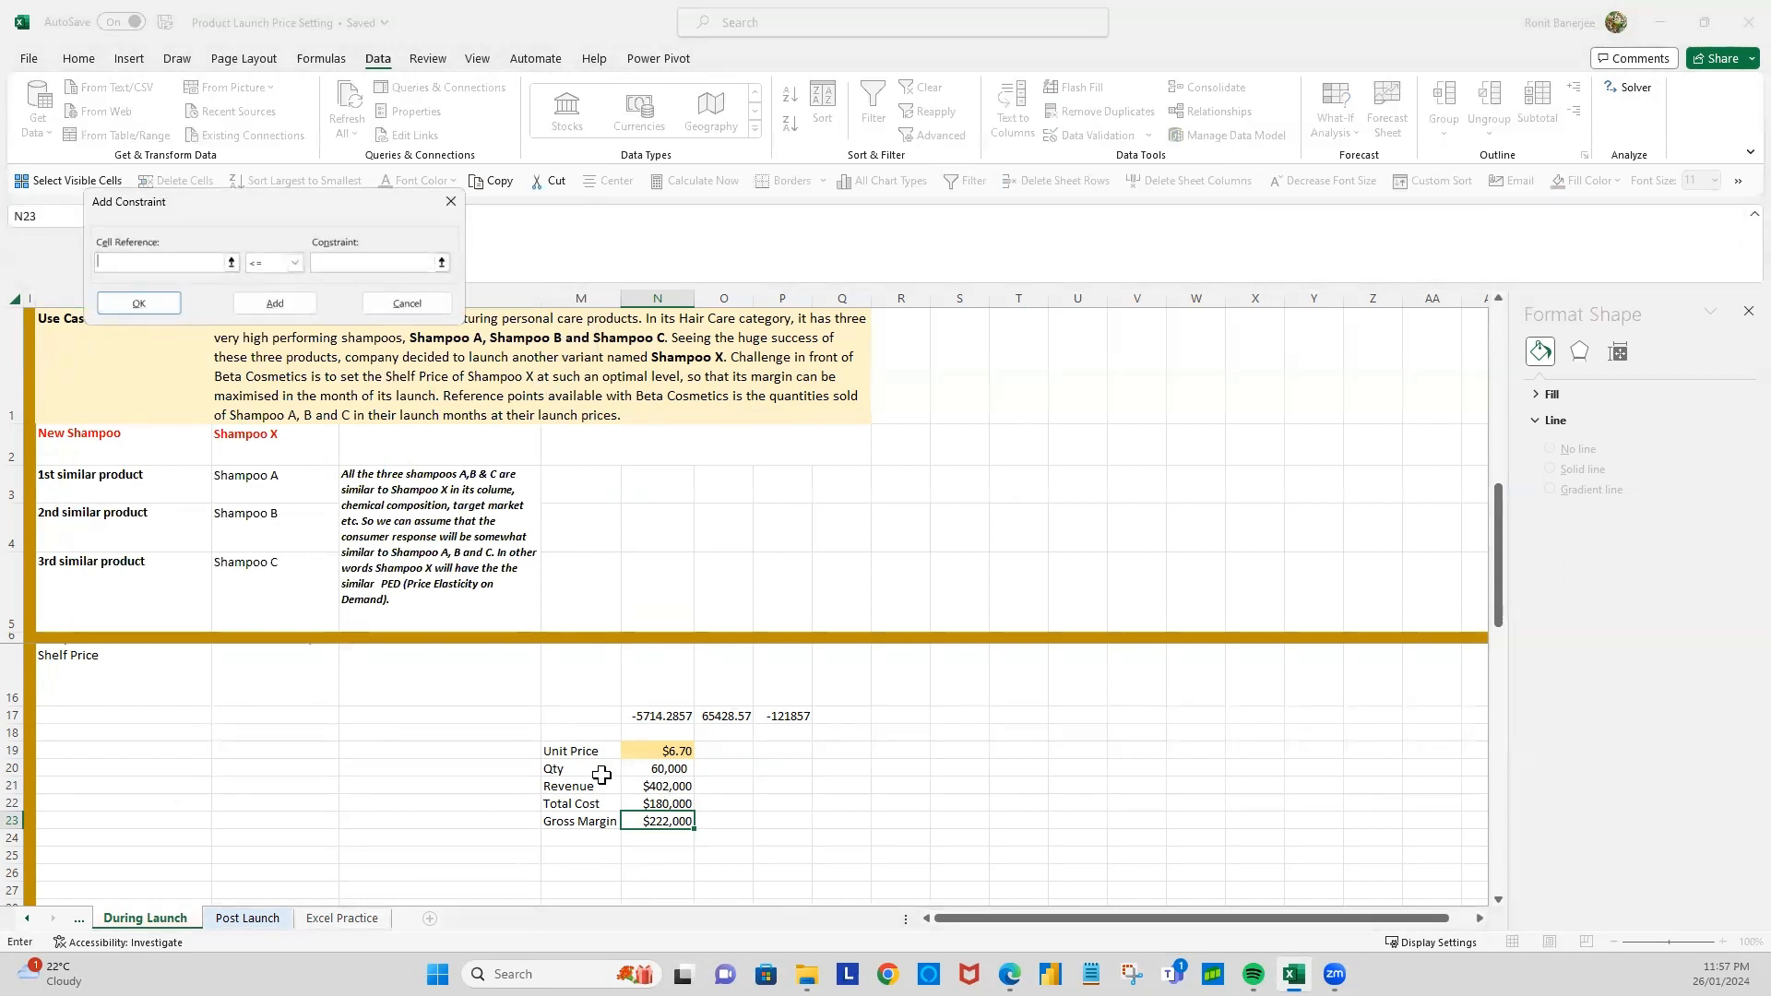
left_click(646, 750)
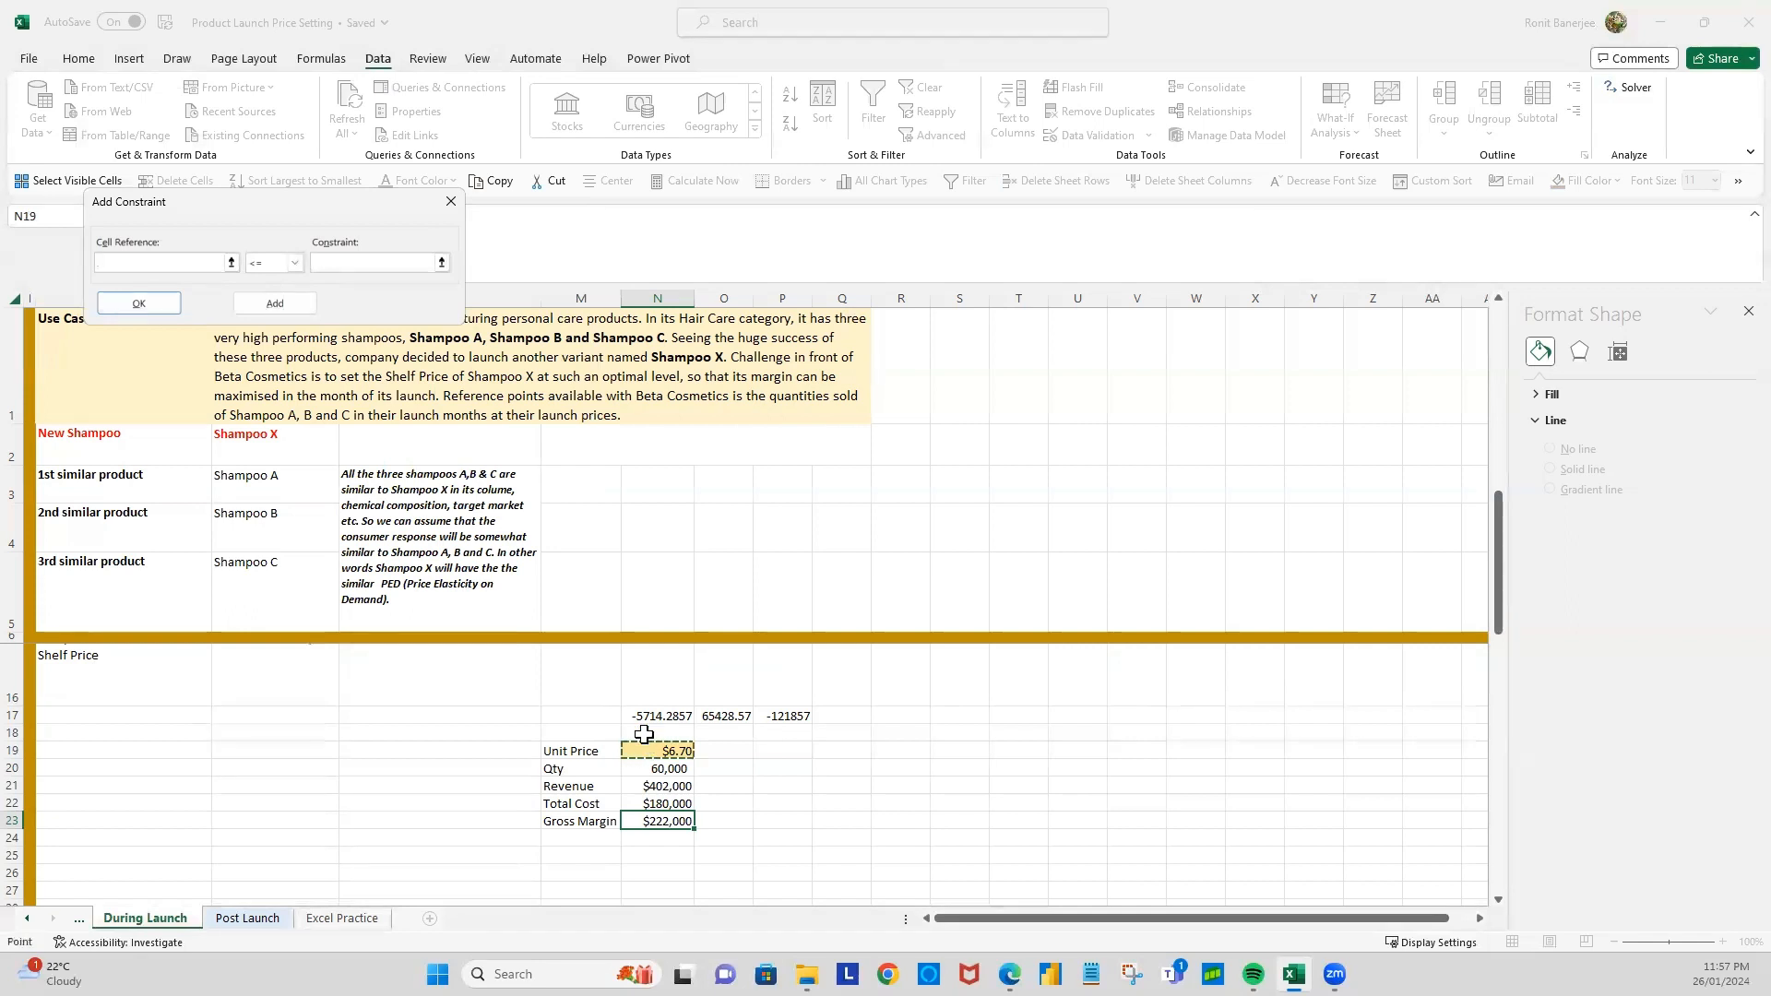
left_click(324, 262)
scroll(506, 751, "up", 1)
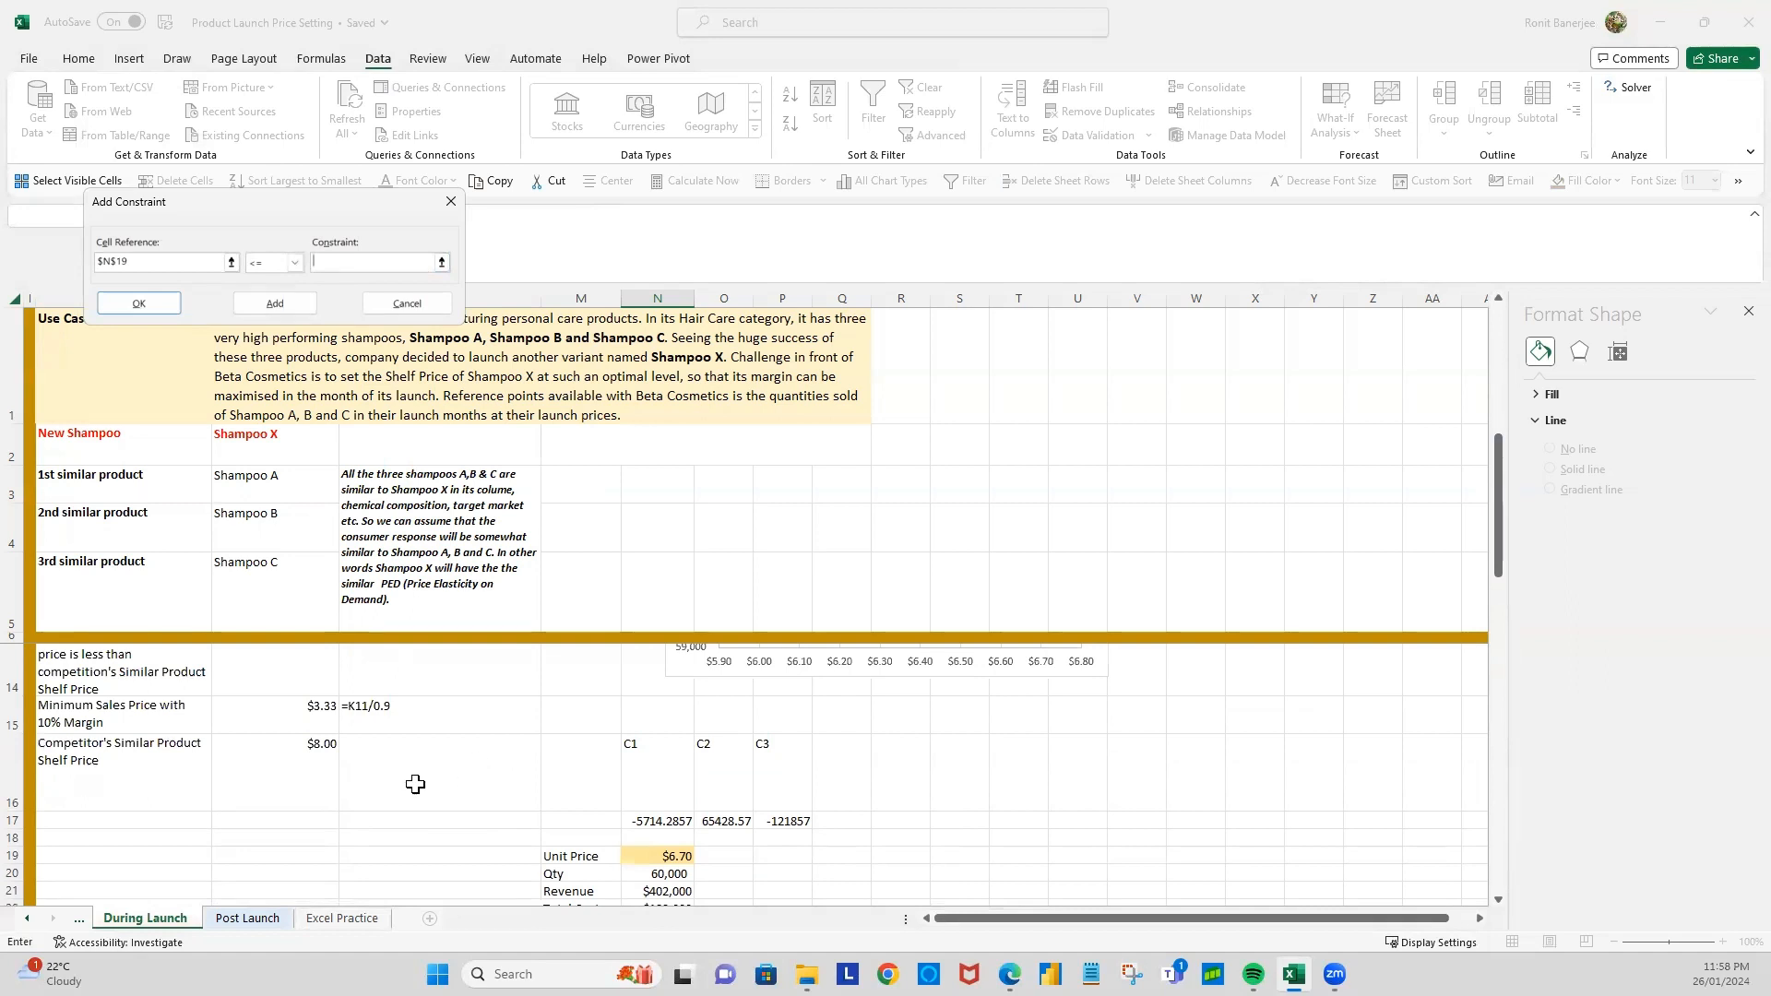
scroll(415, 784, "up", 1)
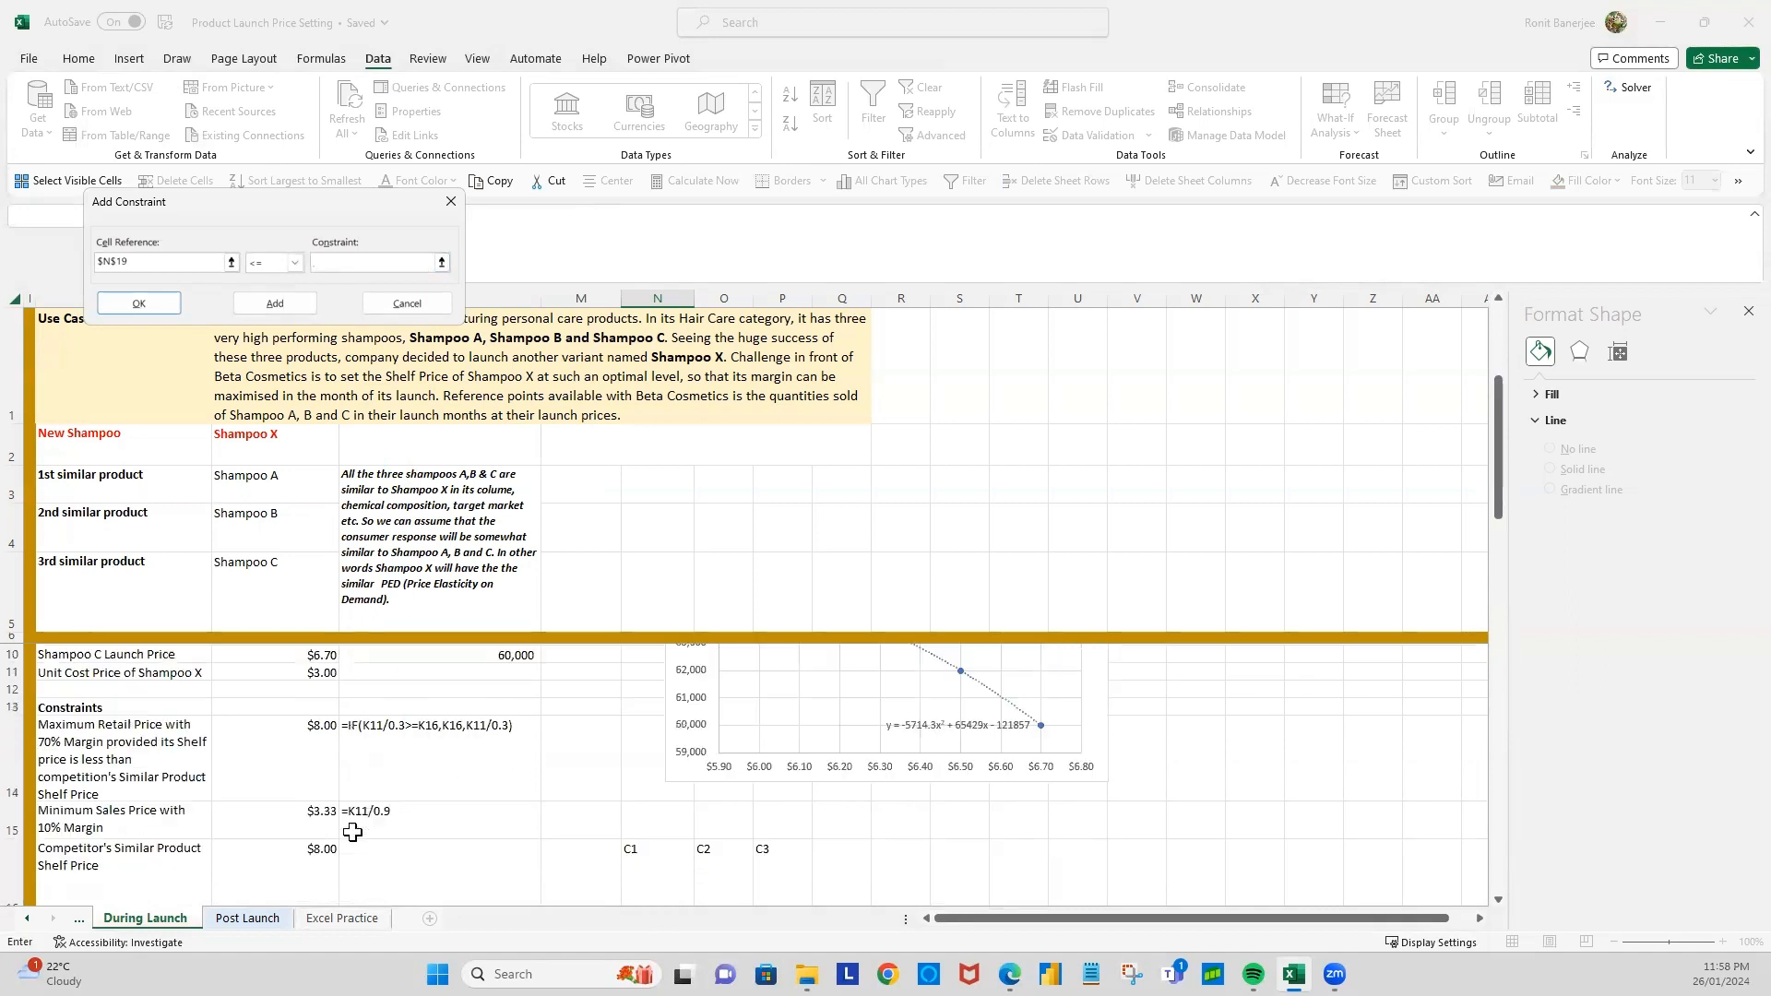
left_click(308, 743)
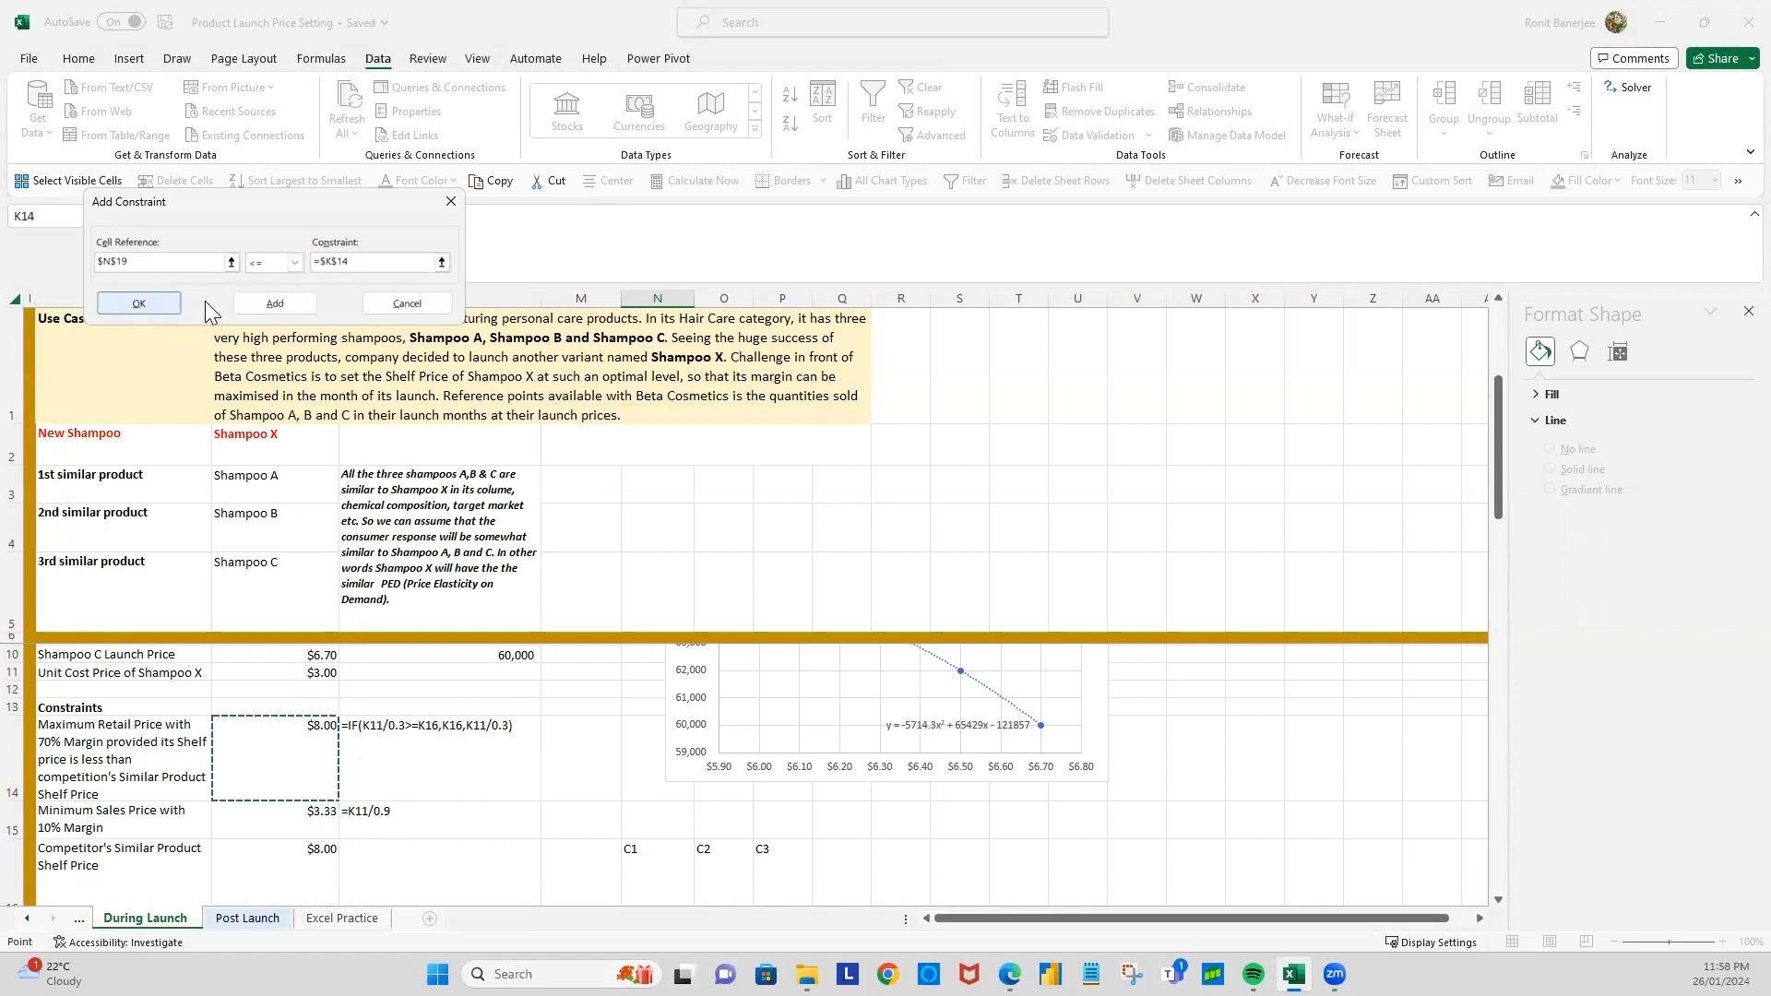
left_click(278, 304)
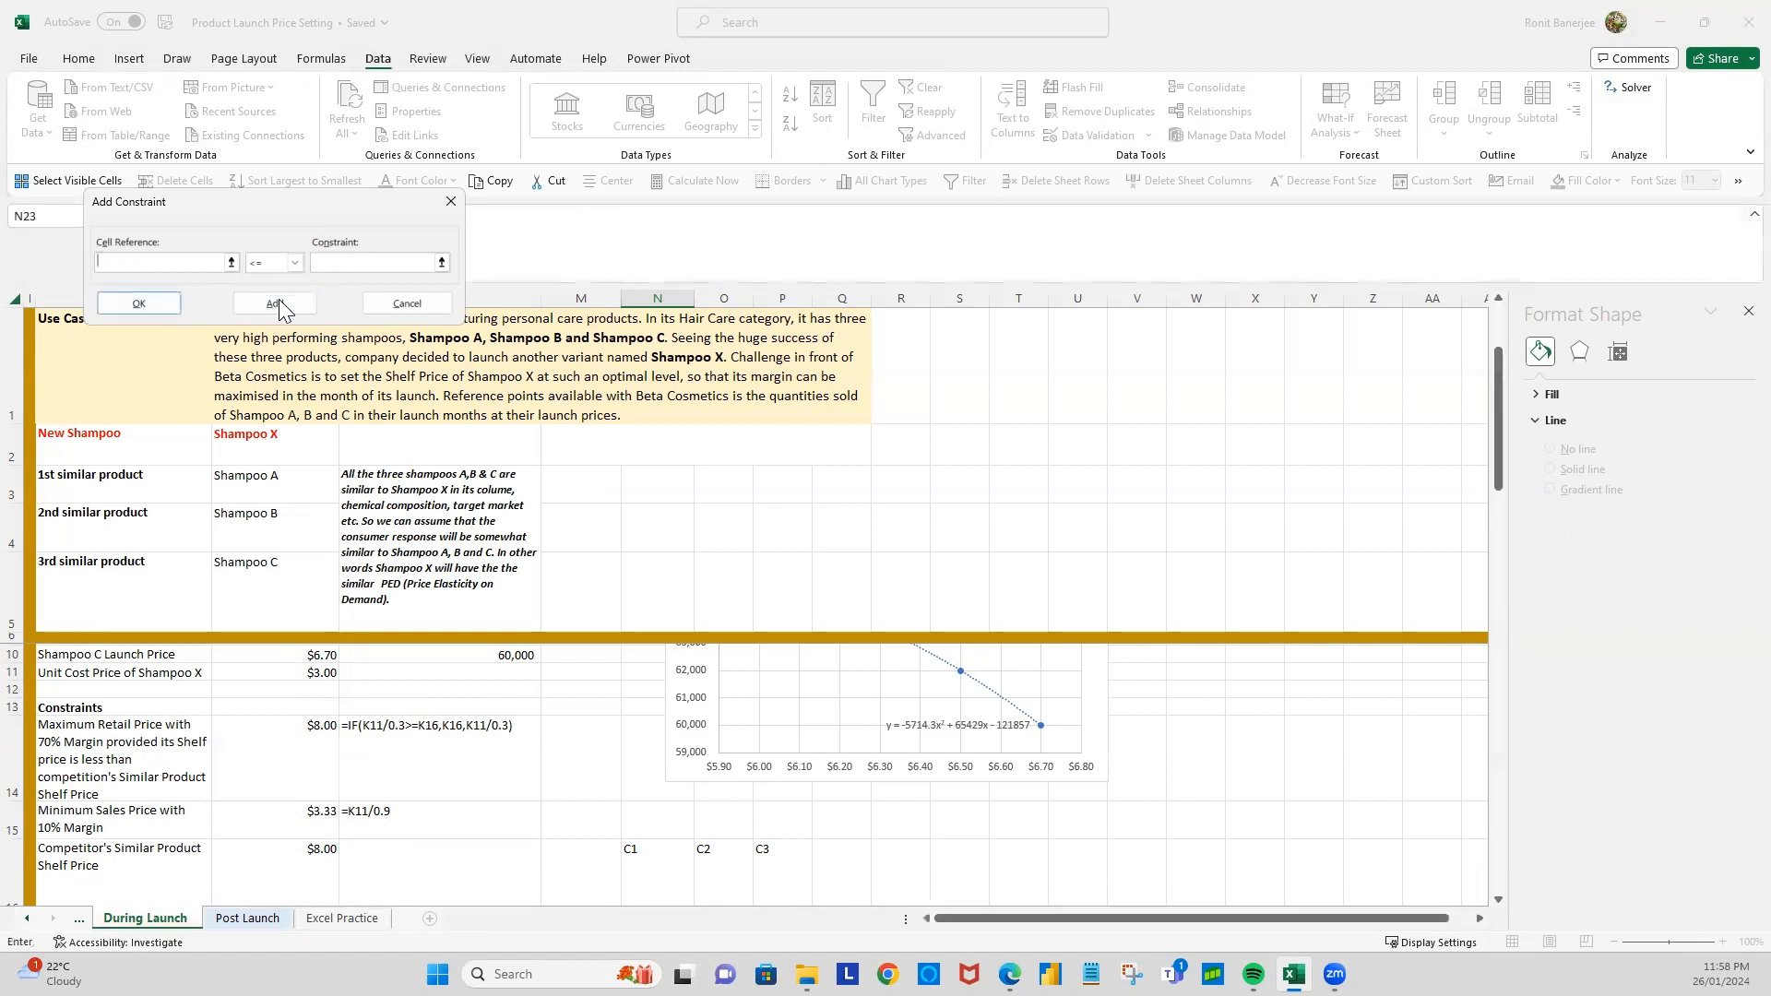
Step: Add a second Solver constraint keeping the unit price $N$19 >= the minimum sales price in $K$15
scroll(884, 821, "down", 2)
scroll(884, 821, "down", 1)
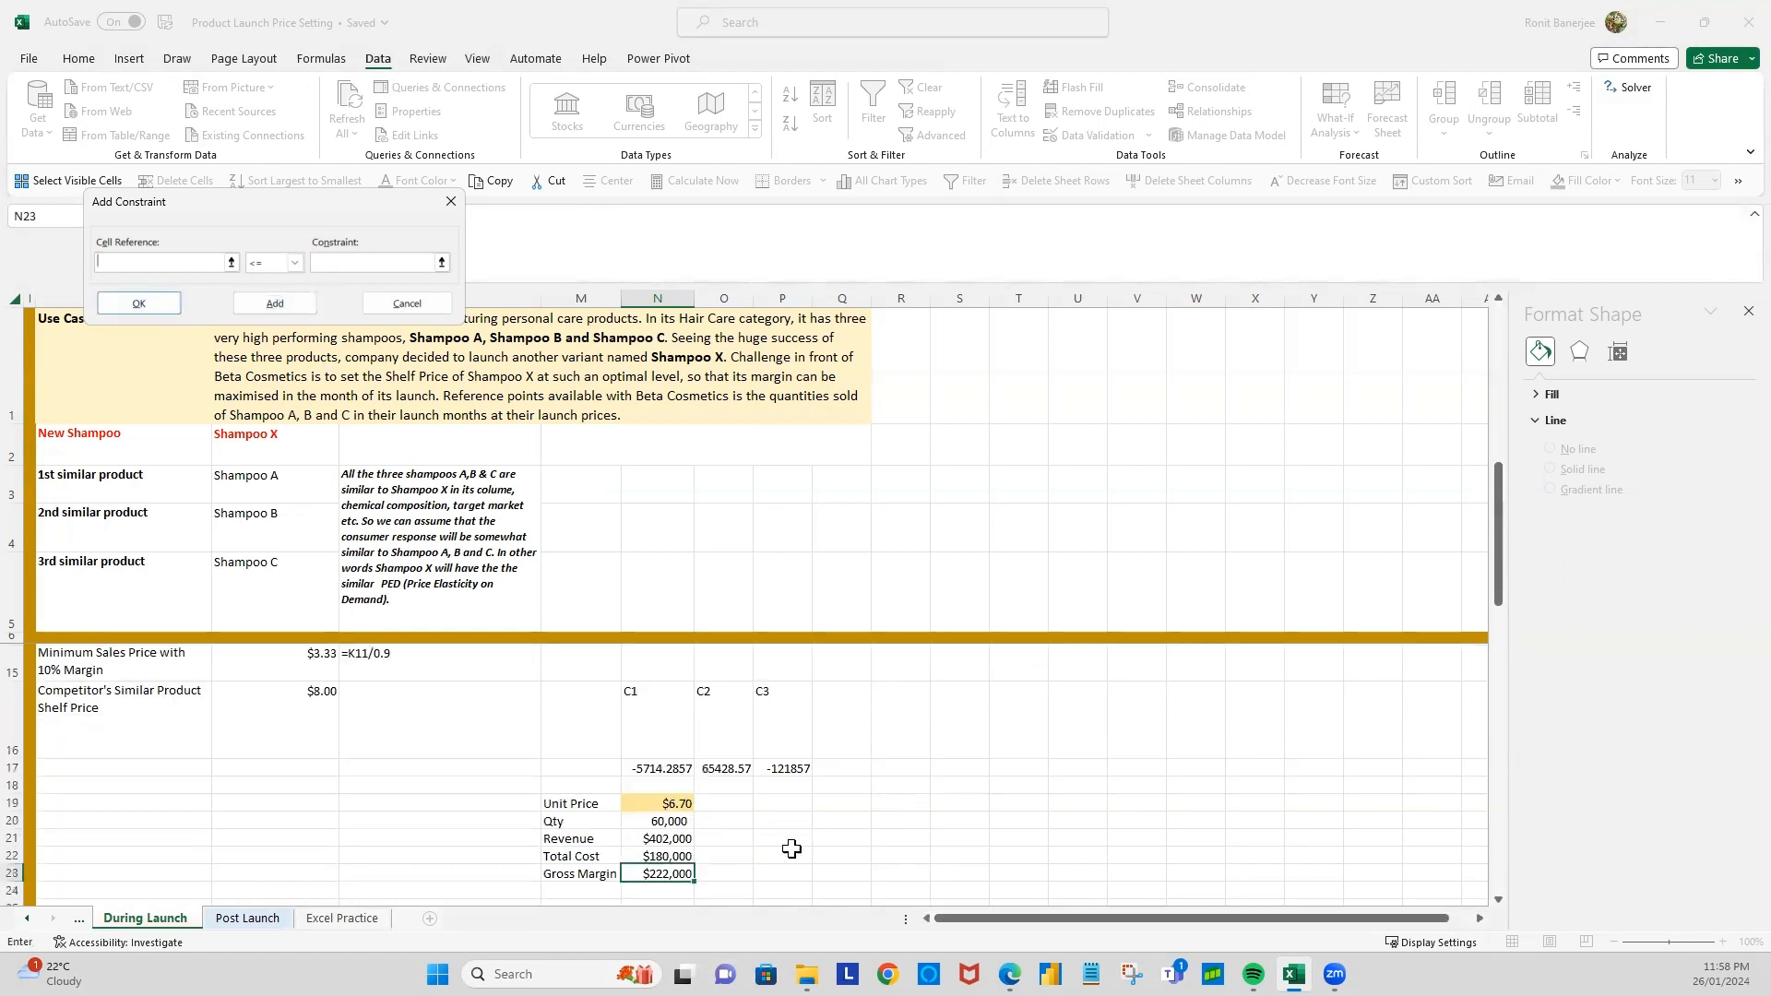
left_click(657, 808)
left_click(330, 264)
left_click(293, 263)
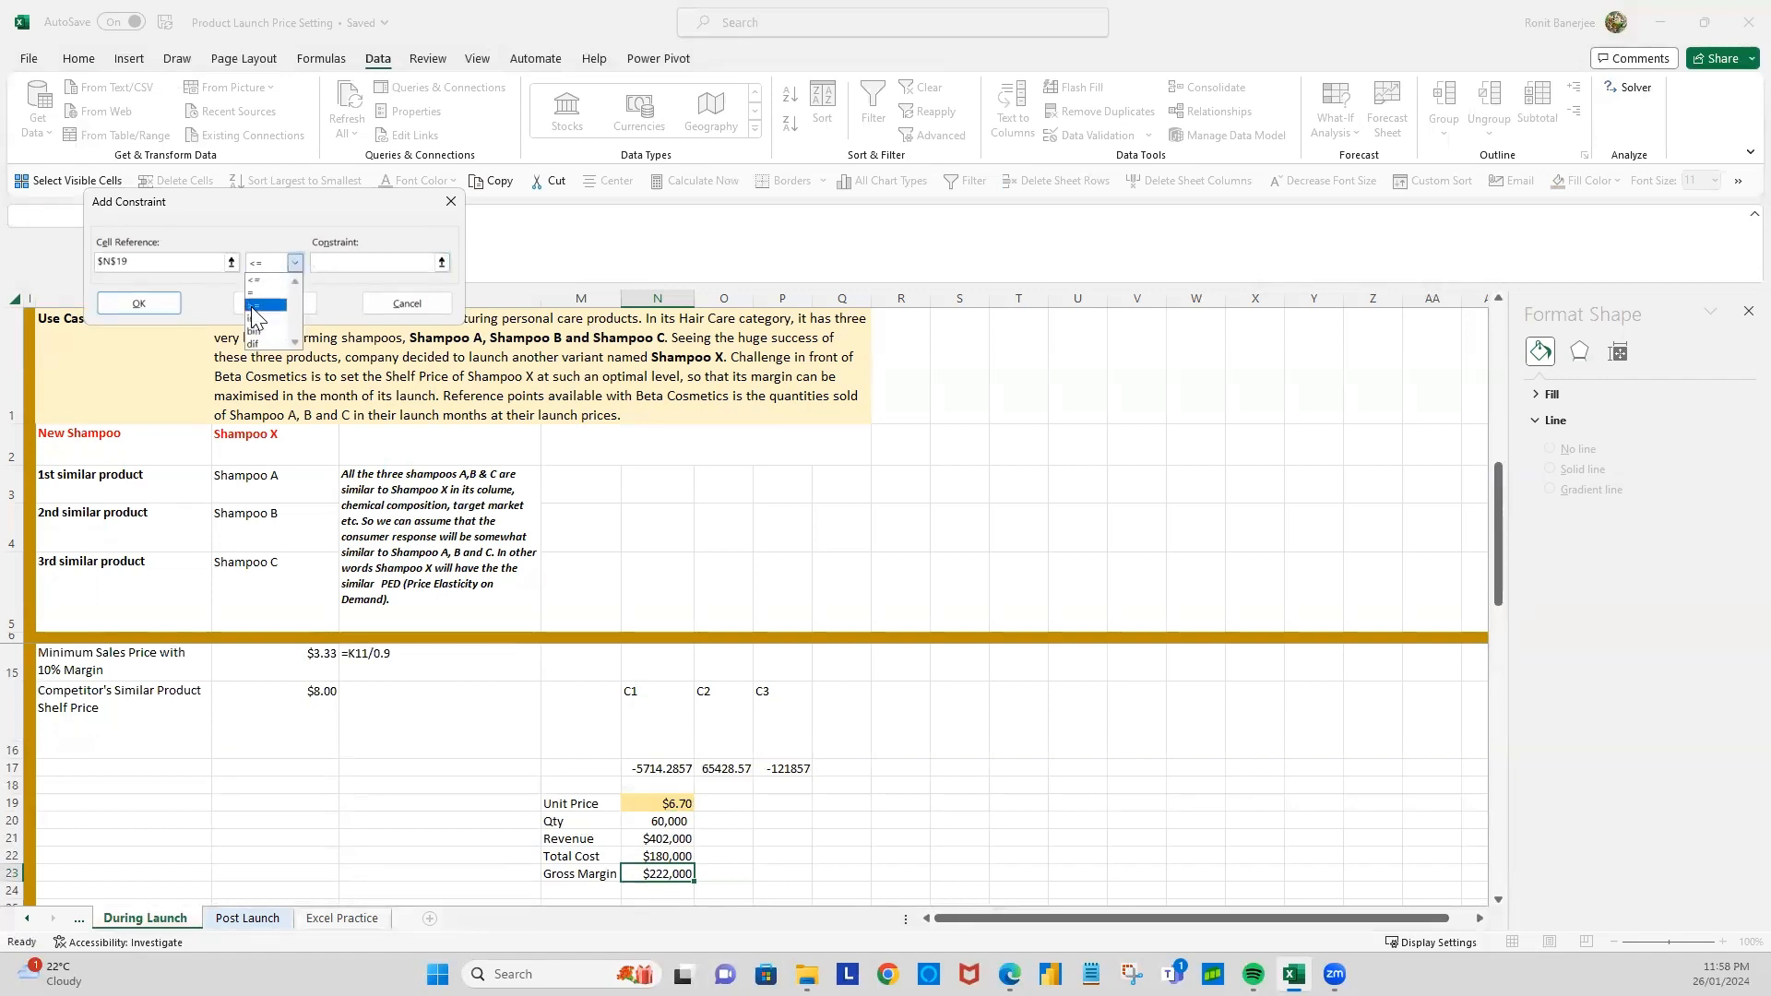
left_click(253, 306)
scroll(271, 758, "up", 1)
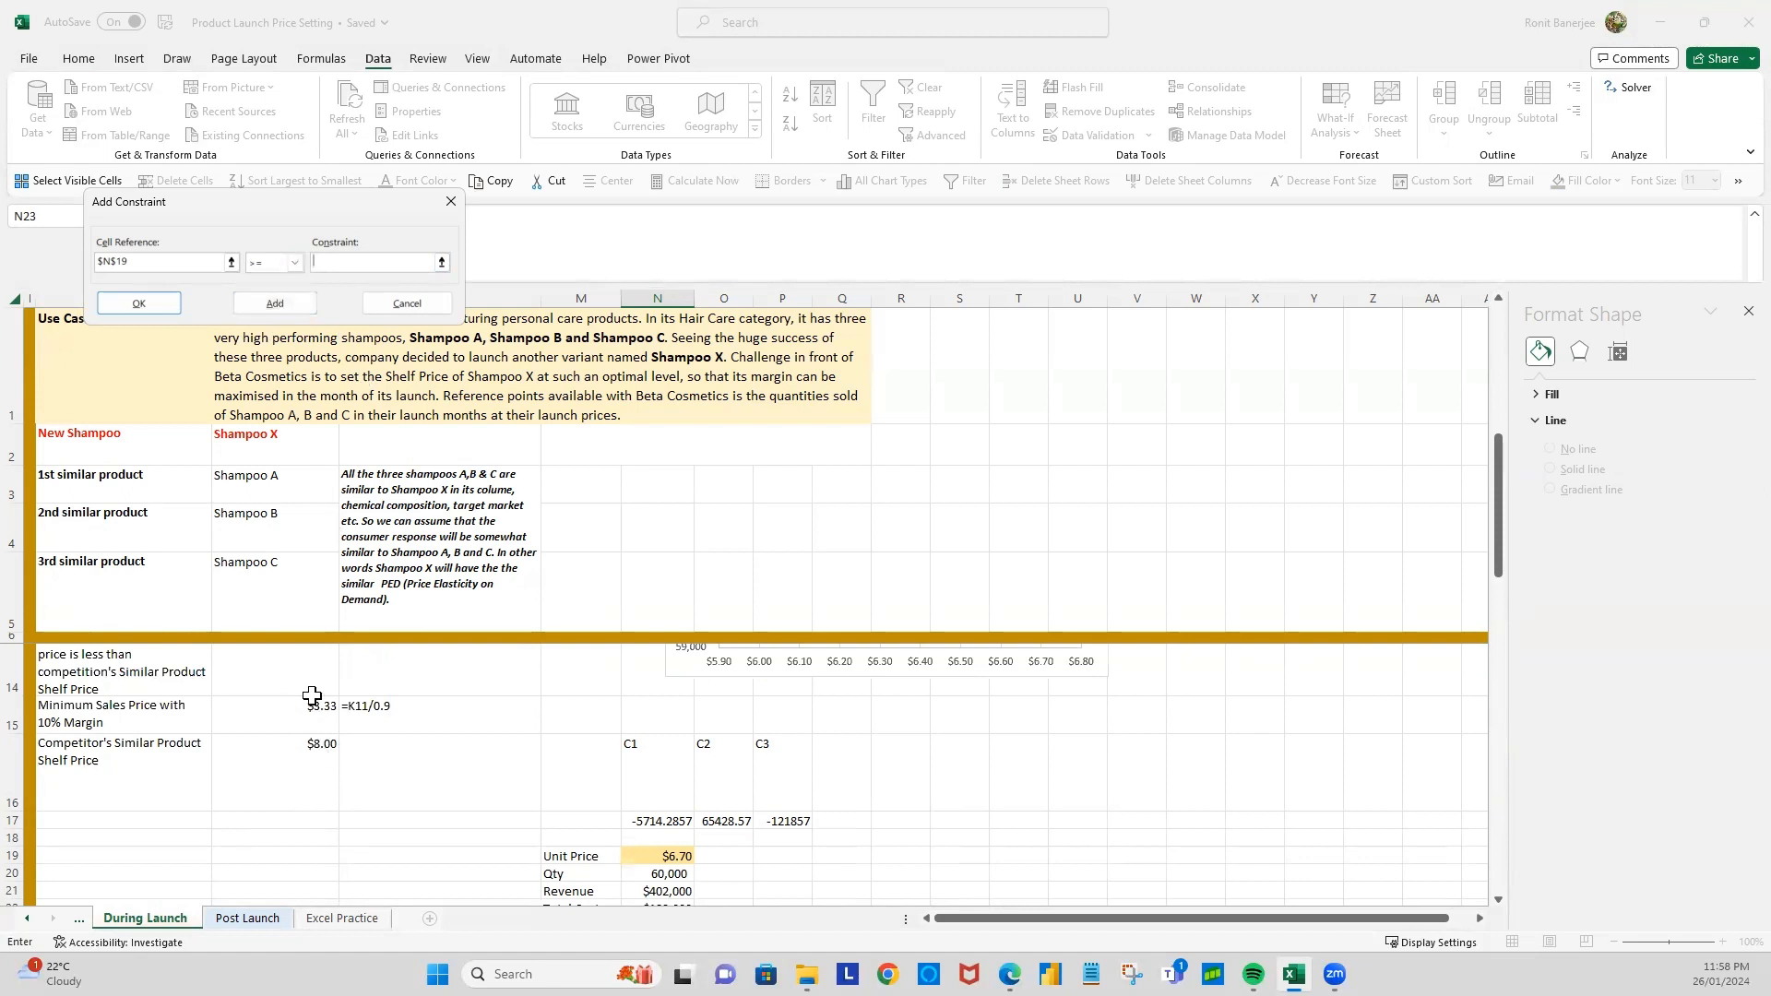
left_click(310, 714)
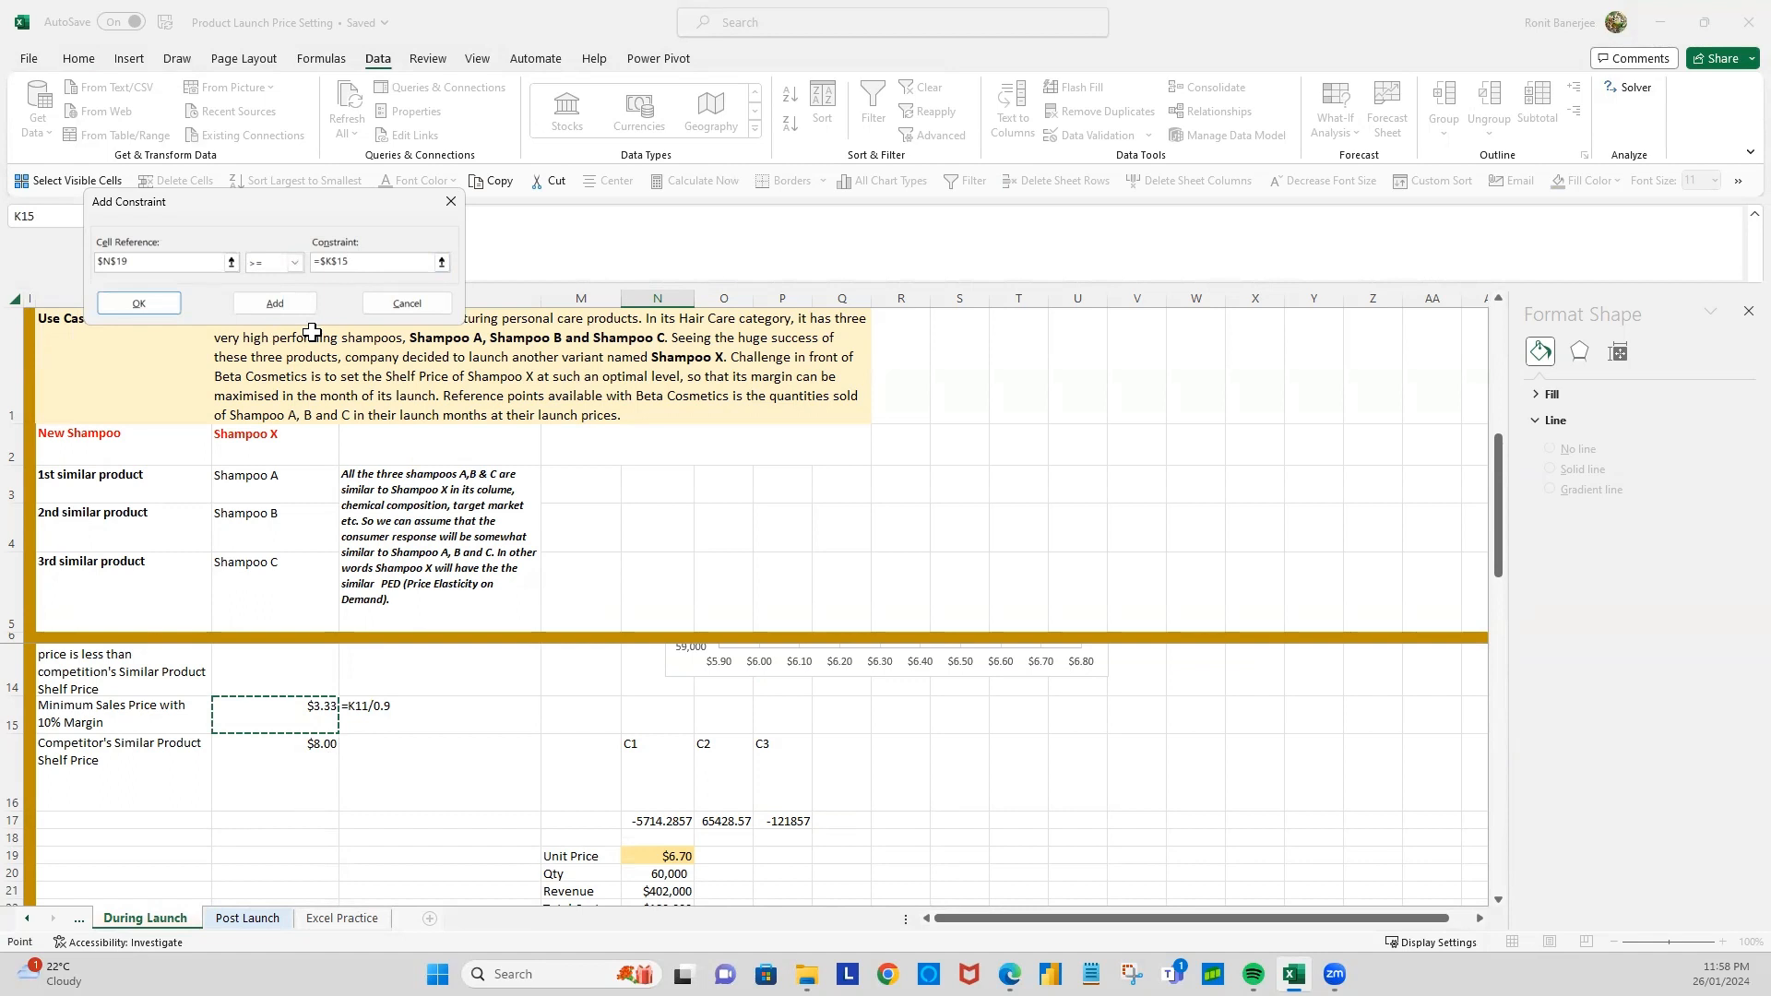
left_click(144, 308)
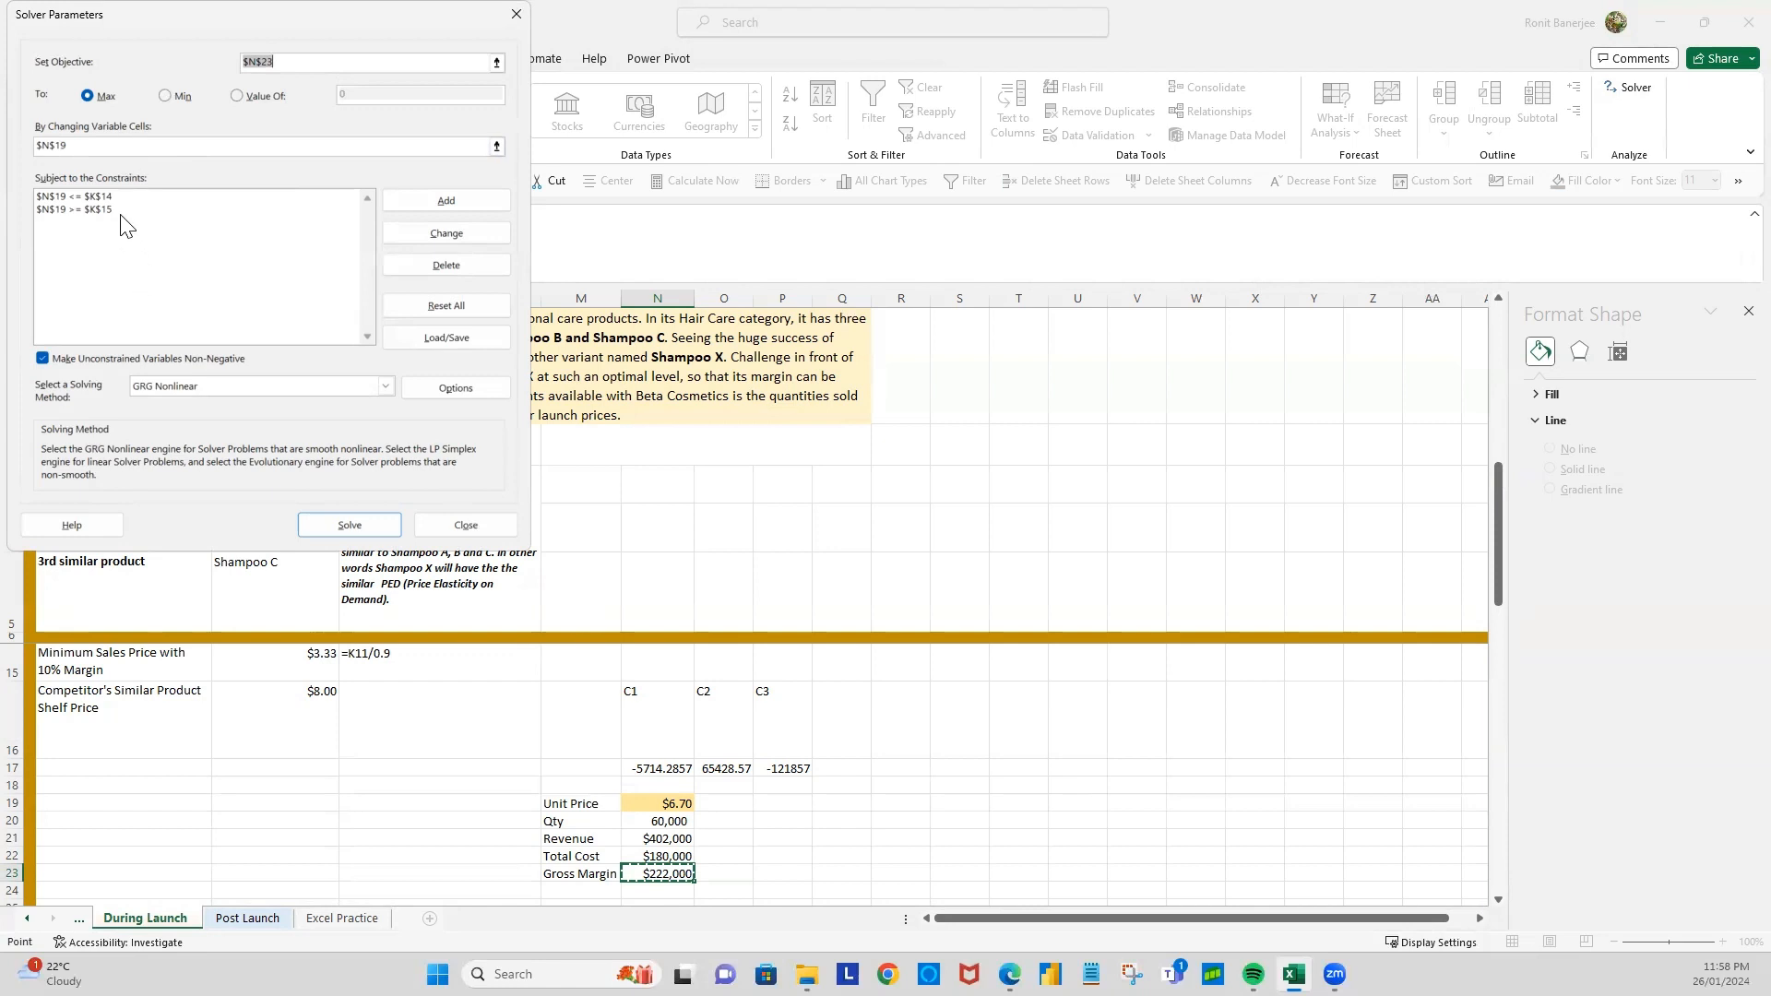
Step: Run Solver with the GRG Nonlinear method, keep its solution, and review the unit price, revenue and gross margin cells
left_click(373, 526)
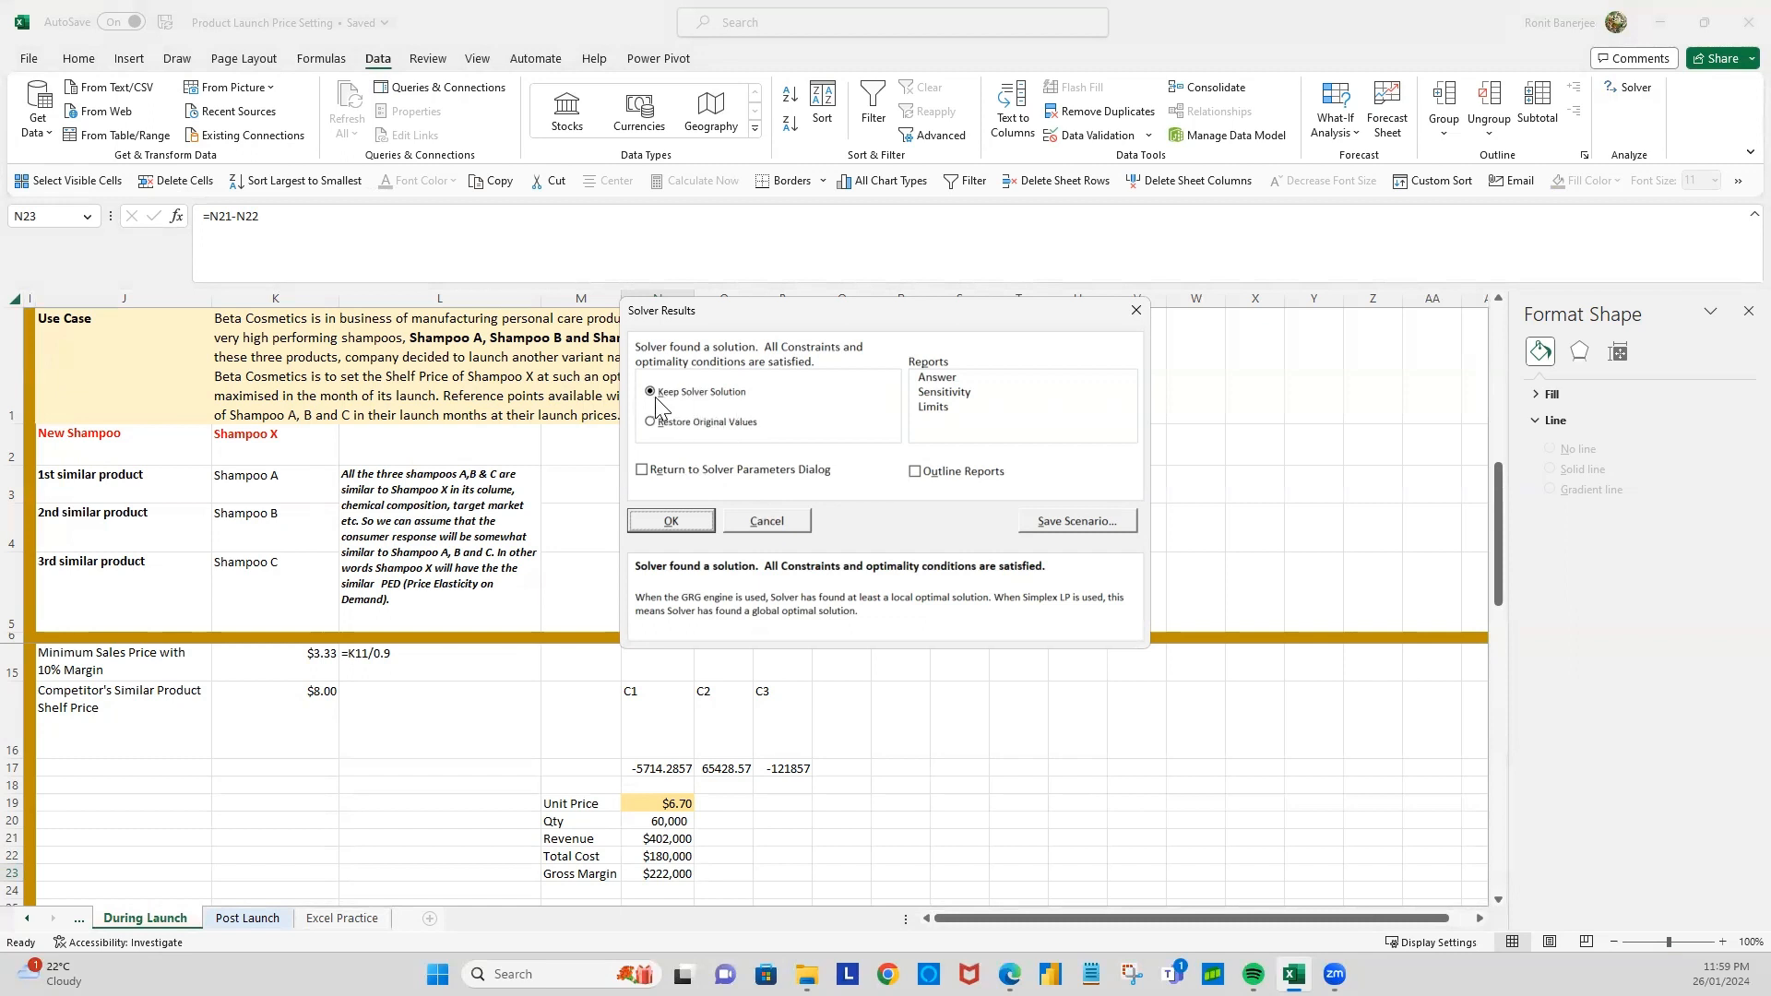
left_click(693, 524)
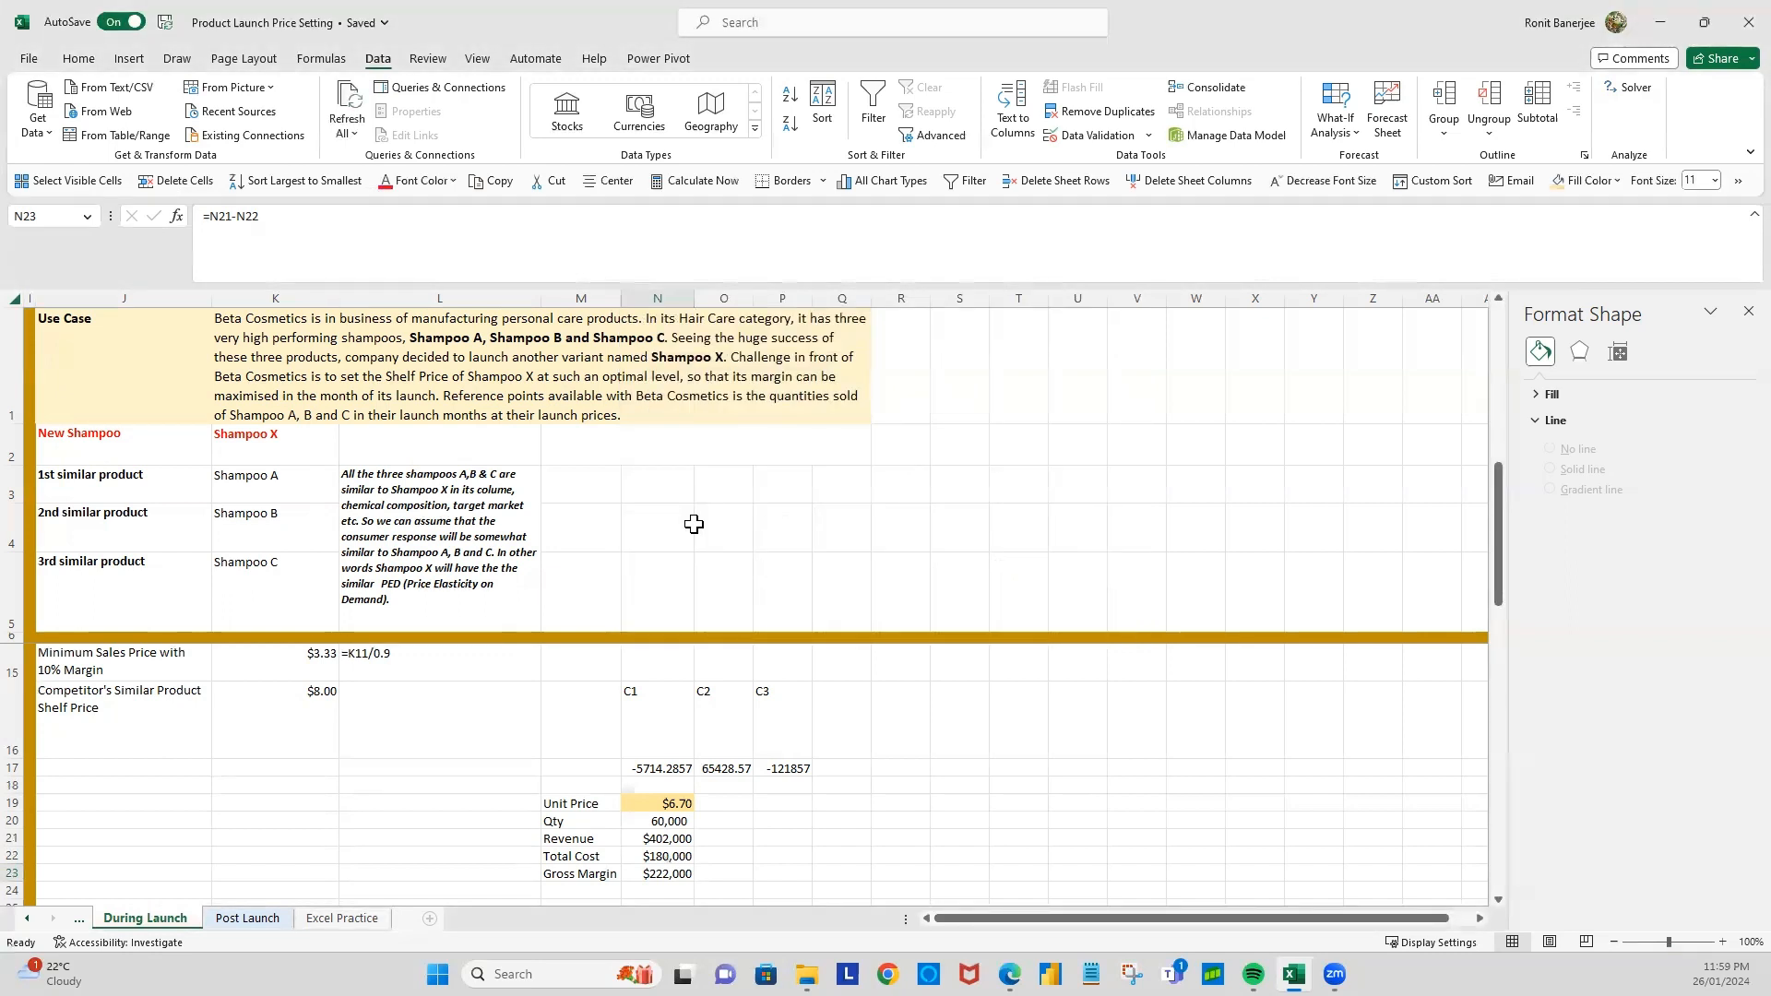
left_click(666, 804)
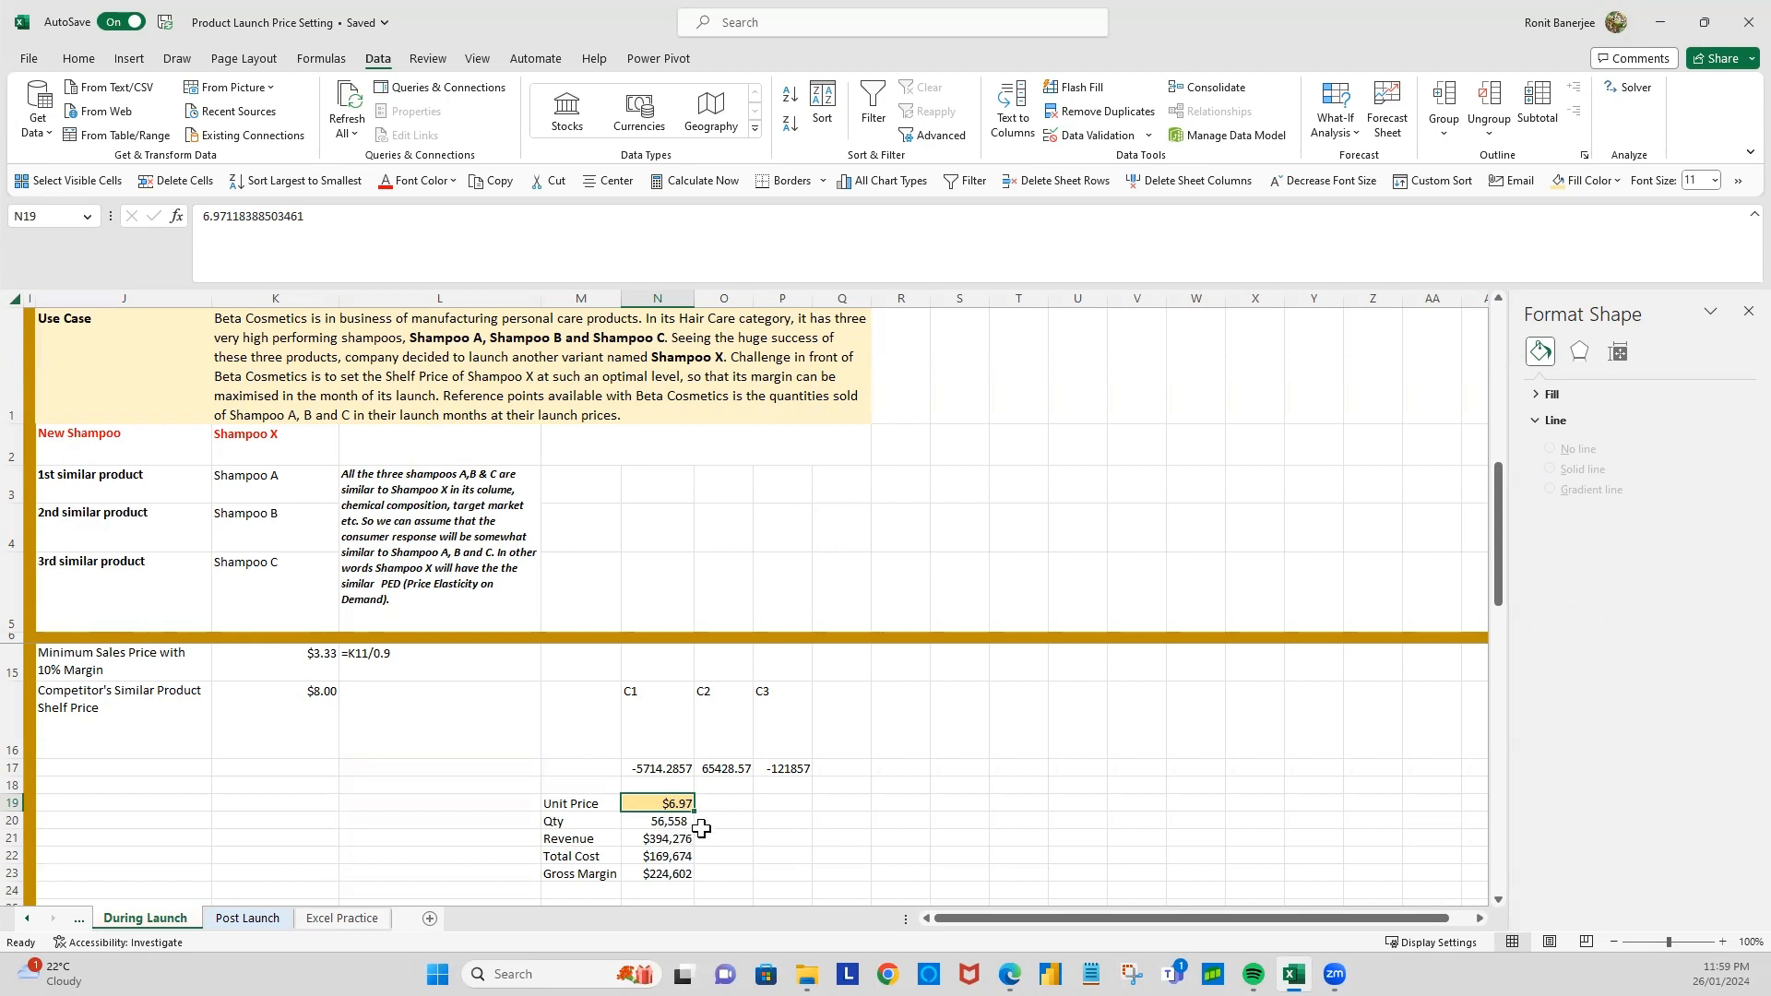
left_click(662, 839)
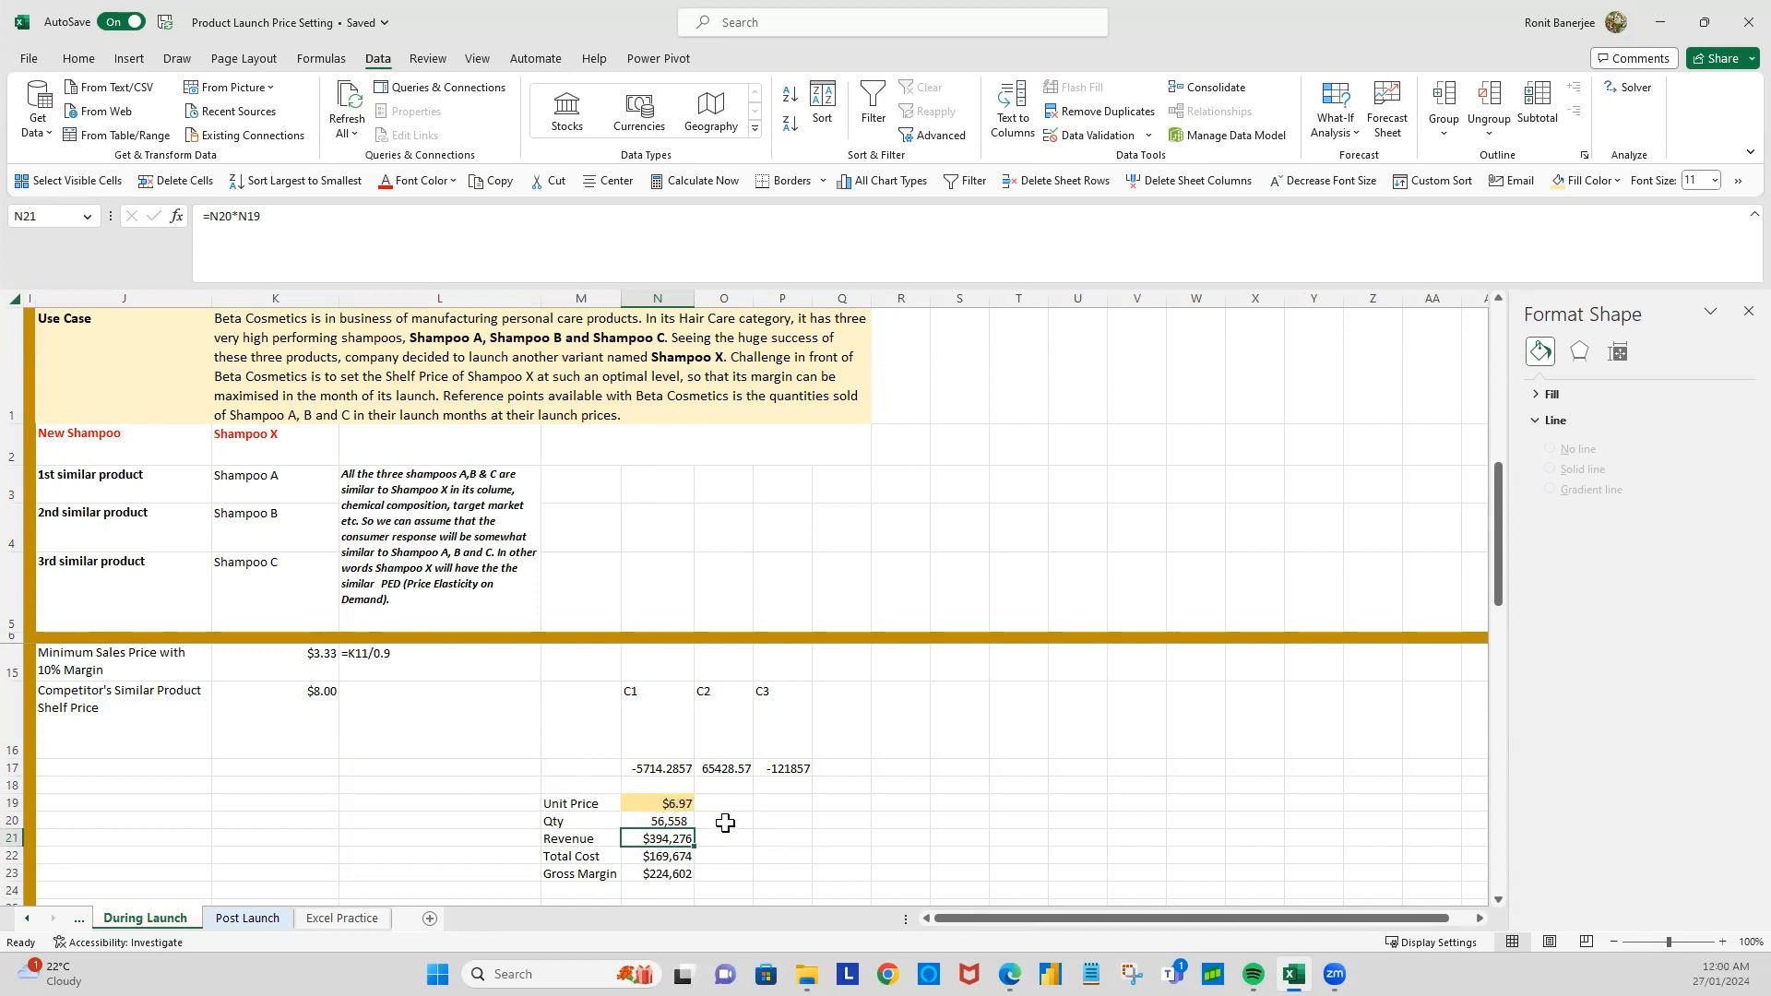
left_click(662, 869)
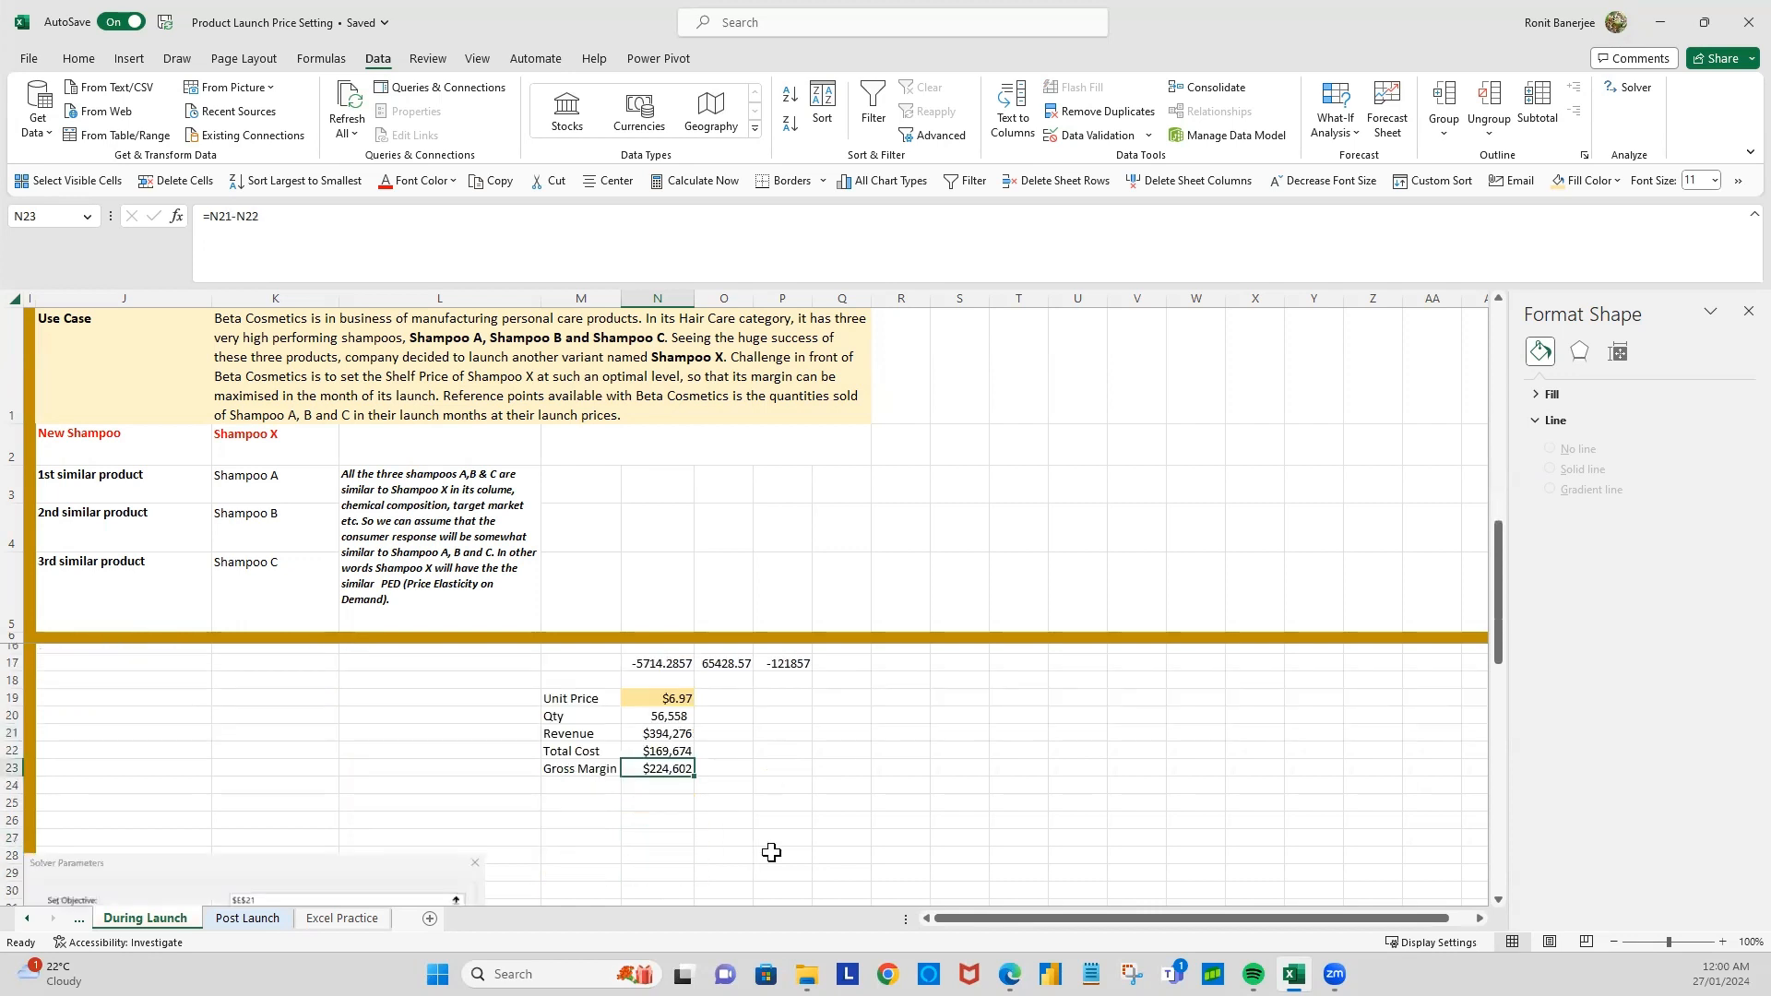
scroll(771, 853, "down", 1)
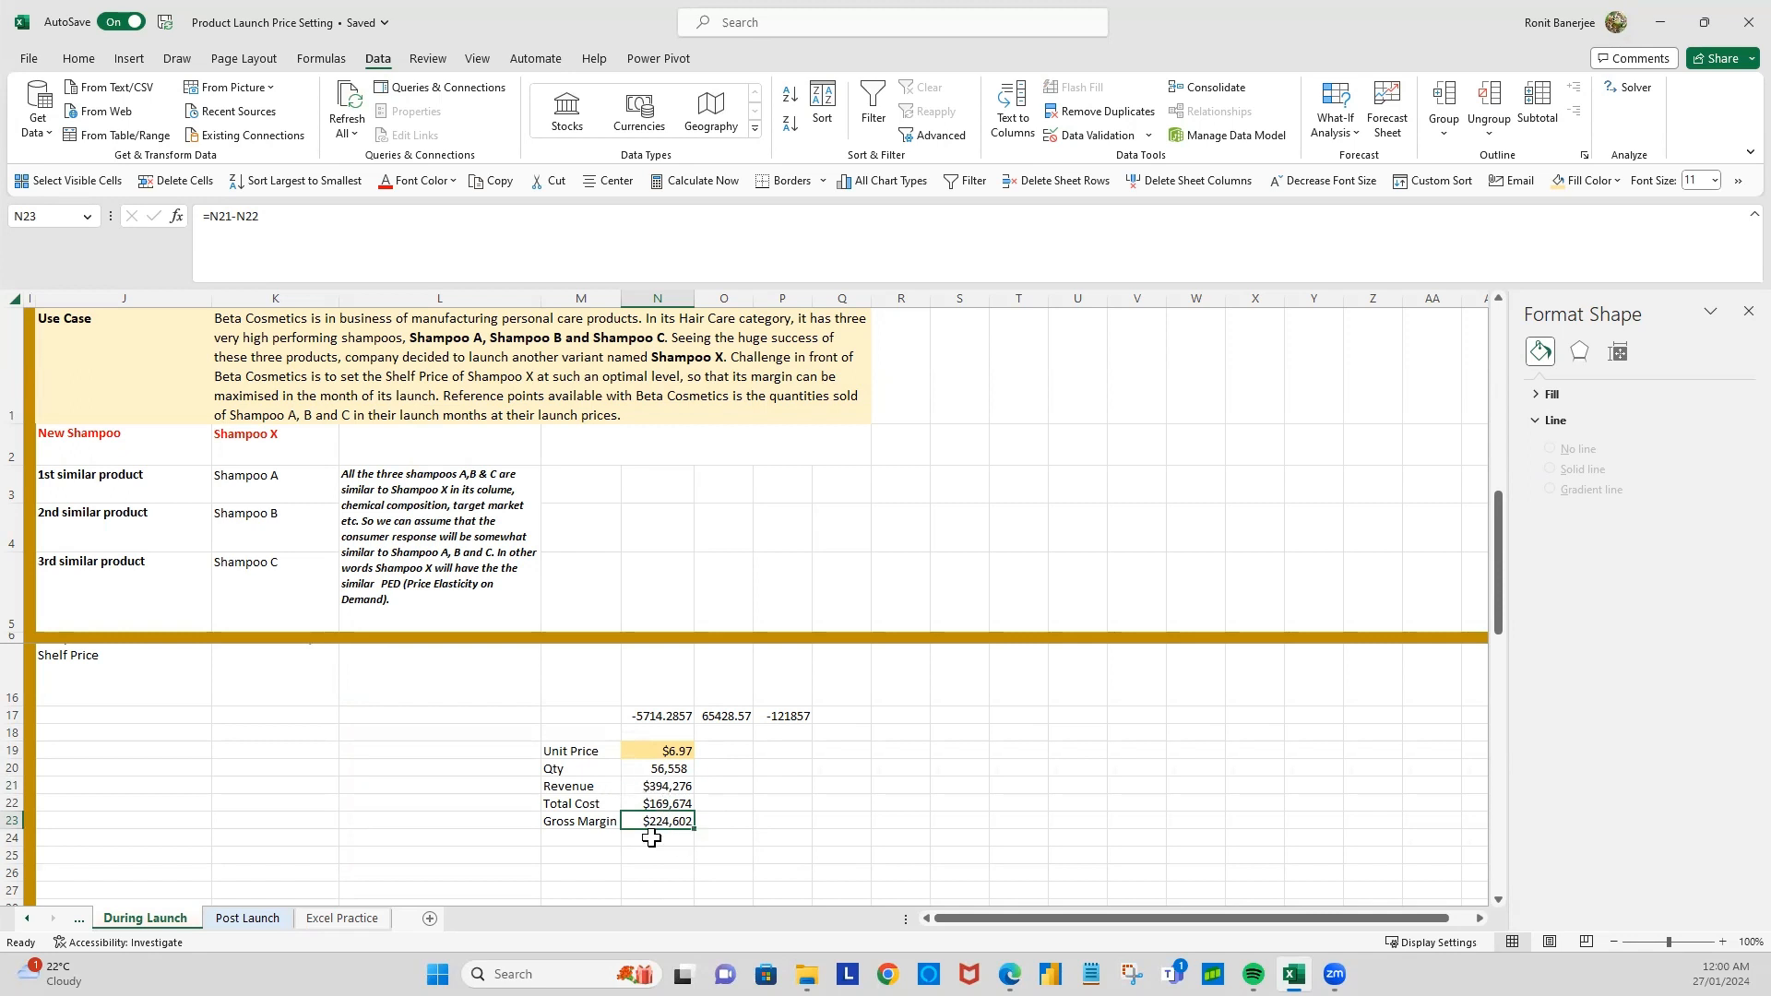
left_click(808, 844)
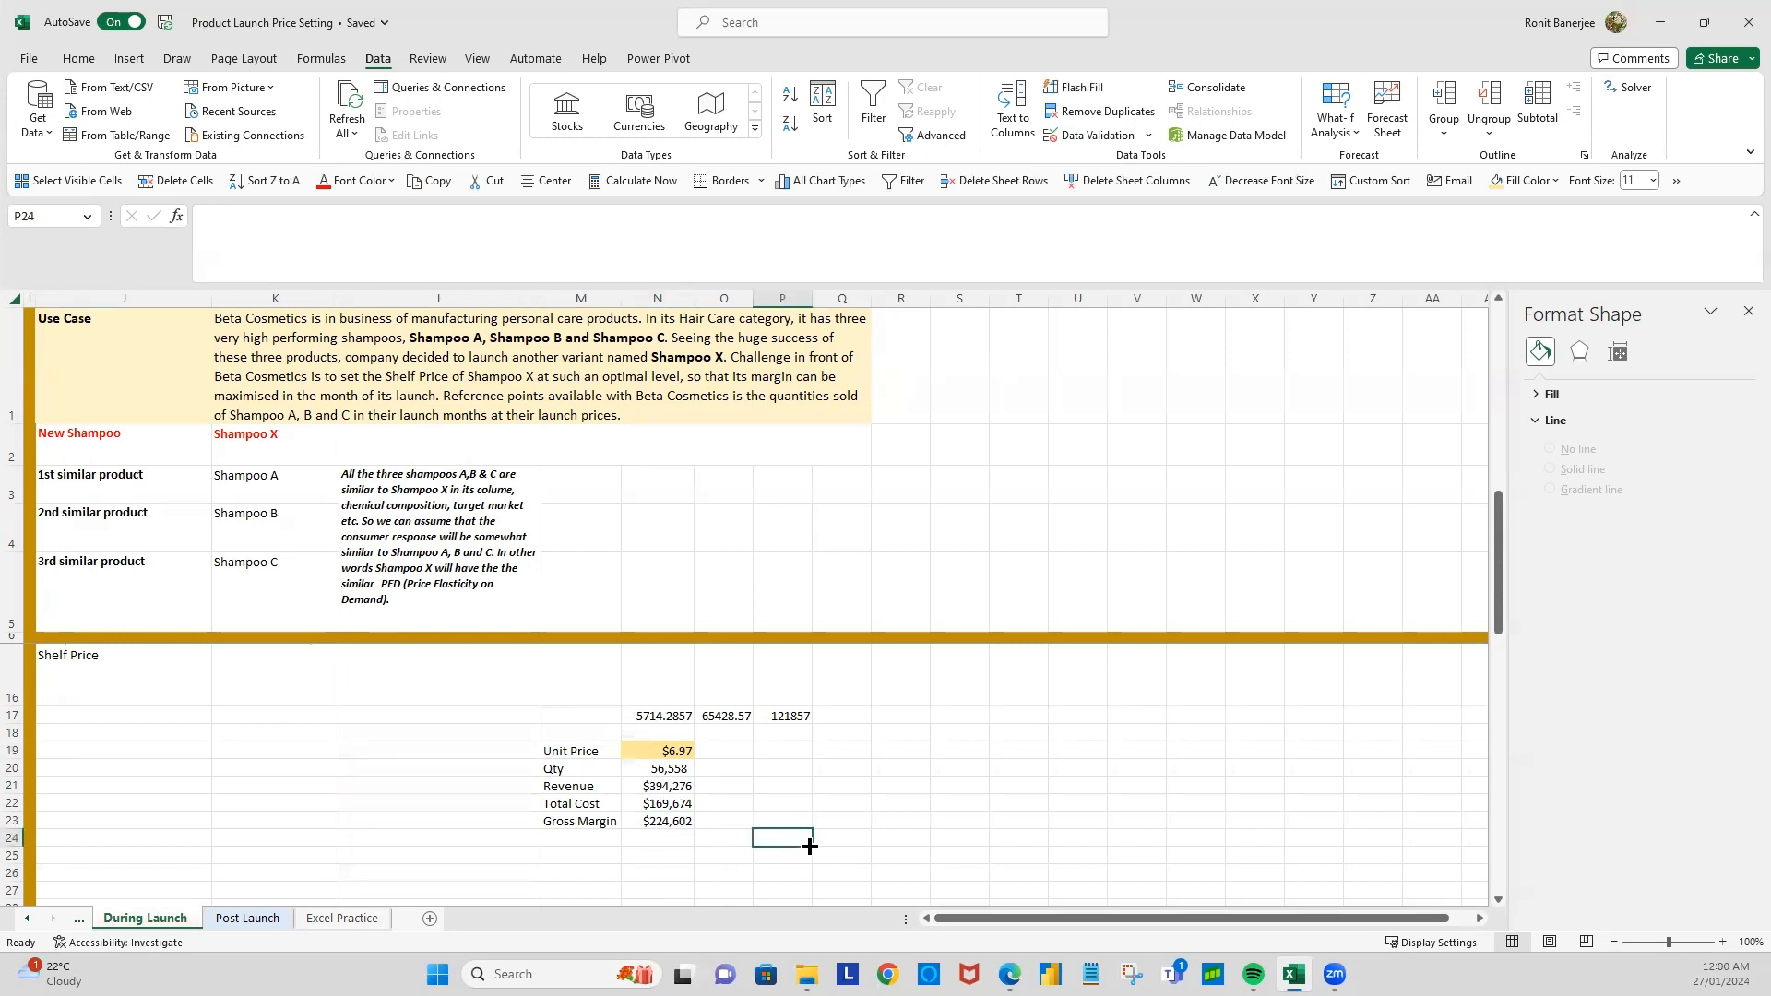